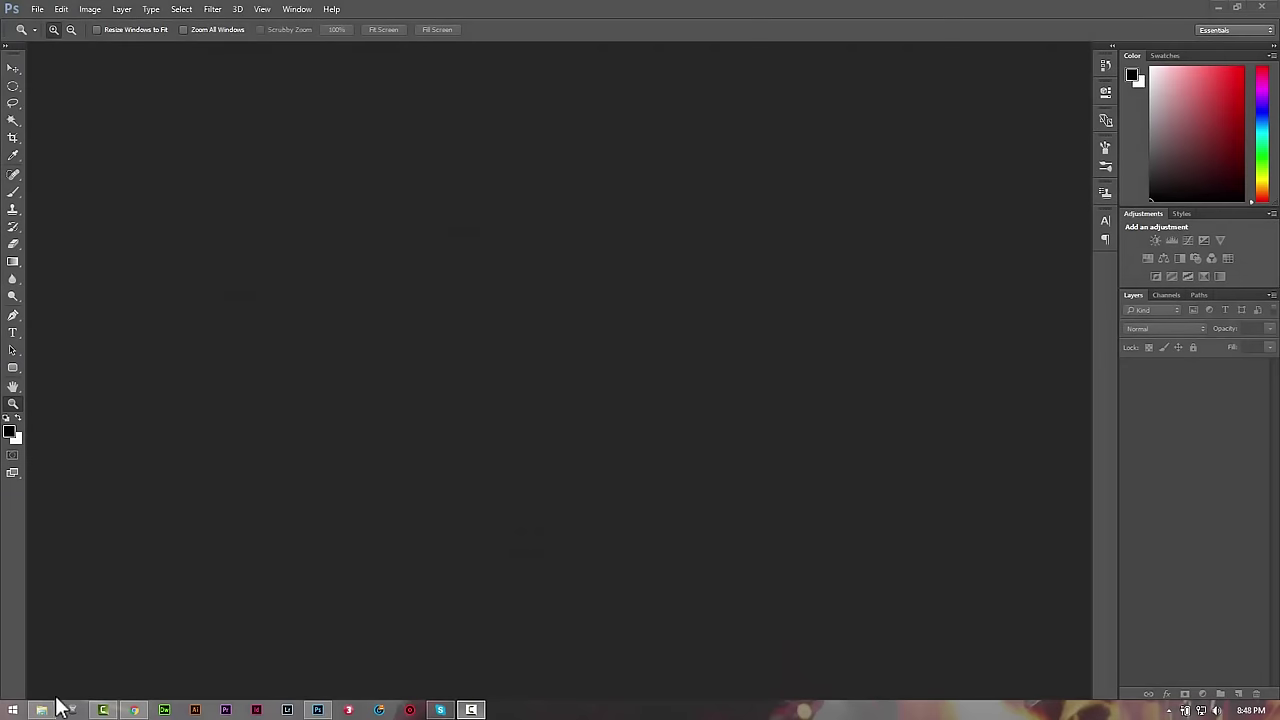
Step: Open the stock tao mat troi folder, view _HK_4005.jpg, and advance to the next photo
{"action": "left_click", "coordinate": [41, 709]}
{"action": "left_click_drag", "start_coordinate": [696, 150], "coordinate": [651, 140]}
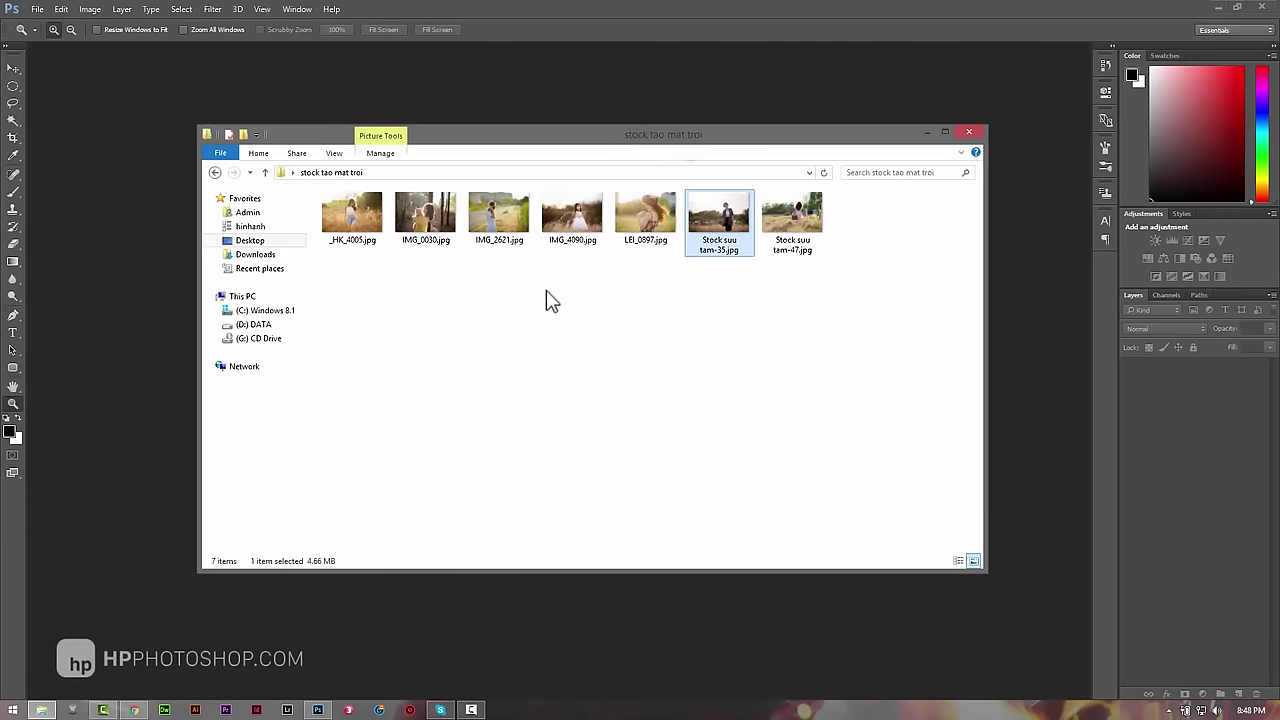
{"action": "double_click", "coordinate": [355, 218]}
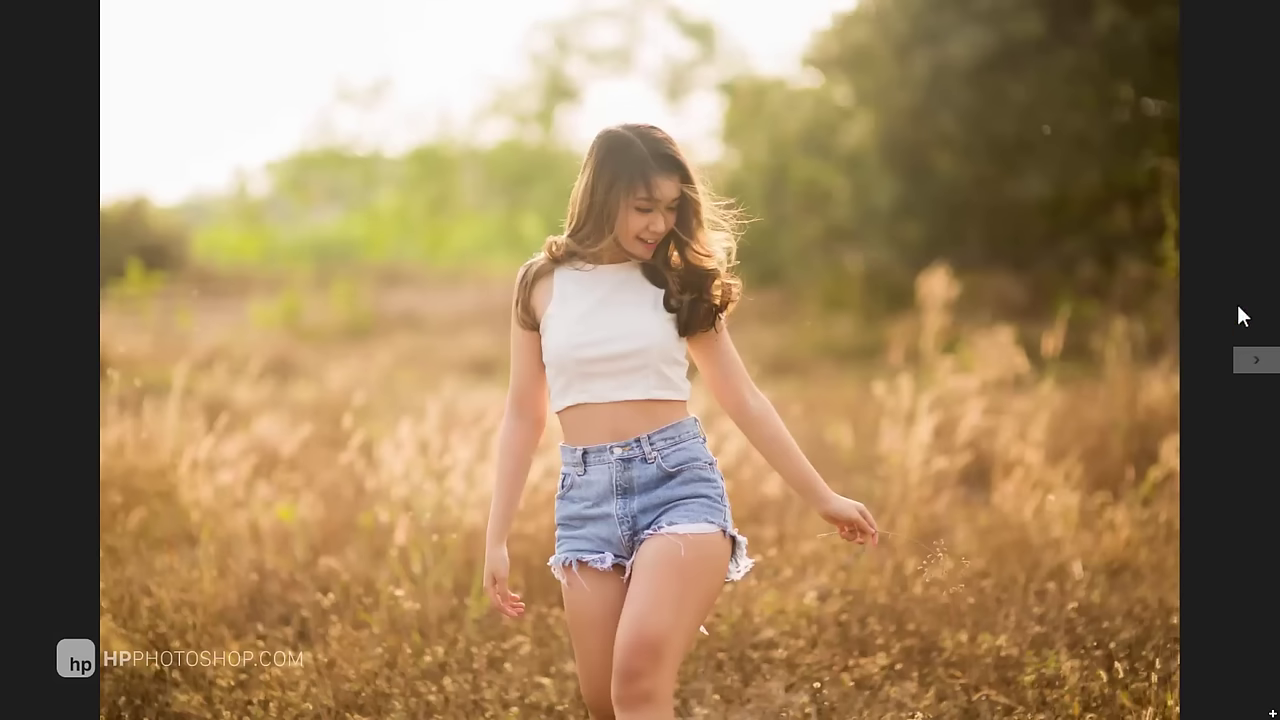
{"action": "left_click", "coordinate": [1255, 365]}
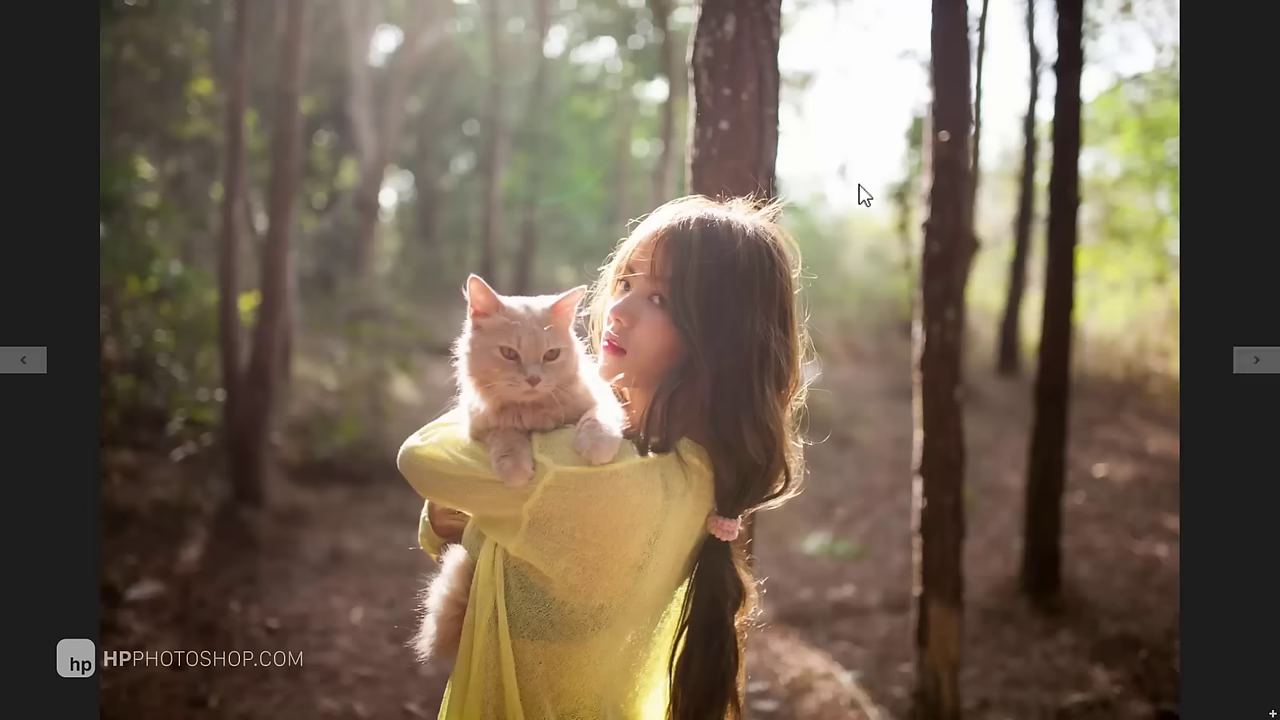
Step: Scroll back and forth through the stock photos, then close Windows Photo Viewer
{"action": "scroll", "coordinate": [880, 210], "scroll_direction": "down", "scroll_amount": 1}
{"action": "scroll", "coordinate": [706, 227], "scroll_direction": "down", "scroll_amount": 1}
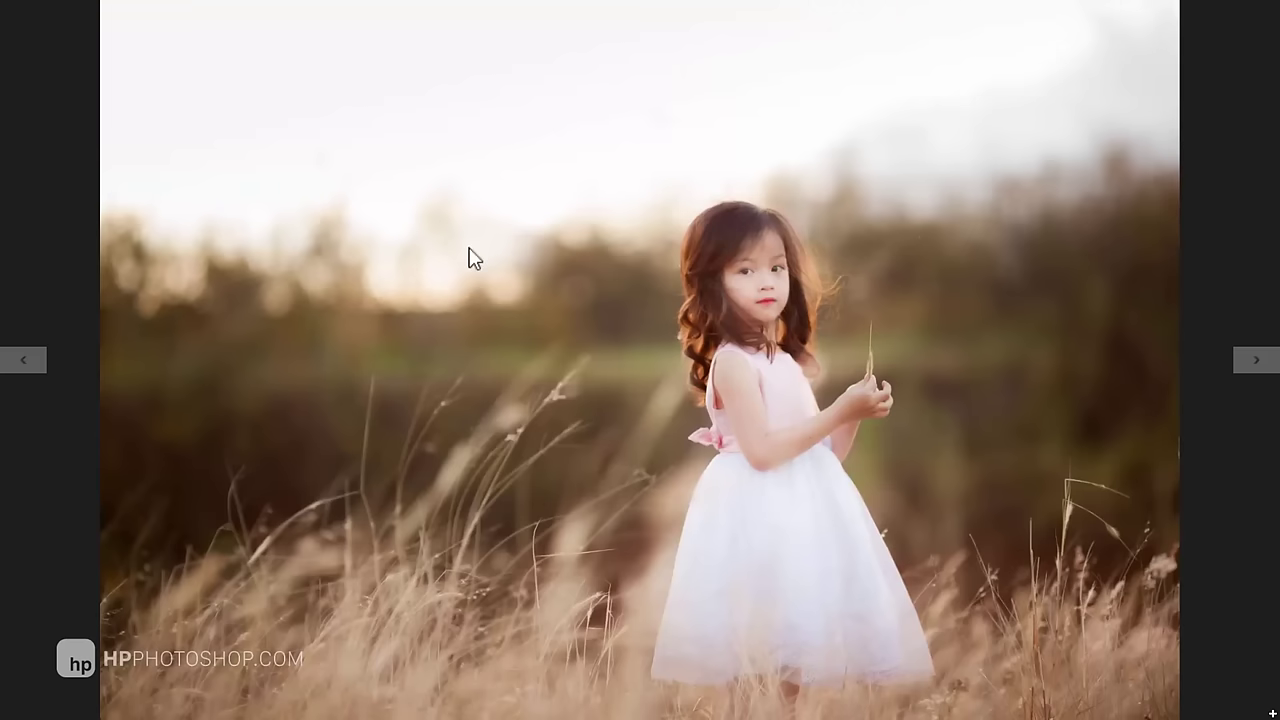
{"action": "scroll", "coordinate": [436, 254], "scroll_direction": "down", "scroll_amount": 1}
{"action": "scroll", "coordinate": [436, 254], "scroll_direction": "down", "scroll_amount": 1}
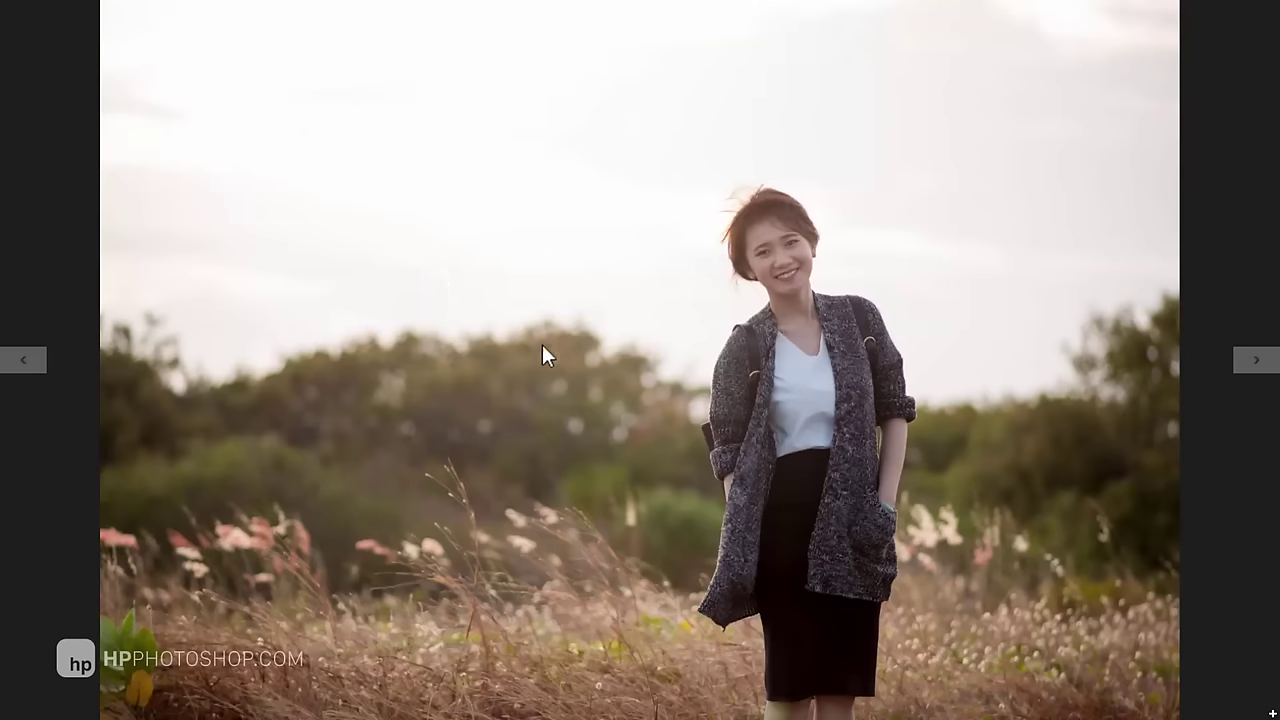
{"action": "scroll", "coordinate": [452, 347], "scroll_direction": "down", "scroll_amount": 1}
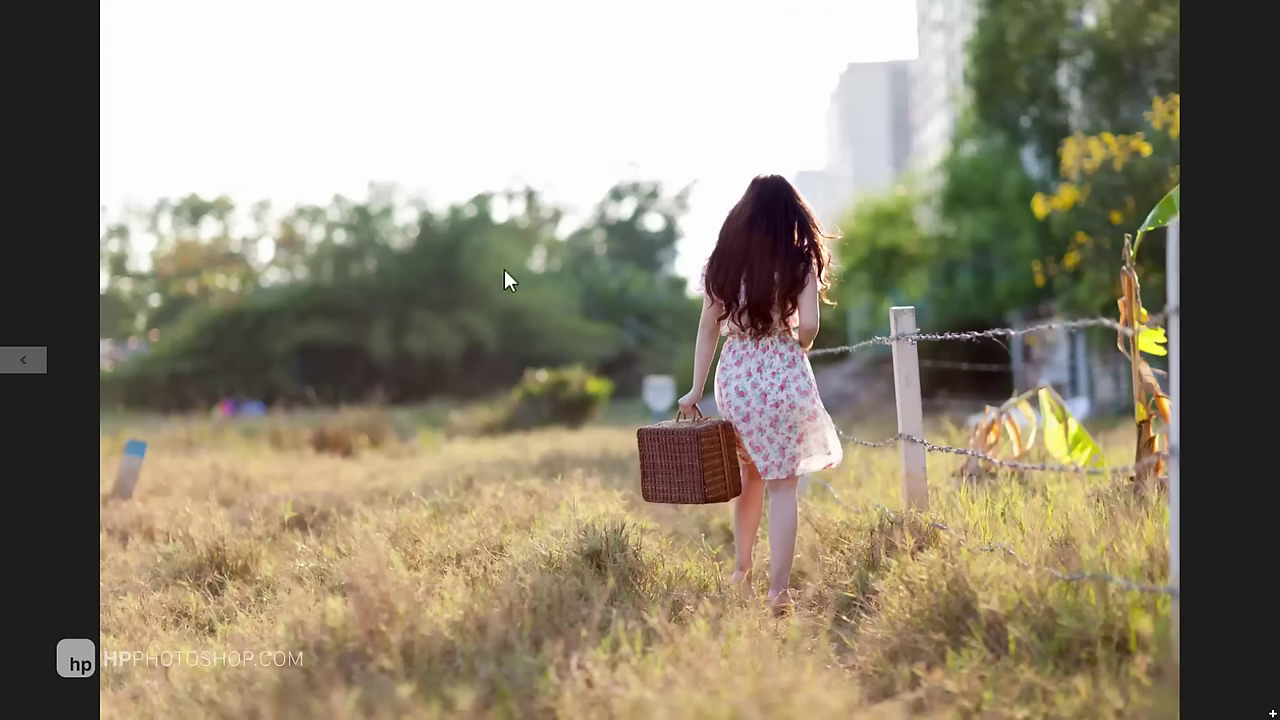
{"action": "scroll", "coordinate": [504, 269], "scroll_direction": "up", "scroll_amount": 1}
{"action": "scroll", "coordinate": [500, 270], "scroll_direction": "up", "scroll_amount": 1}
{"action": "scroll", "coordinate": [496, 272], "scroll_direction": "up", "scroll_amount": 1}
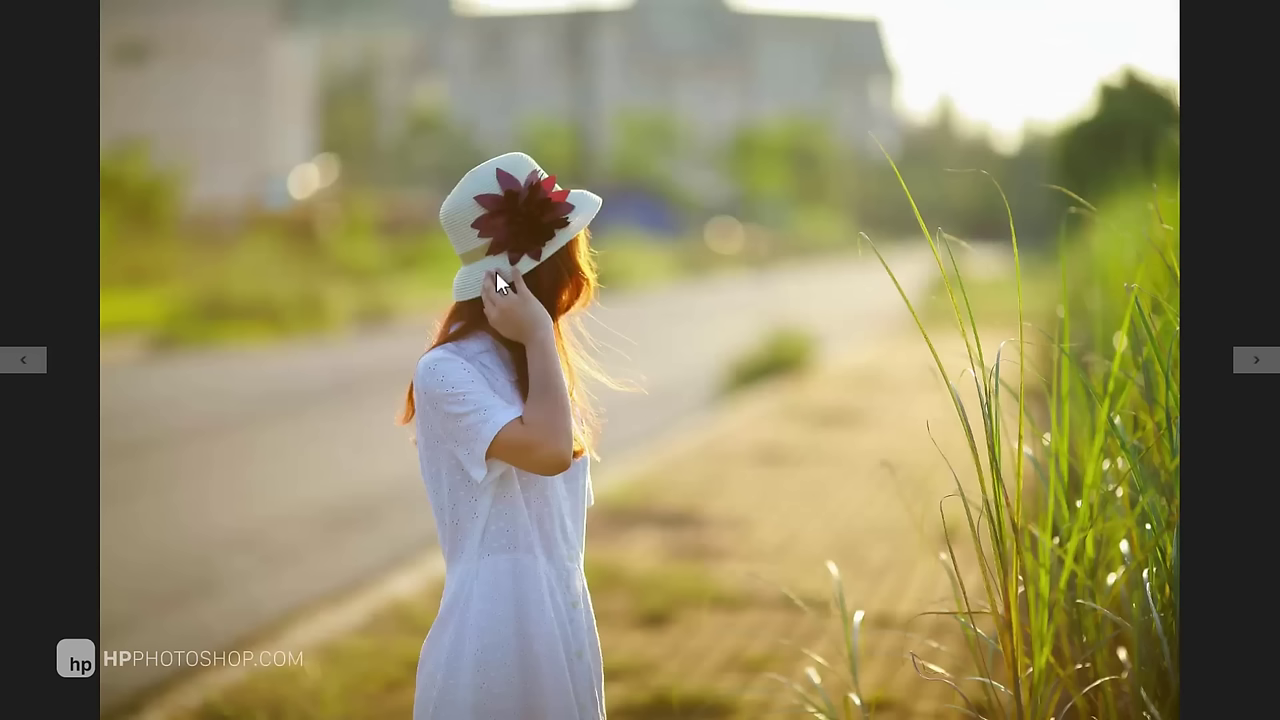
{"action": "scroll", "coordinate": [496, 272], "scroll_direction": "down", "scroll_amount": 1}
{"action": "scroll", "coordinate": [496, 272], "scroll_direction": "up", "scroll_amount": 2}
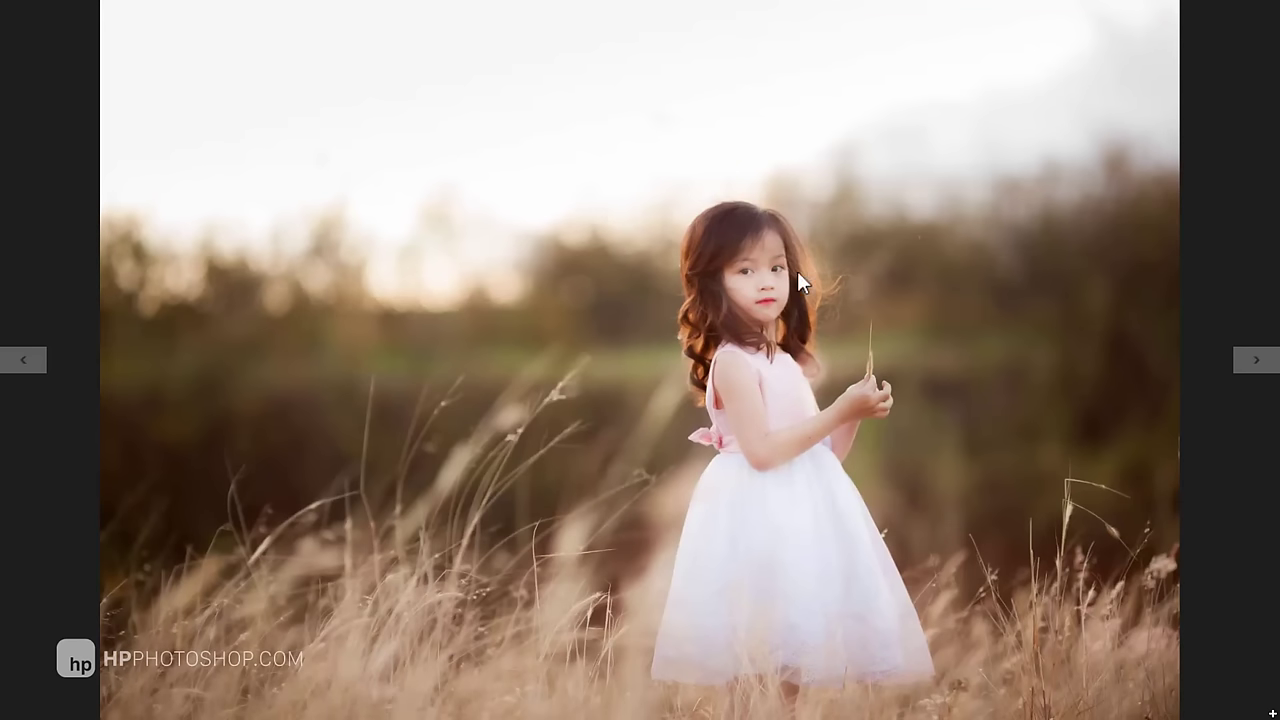
{"action": "left_click", "coordinate": [1270, 12]}
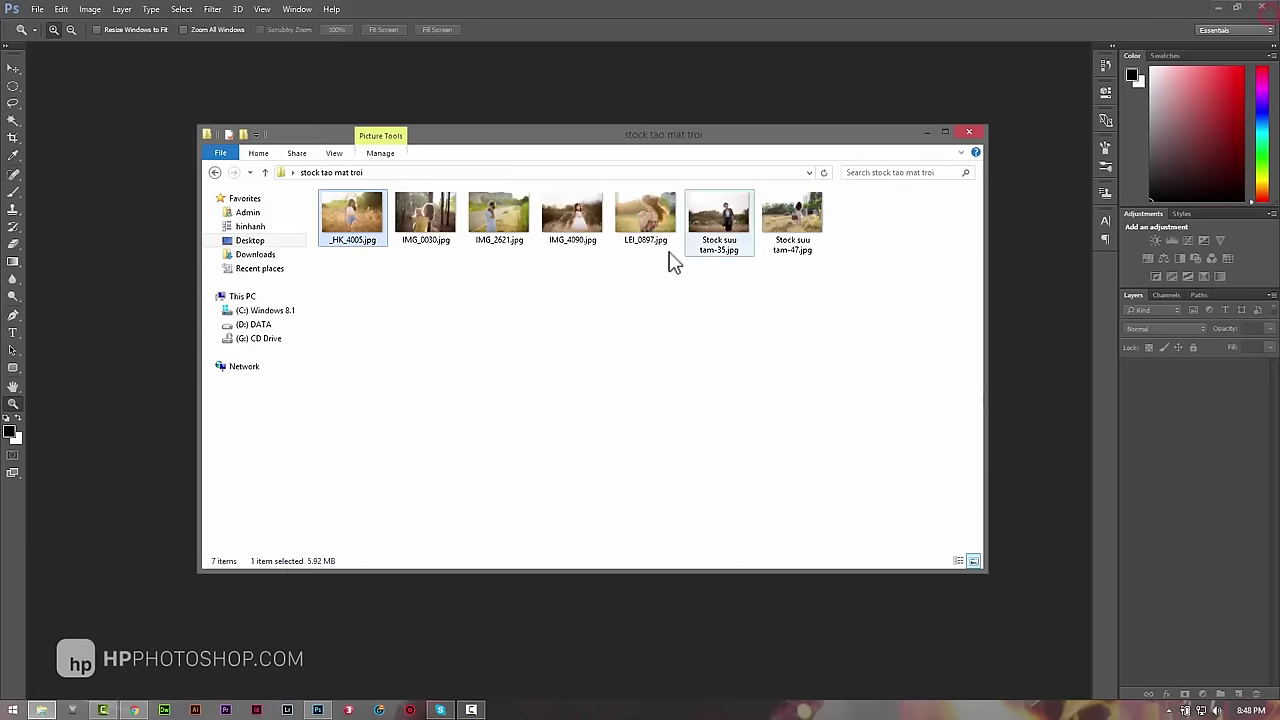
Step: Drag IMG_4090.jpg, the girl in the white dress, into Photoshop to open it
{"action": "left_click", "coordinate": [571, 247]}
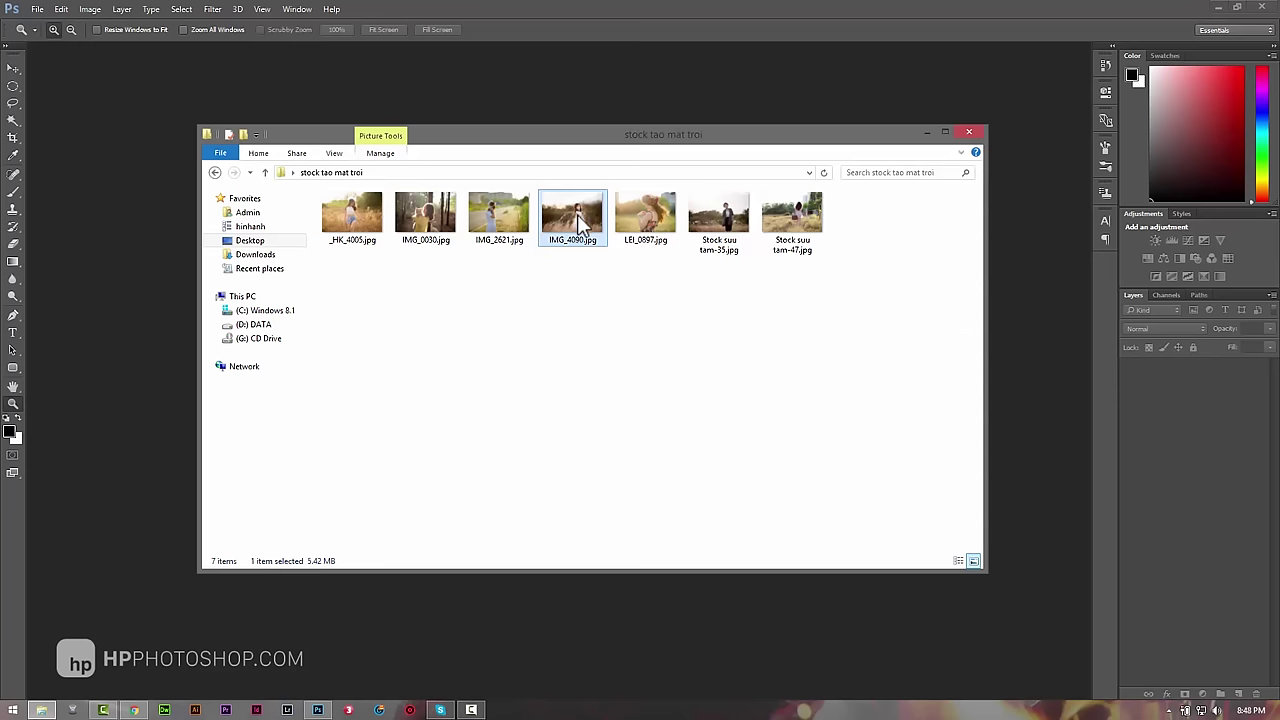
{"action": "left_click_drag", "start_coordinate": [578, 222], "coordinate": [428, 618]}
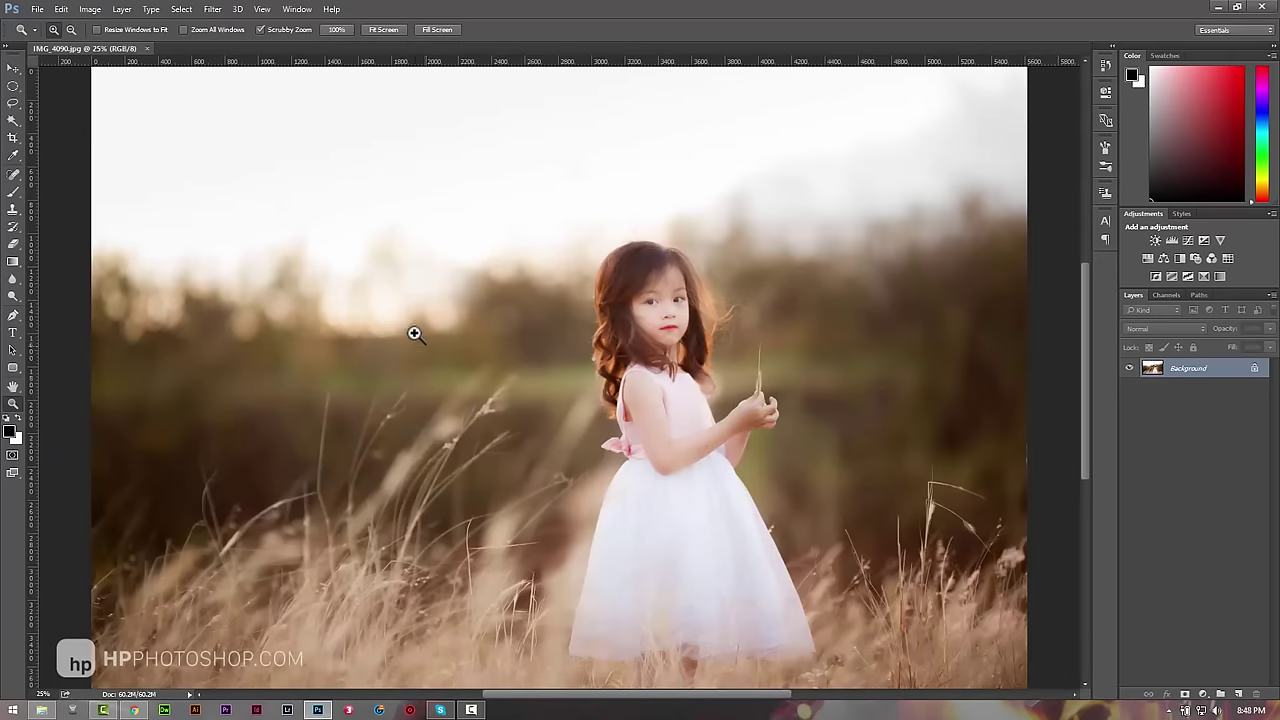
Step: Remove the small spot in the sky with the Spot Healing Brush
{"action": "mouse_move", "coordinate": [268, 207]}
{"action": "left_mouse_down"}
{"action": "mouse_move", "coordinate": [385, 240]}
{"action": "mouse_move", "coordinate": [320, 194]}
{"action": "left_mouse_up"}
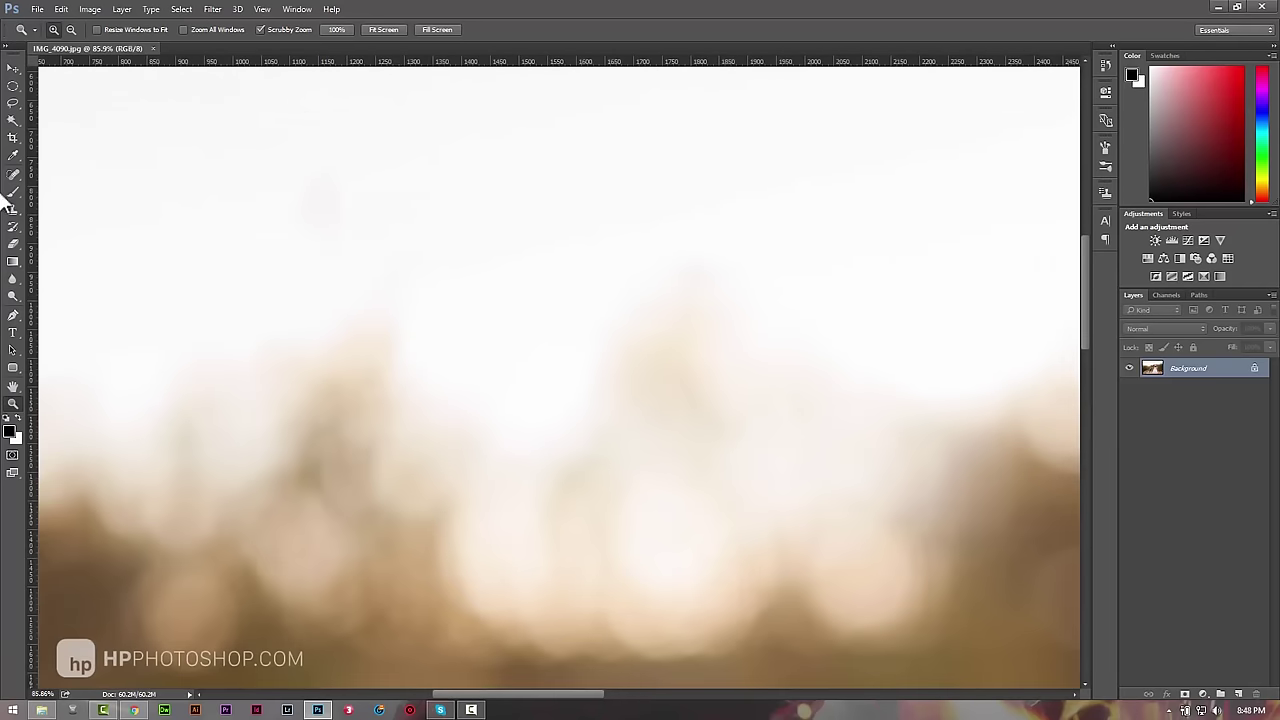
{"action": "left_click", "coordinate": [13, 174]}
{"action": "left_click_drag", "start_coordinate": [271, 160], "coordinate": [345, 240]}
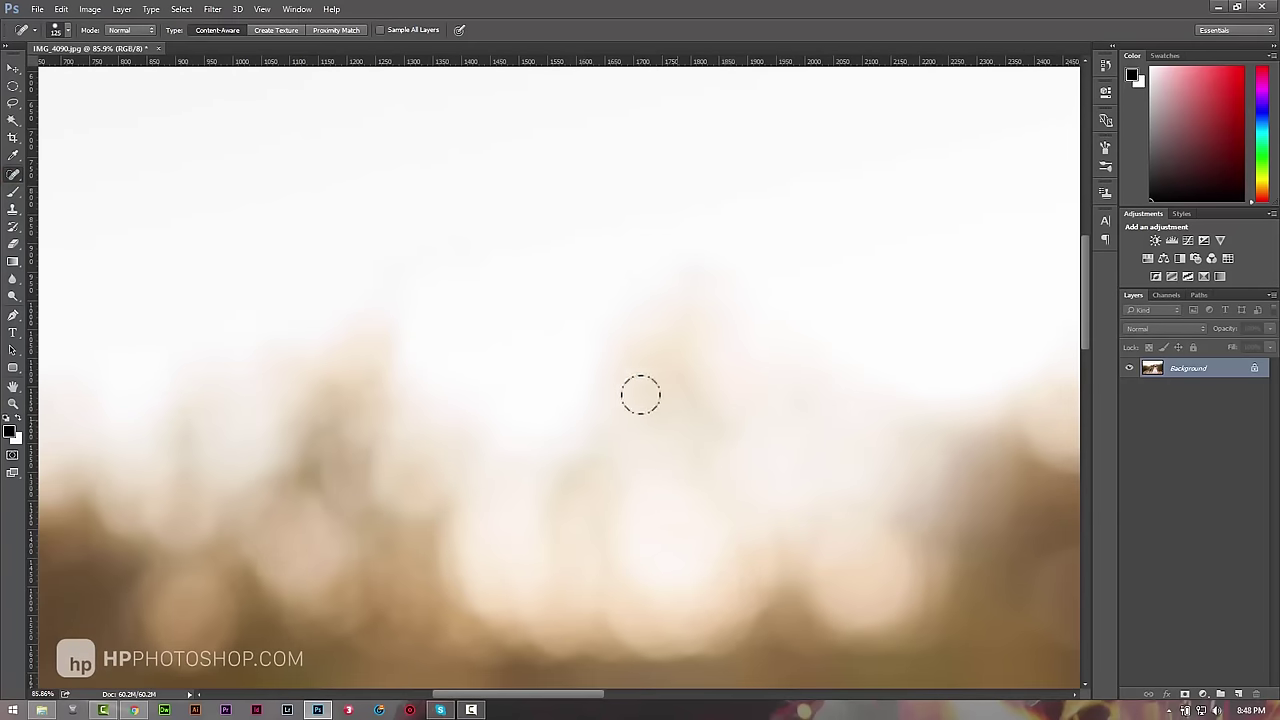
{"action": "key", "text": "z"}
{"action": "left_click", "coordinate": [474, 389], "text": "alt"}
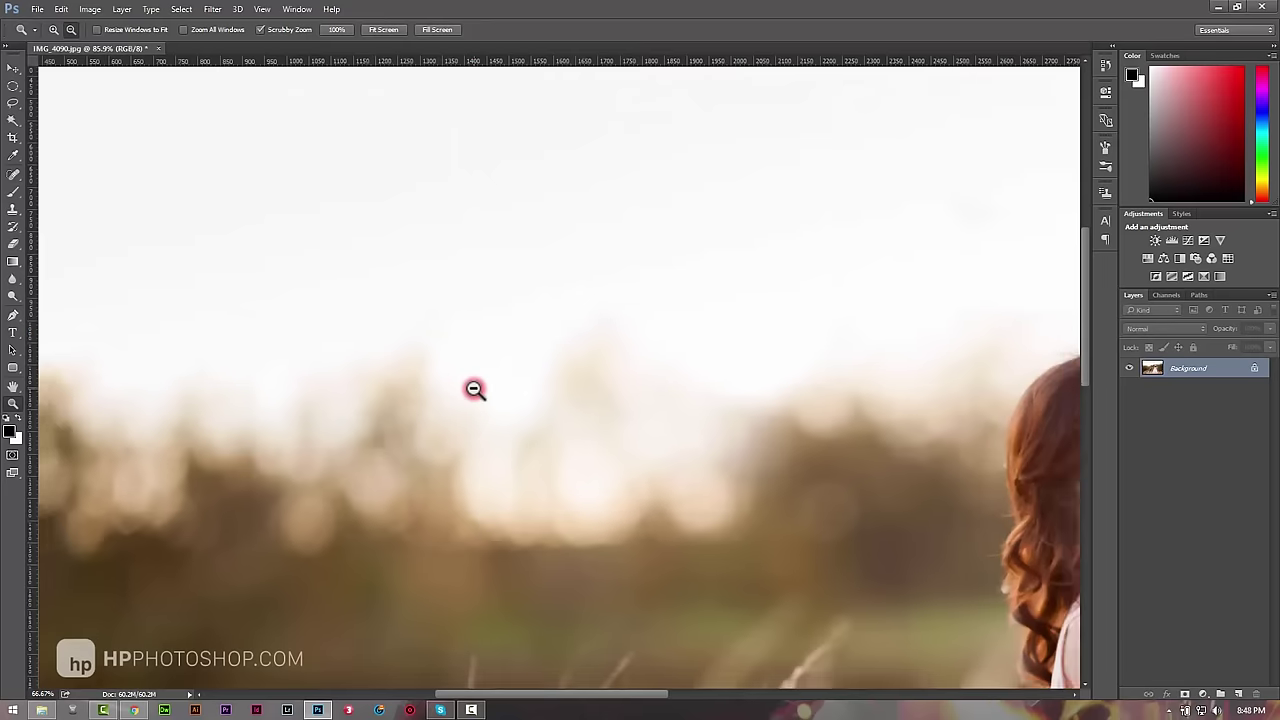
{"action": "left_click", "coordinate": [474, 389], "text": "alt"}
{"action": "mouse_move", "coordinate": [474, 389]}
{"action": "left_mouse_down"}
{"action": "mouse_move", "coordinate": [634, 386]}
{"action": "mouse_move", "coordinate": [837, 449]}
{"action": "mouse_move", "coordinate": [854, 486]}
{"action": "mouse_move", "coordinate": [1013, 529]}
{"action": "left_mouse_up"}
Step: Heal the red mole and two small spots on the girl's arm
{"action": "key", "text": "ctrl+1"}
{"action": "mouse_move", "coordinate": [960, 457]}
{"action": "left_mouse_down"}
{"action": "mouse_move", "coordinate": [443, 457]}
{"action": "mouse_move", "coordinate": [431, 331]}
{"action": "left_mouse_up"}
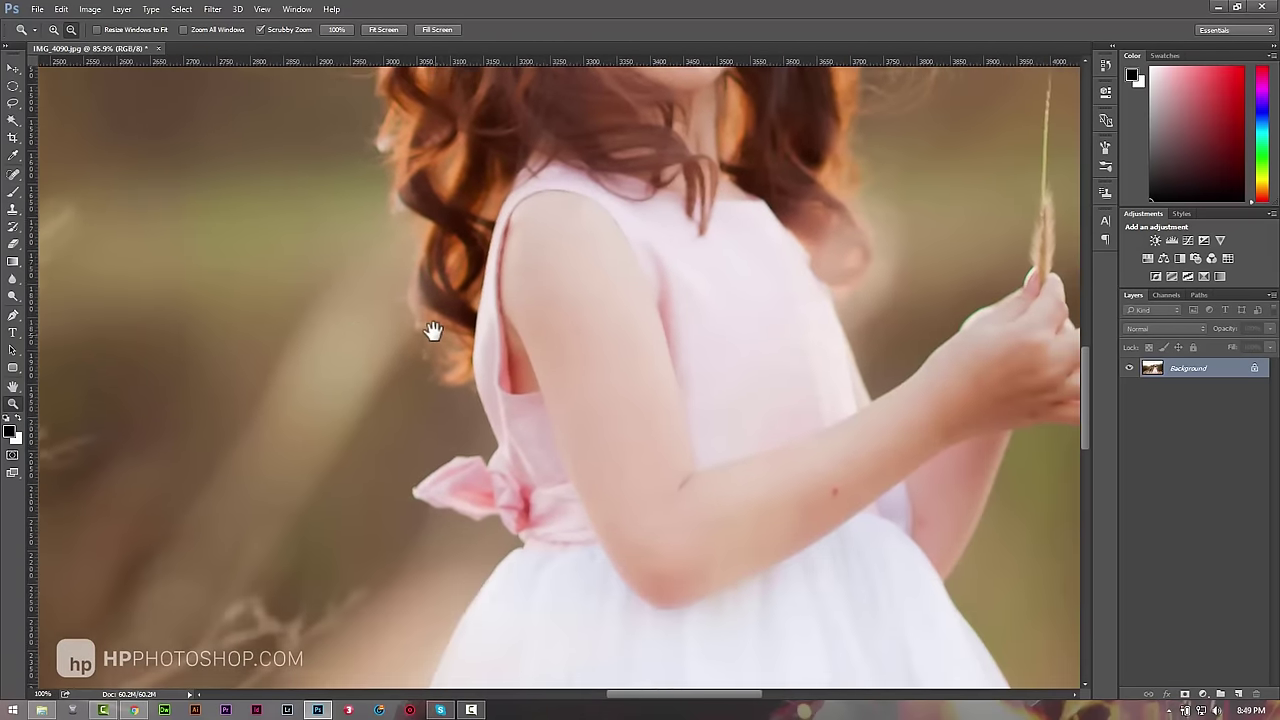
{"action": "left_click_drag", "start_coordinate": [866, 491], "coordinate": [909, 491]}
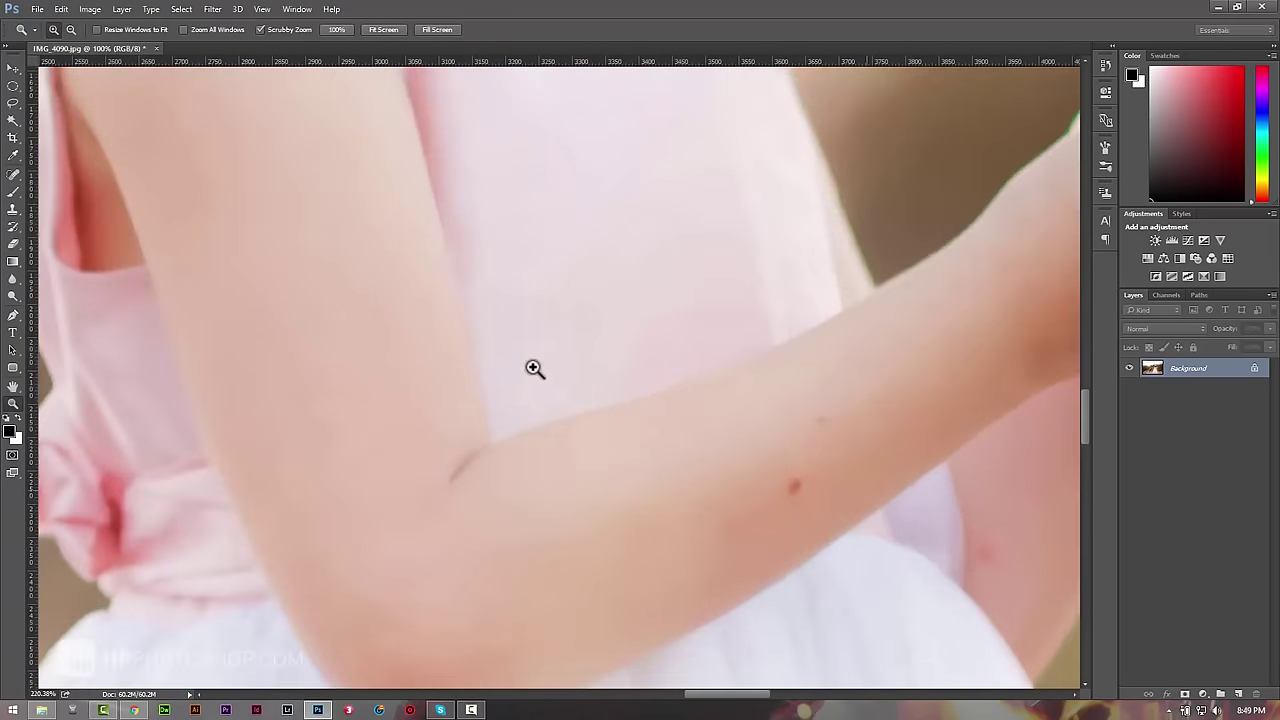
{"action": "left_click", "coordinate": [13, 208]}
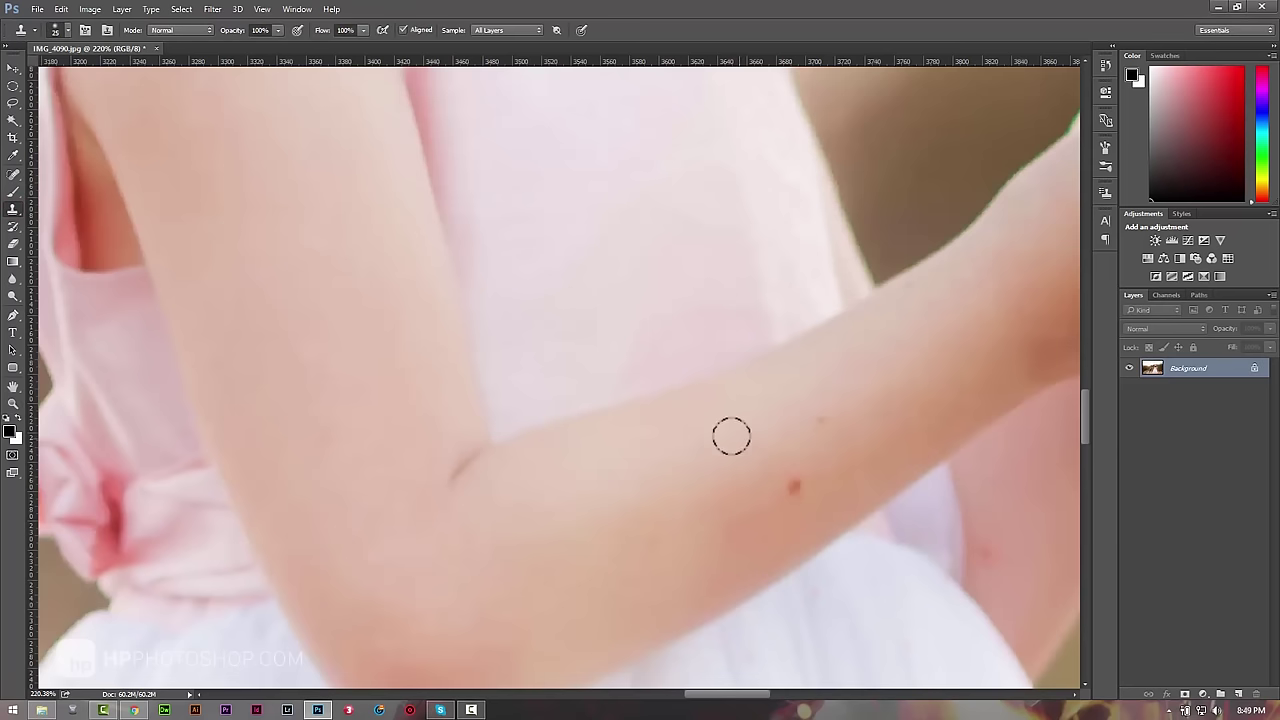
{"action": "left_click", "coordinate": [13, 176]}
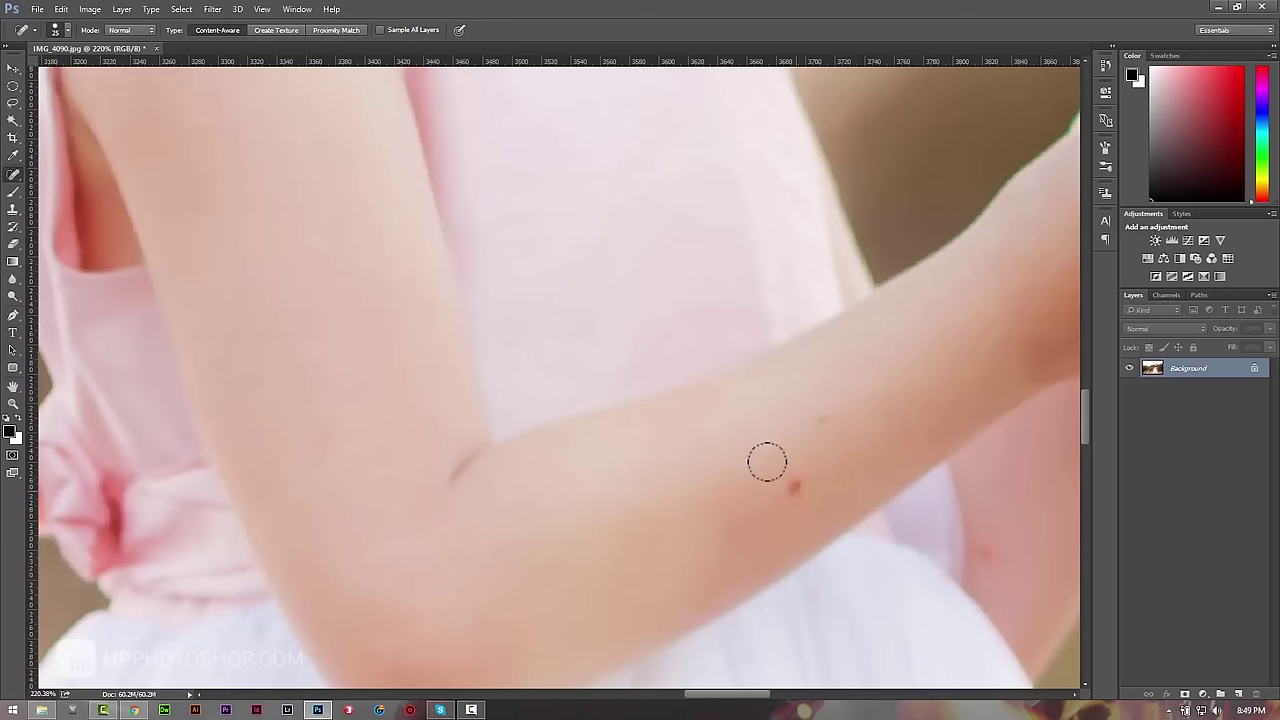
{"action": "left_click", "coordinate": [790, 485]}
{"action": "left_click", "coordinate": [818, 421]}
{"action": "left_click", "coordinate": [980, 548]}
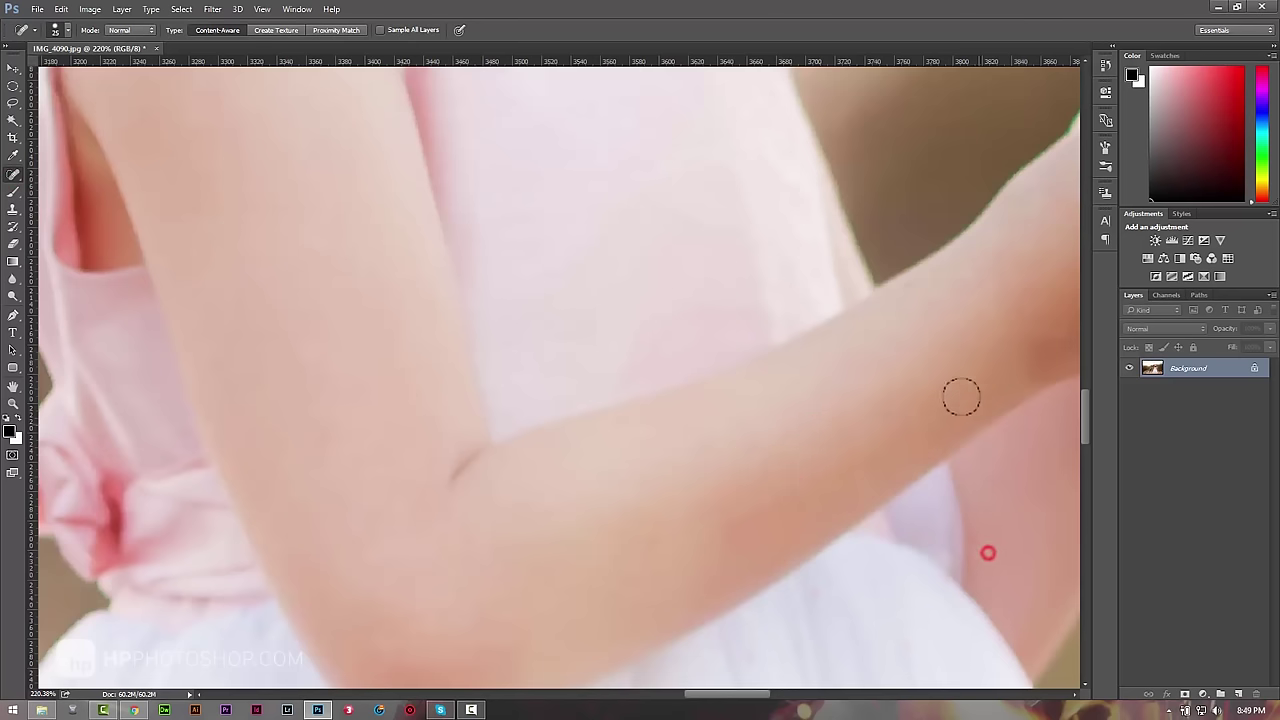
Step: Heal the white speck in the background beside the grass stalk
{"action": "left_click_drag", "start_coordinate": [988, 197], "coordinate": [480, 540]}
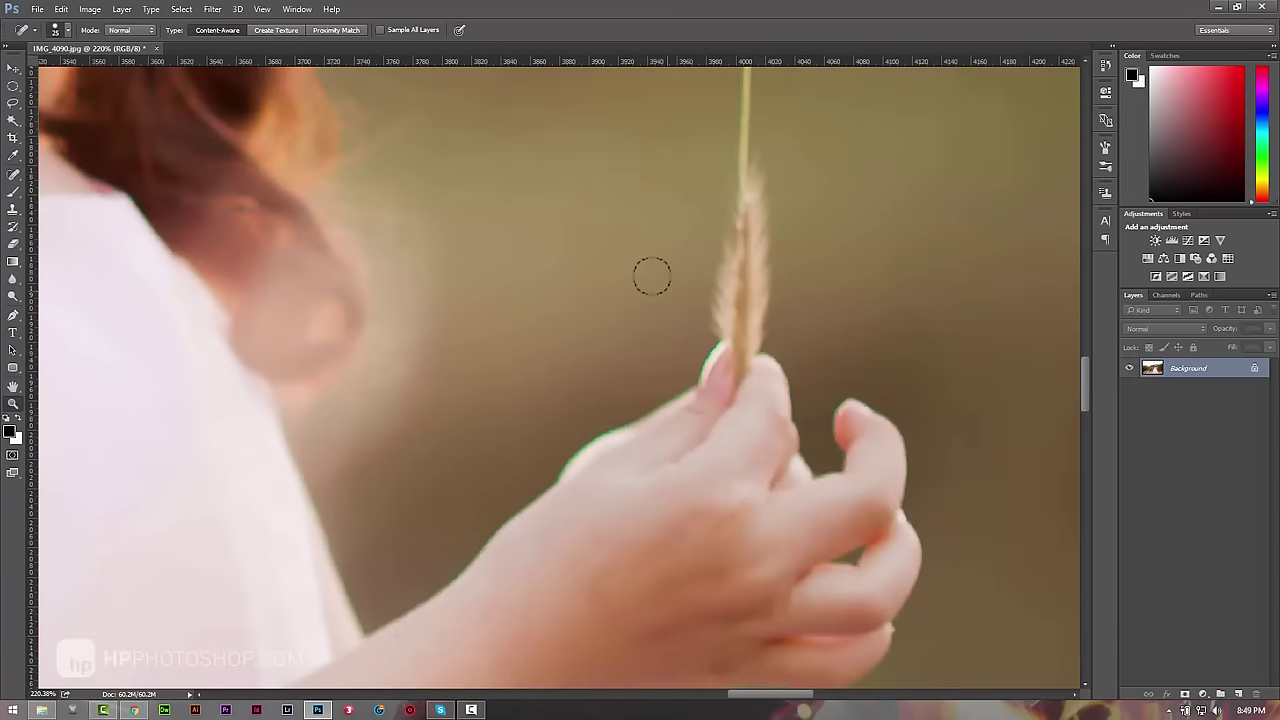
{"action": "left_click", "coordinate": [666, 289], "text": "alt"}
{"action": "left_click_drag", "start_coordinate": [890, 176], "coordinate": [400, 486]}
{"action": "left_click_drag", "start_coordinate": [389, 344], "coordinate": [432, 401]}
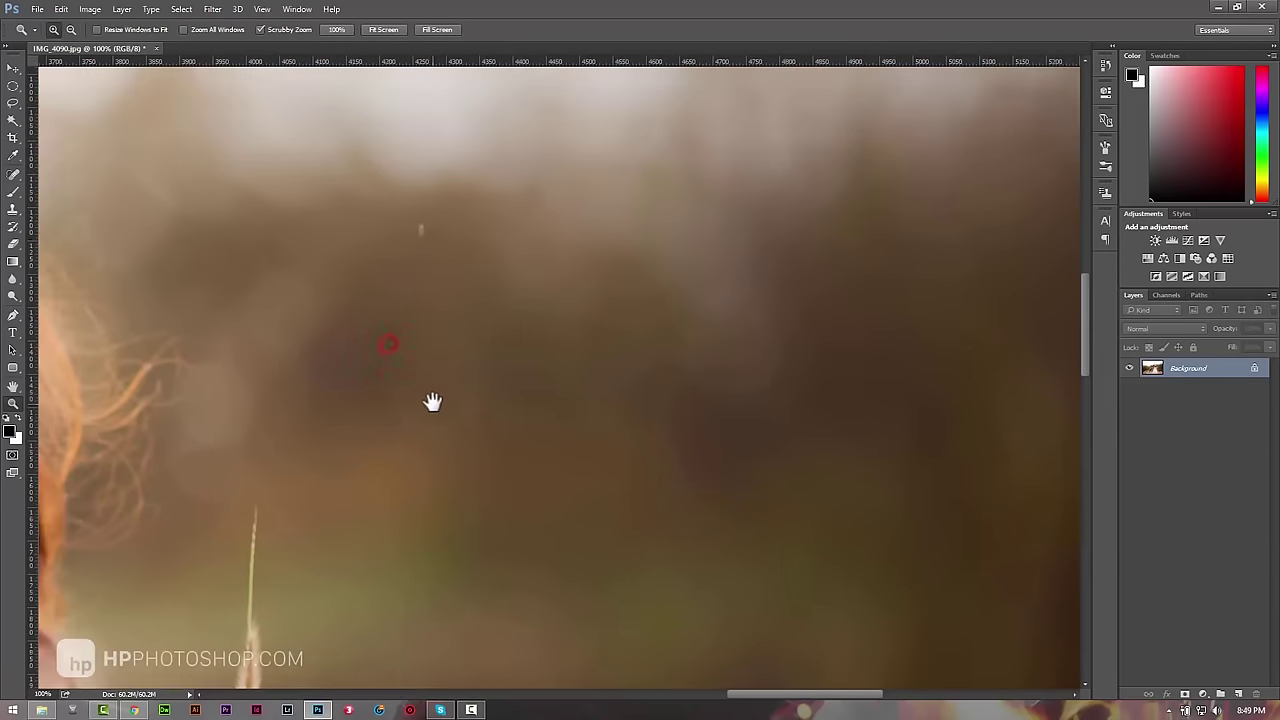
{"action": "left_click", "coordinate": [426, 234]}
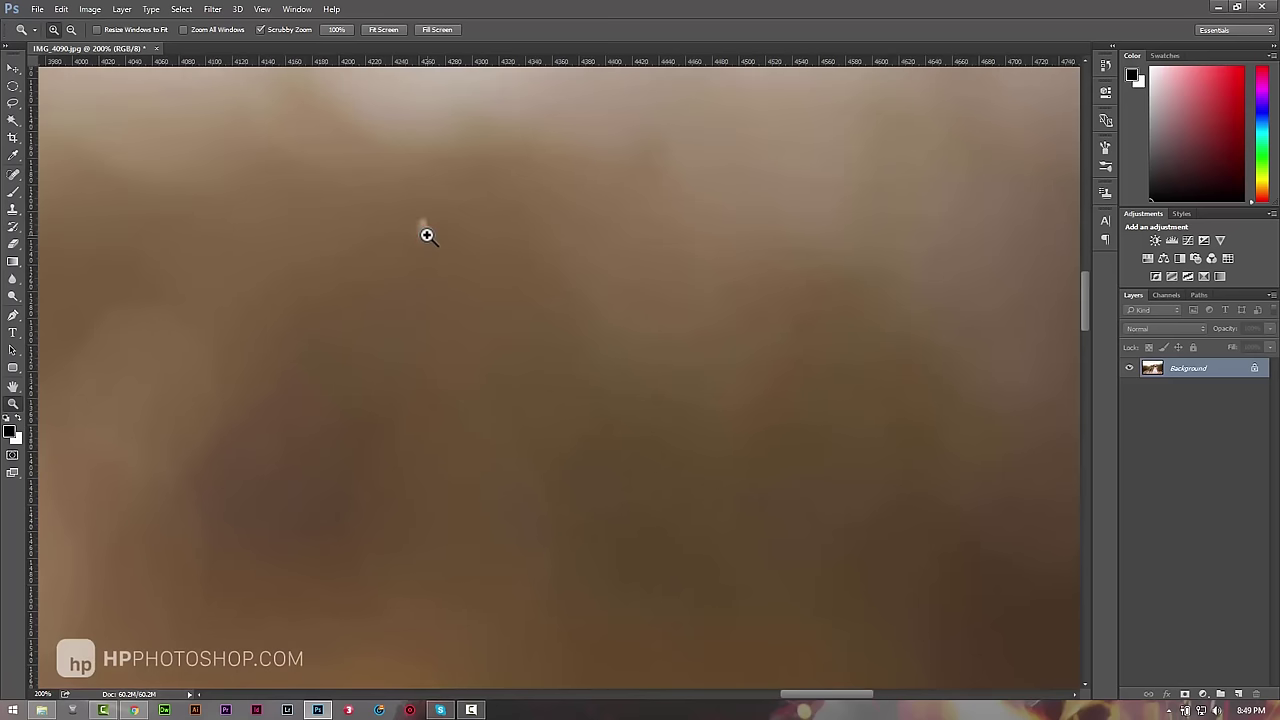
{"action": "key", "text": "j"}
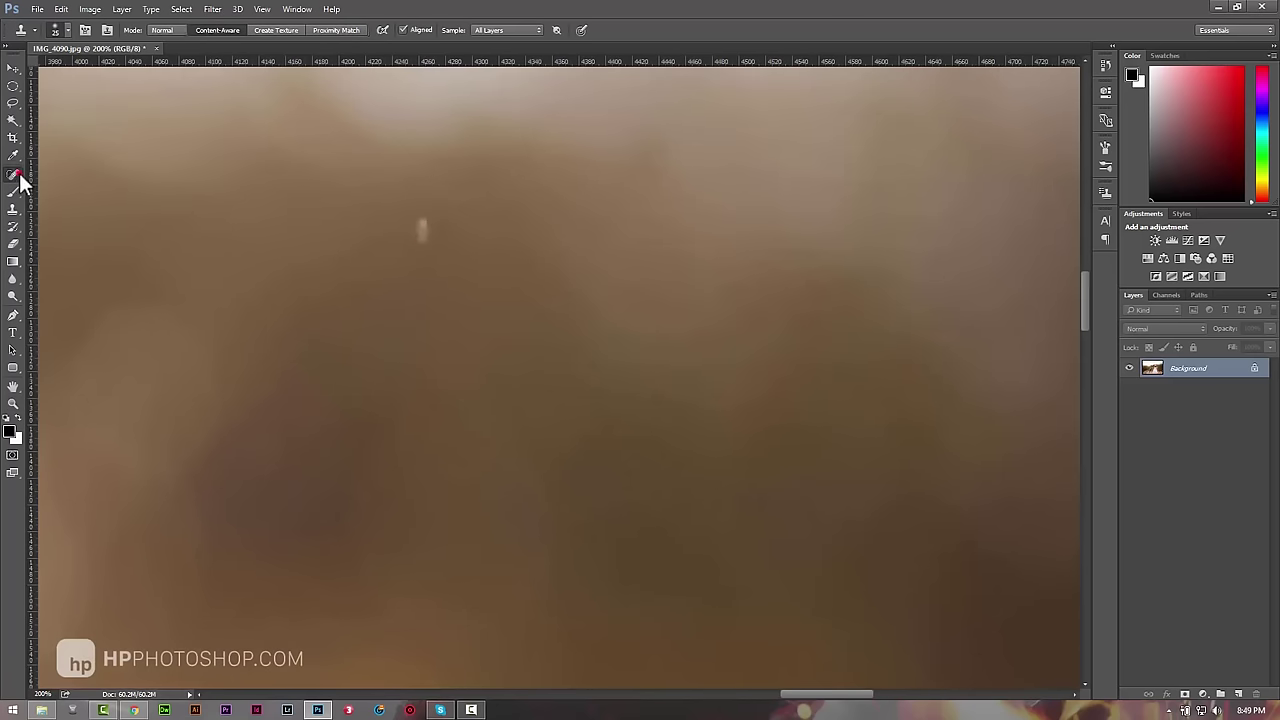
{"action": "left_click", "coordinate": [421, 230]}
Step: Zoom back out to view the whole photo
{"action": "key", "text": "z"}
{"action": "left_click", "coordinate": [465, 282], "text": "alt"}
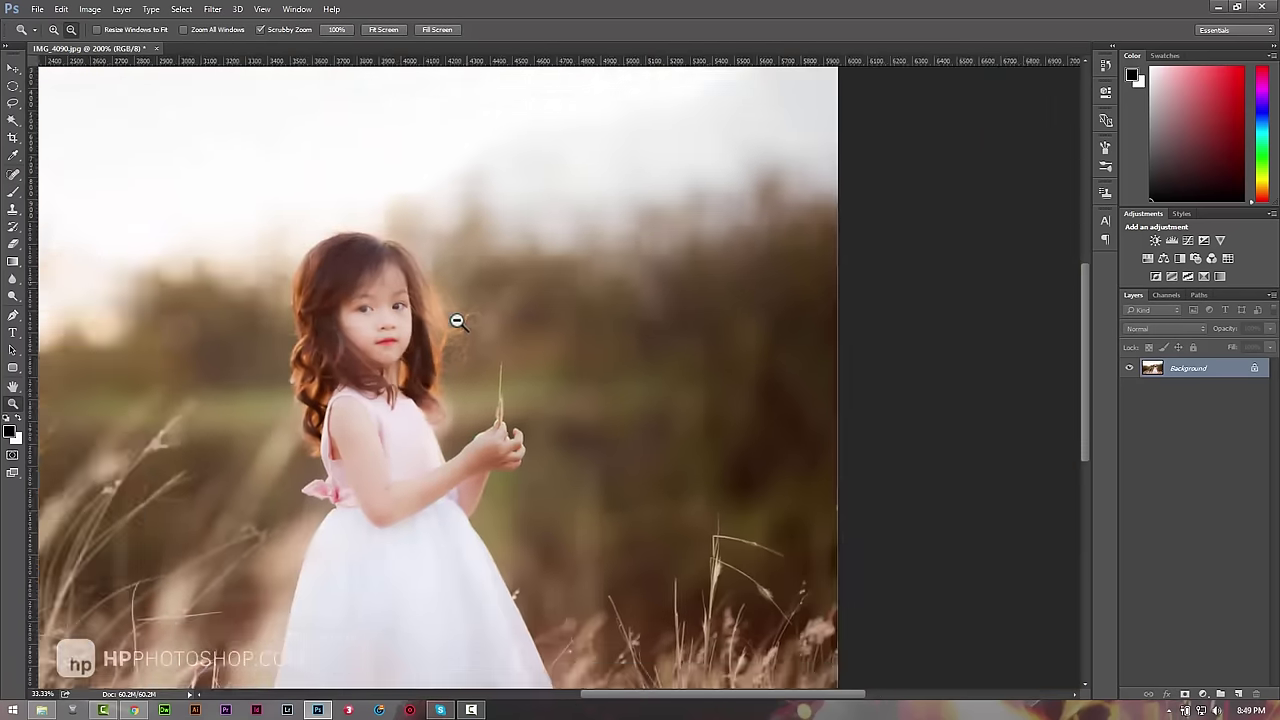
{"action": "left_click_drag", "start_coordinate": [465, 282], "coordinate": [457, 356]}
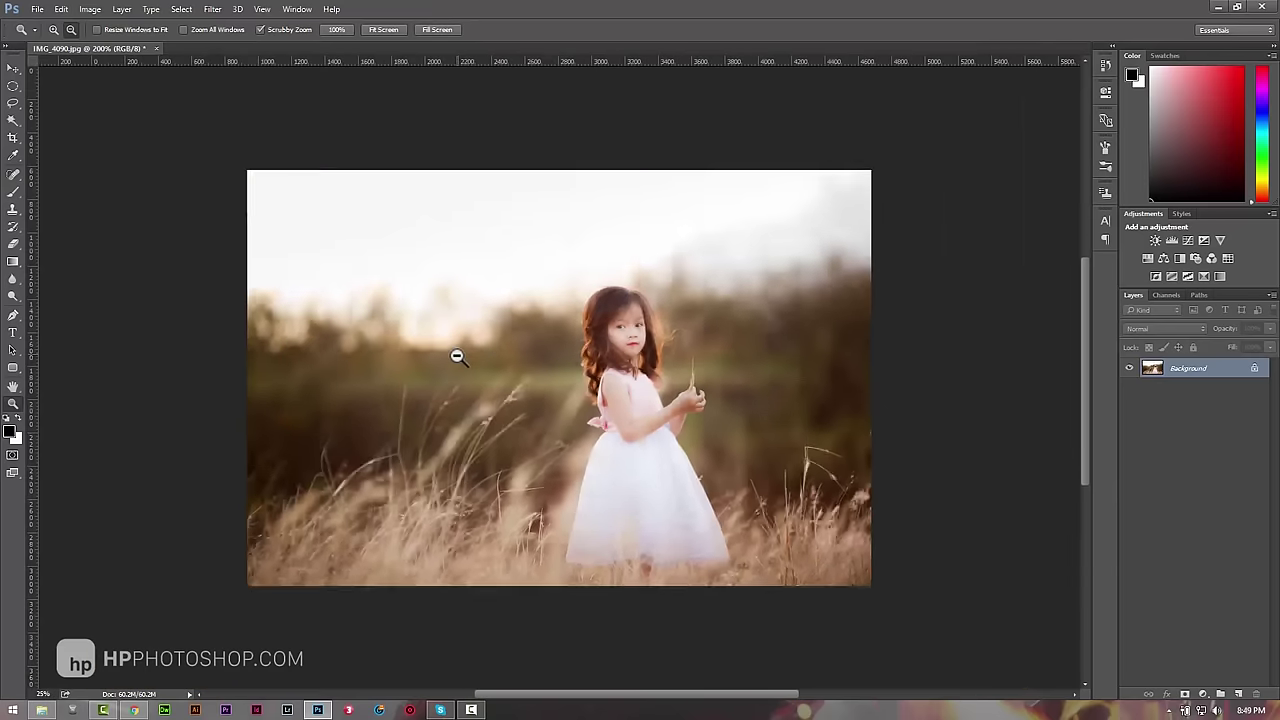
{"action": "left_click", "coordinate": [457, 356], "text": "alt"}
{"action": "left_click_drag", "start_coordinate": [580, 349], "coordinate": [590, 348]}
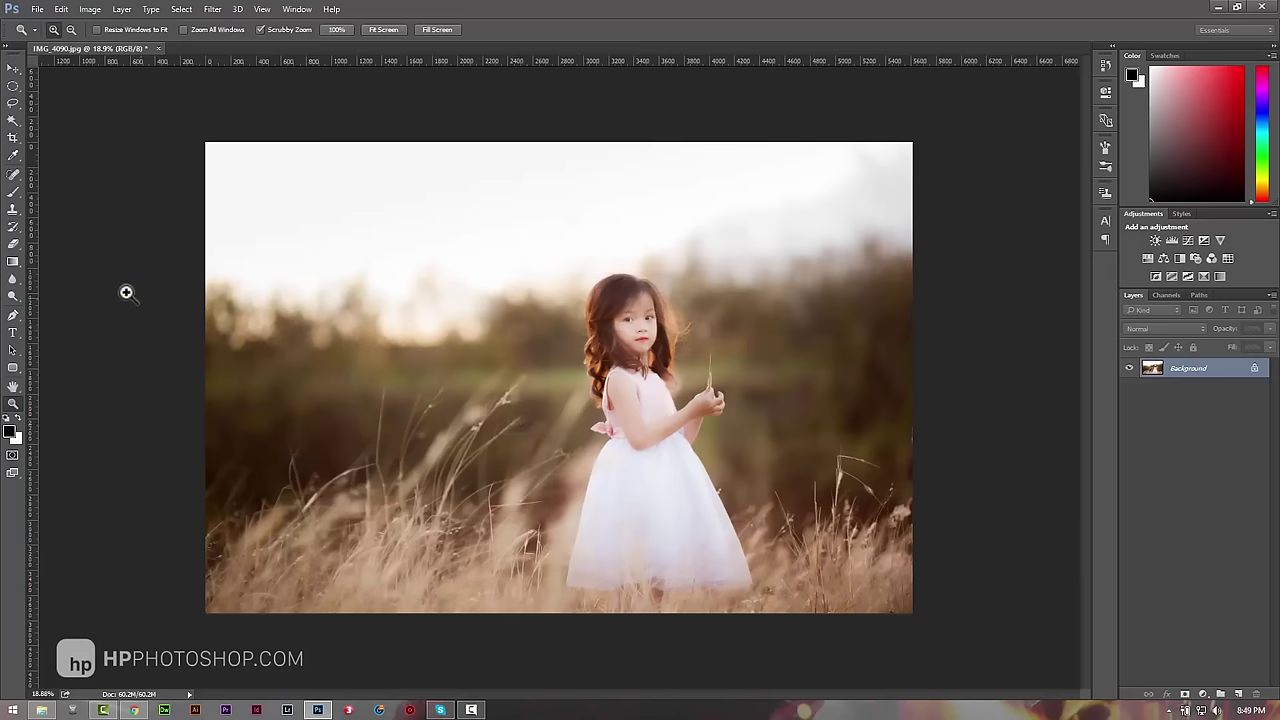
Step: Select the Gradient tool and try the Foreground to Transparent preset
{"action": "left_click", "coordinate": [14, 261]}
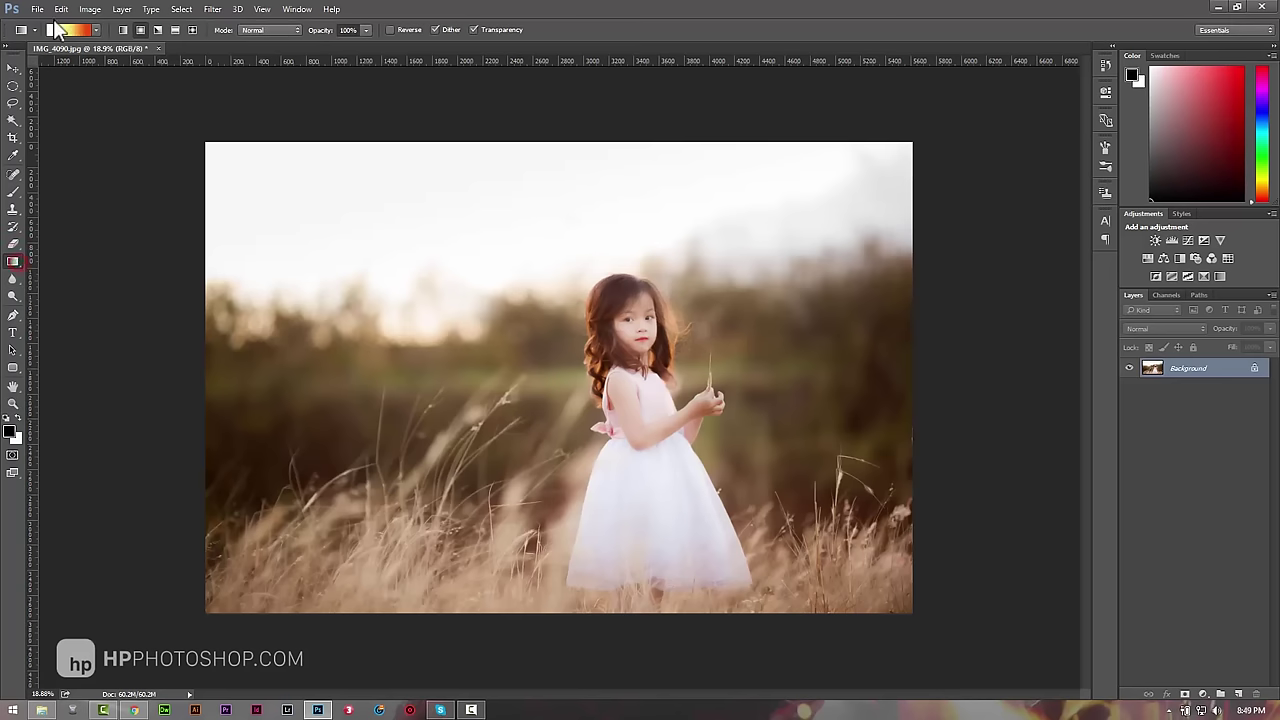
{"action": "left_click", "coordinate": [65, 29]}
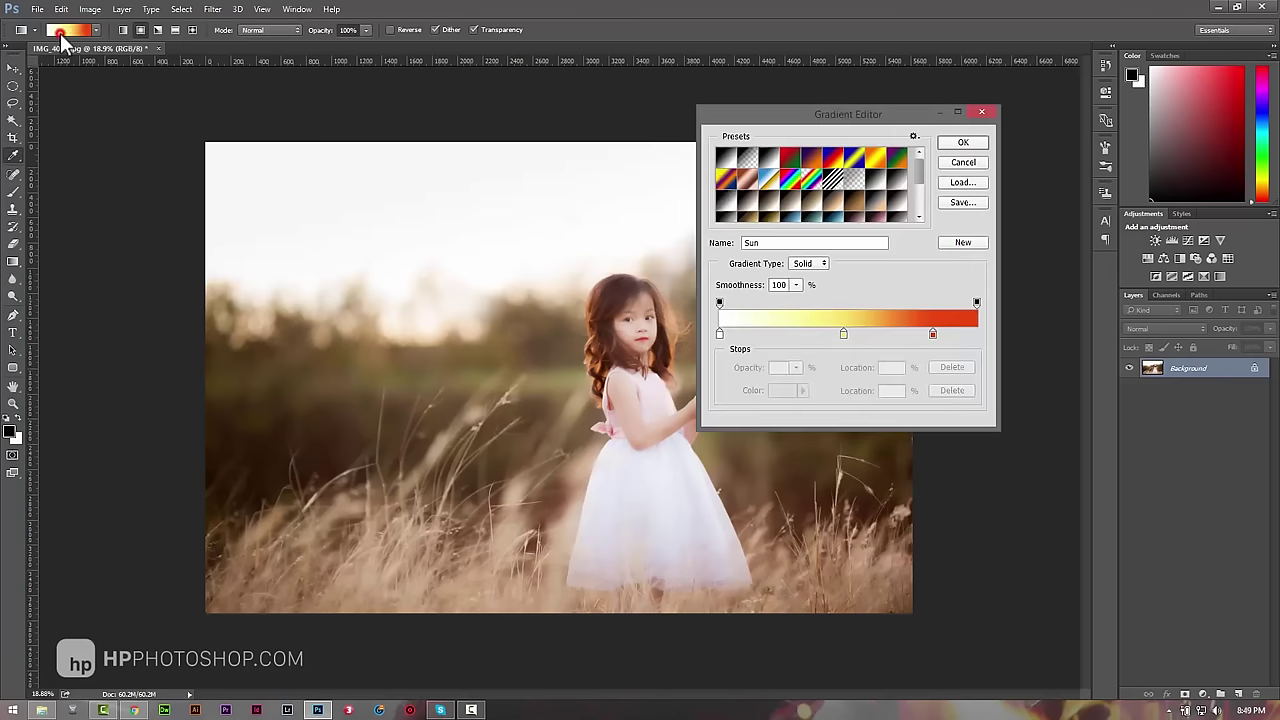
{"action": "left_click", "coordinate": [747, 157]}
{"action": "left_click", "coordinate": [963, 143]}
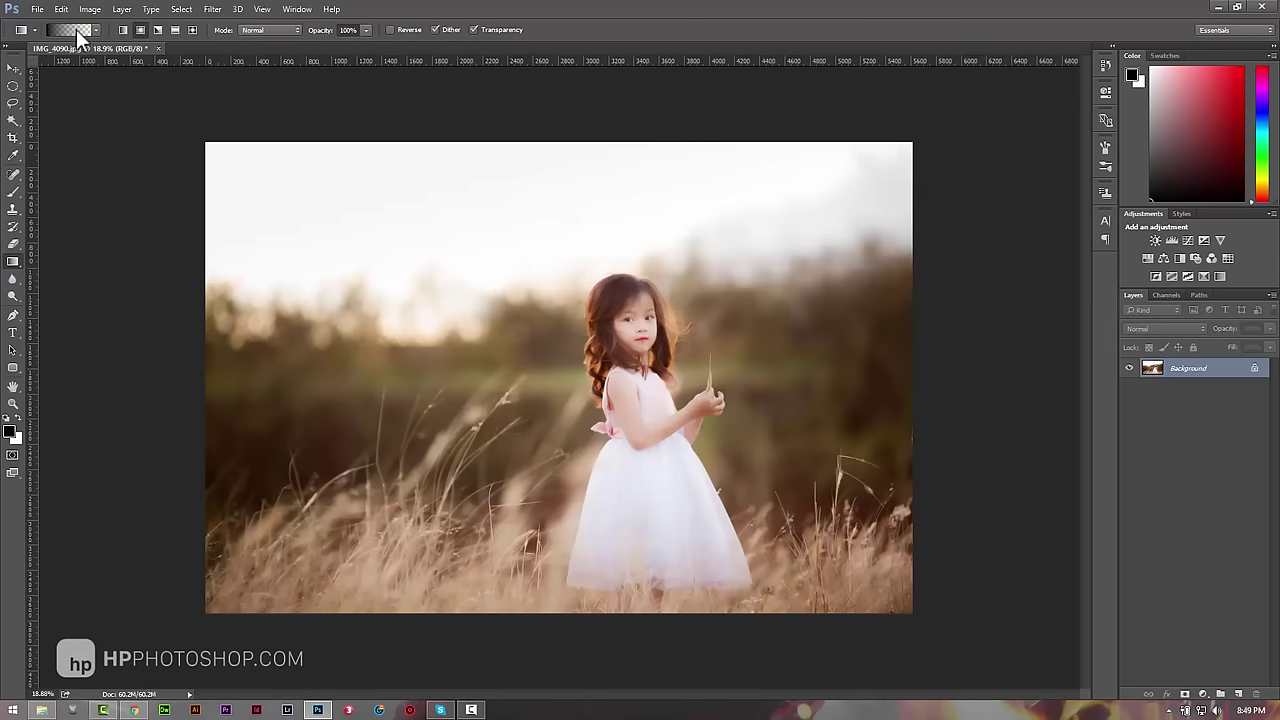
{"action": "left_click", "coordinate": [76, 29]}
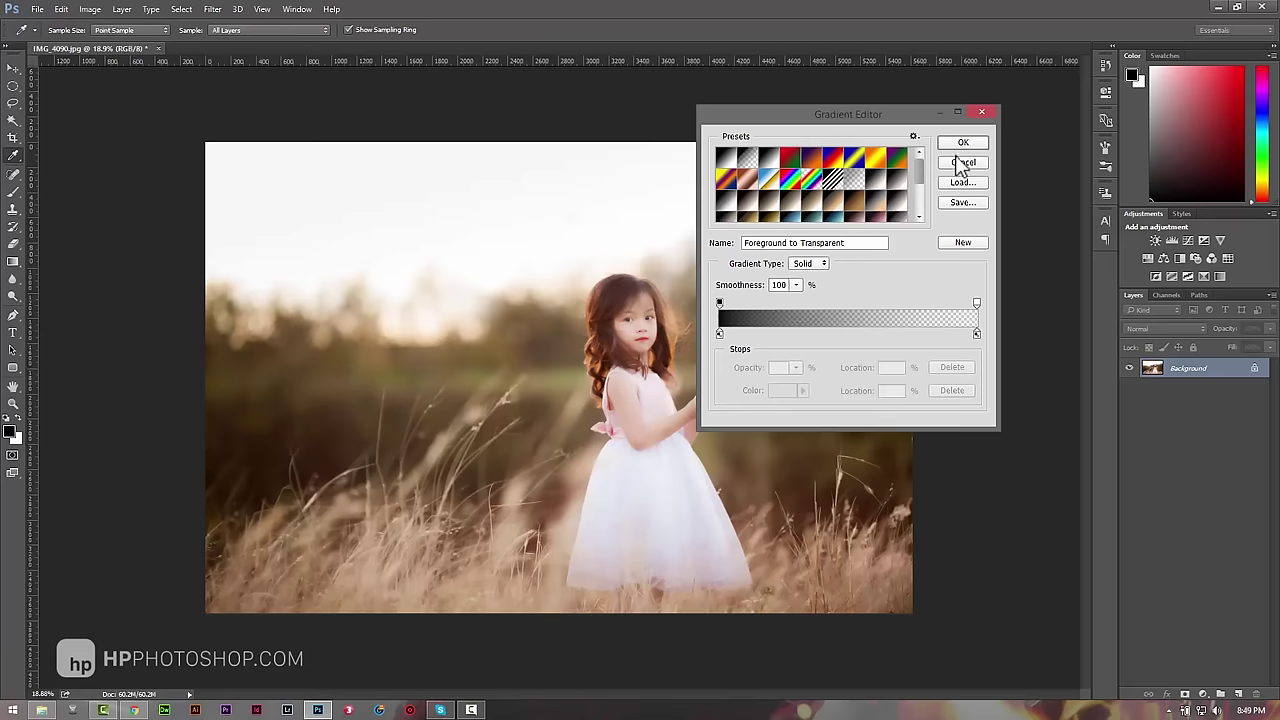
{"action": "left_click", "coordinate": [962, 162]}
Step: Reopen the Gradient Editor, adjust the right opacity stop, and settle on the Black, White preset
{"action": "left_click", "coordinate": [84, 30]}
{"action": "left_click", "coordinate": [768, 163]}
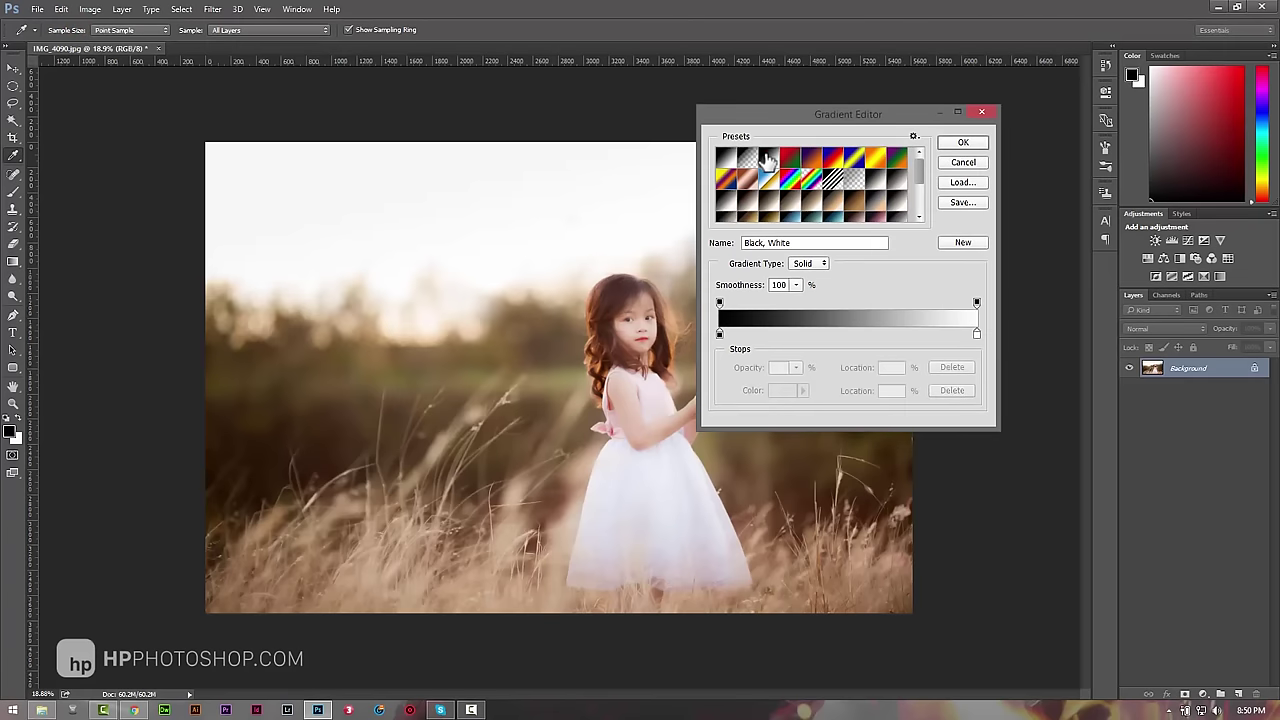
{"action": "left_click", "coordinate": [748, 160]}
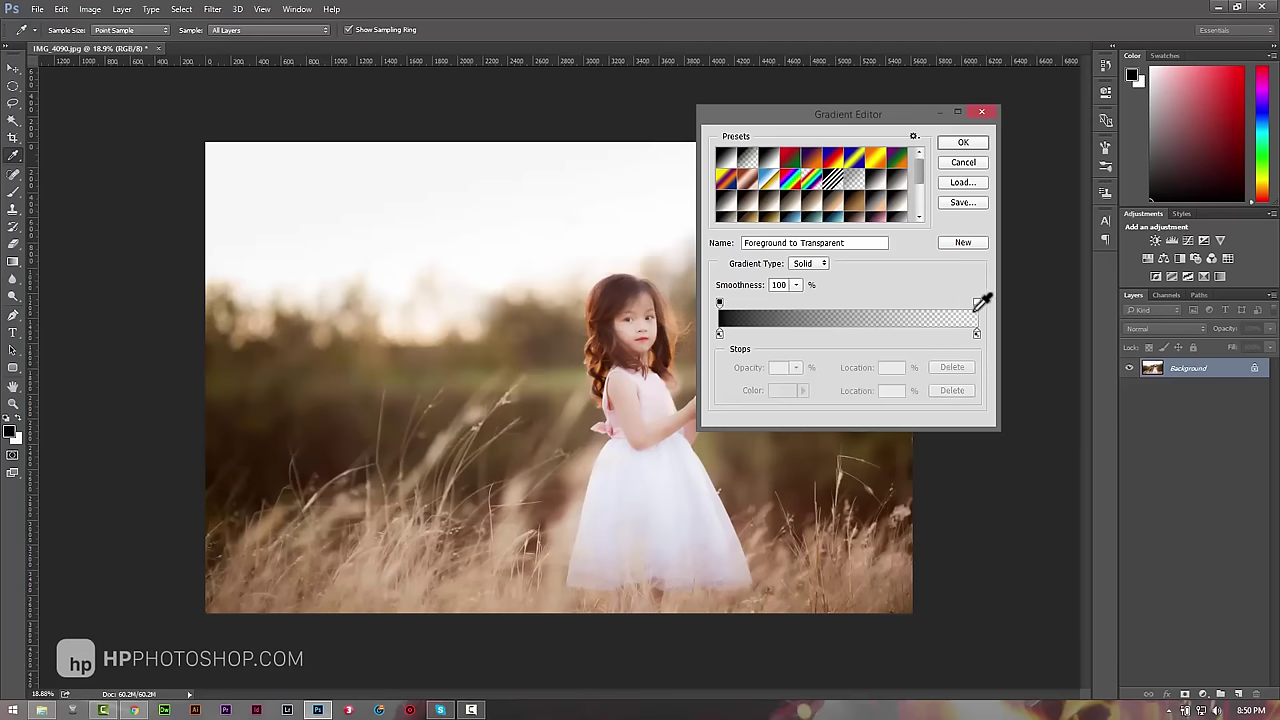
{"action": "left_click", "coordinate": [976, 302]}
{"action": "left_click_drag", "start_coordinate": [760, 367], "coordinate": [1015, 390]}
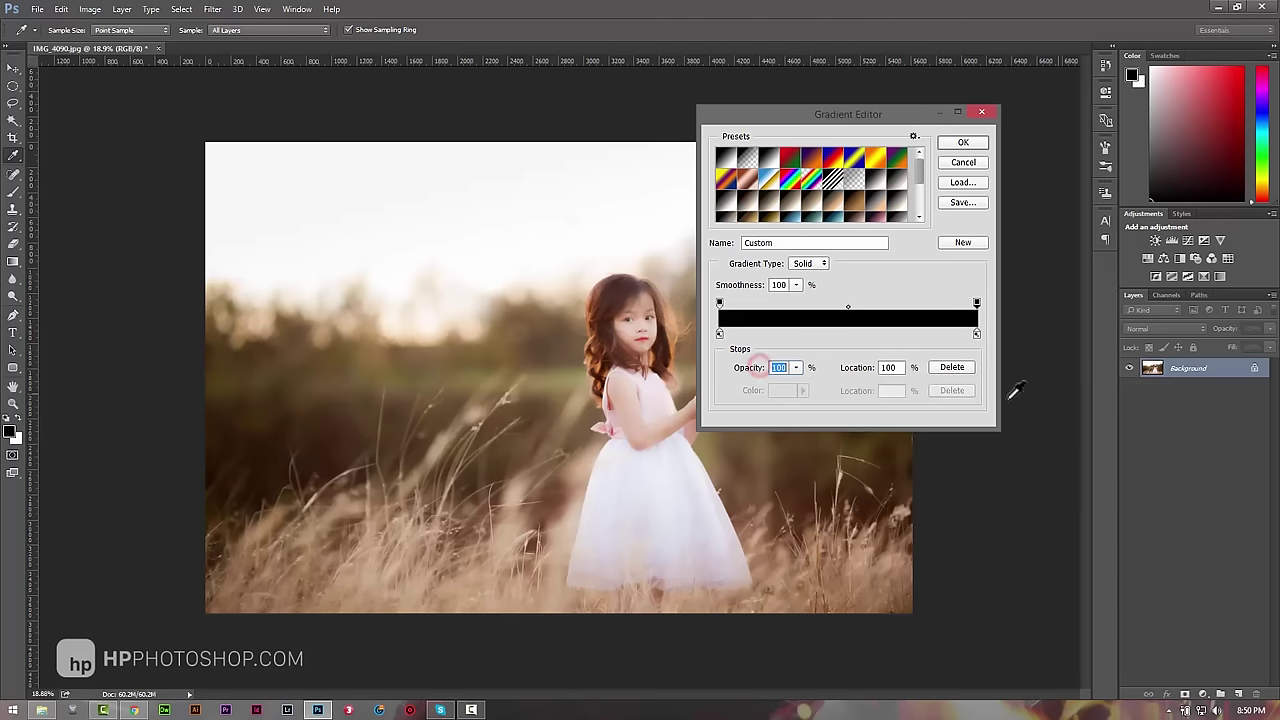
{"action": "left_click", "coordinate": [769, 160]}
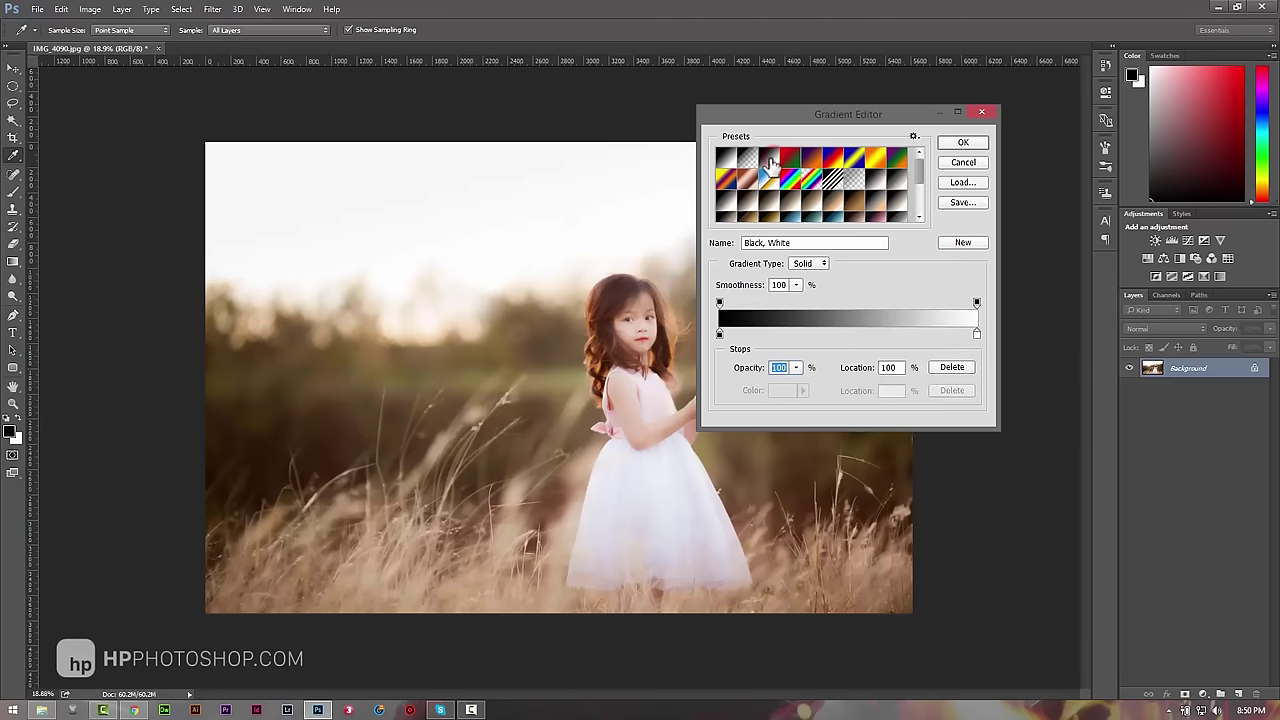
Step: Make the left gradient stop white and add a pale yellow stop at 37%
{"action": "left_click", "coordinate": [721, 334]}
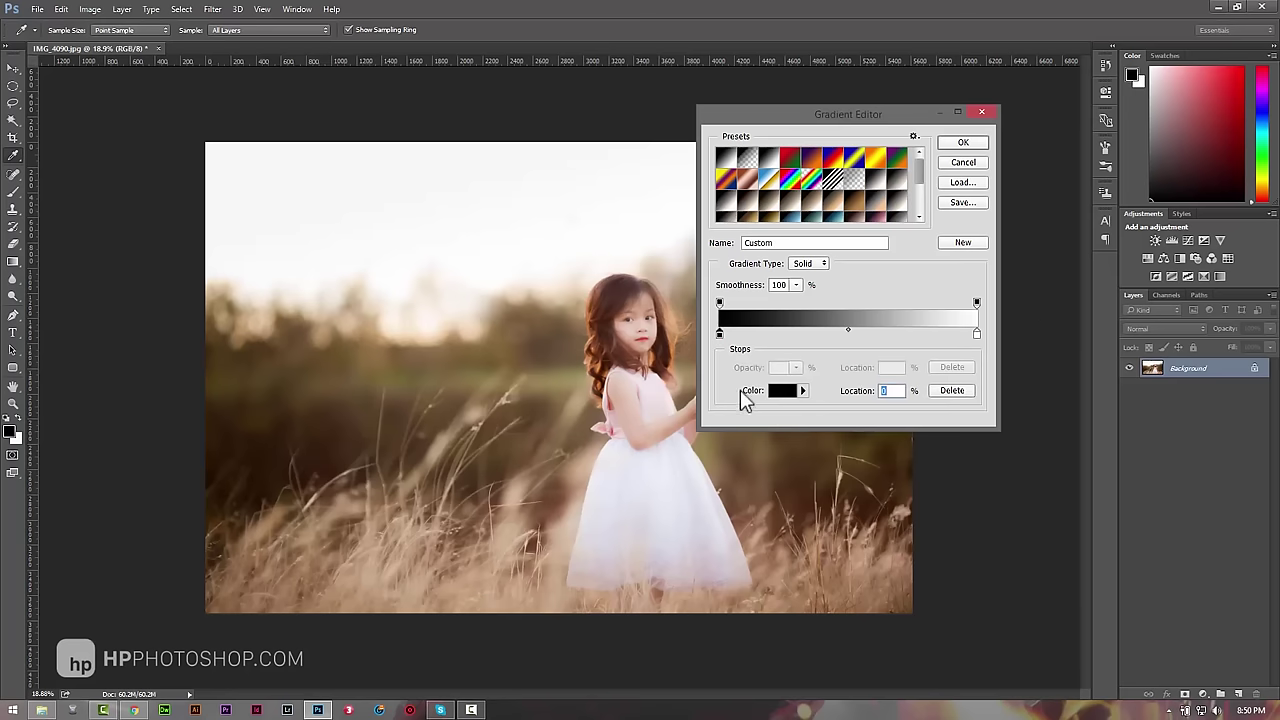
{"action": "left_click", "coordinate": [782, 390]}
{"action": "left_click_drag", "start_coordinate": [724, 230], "coordinate": [716, 183]}
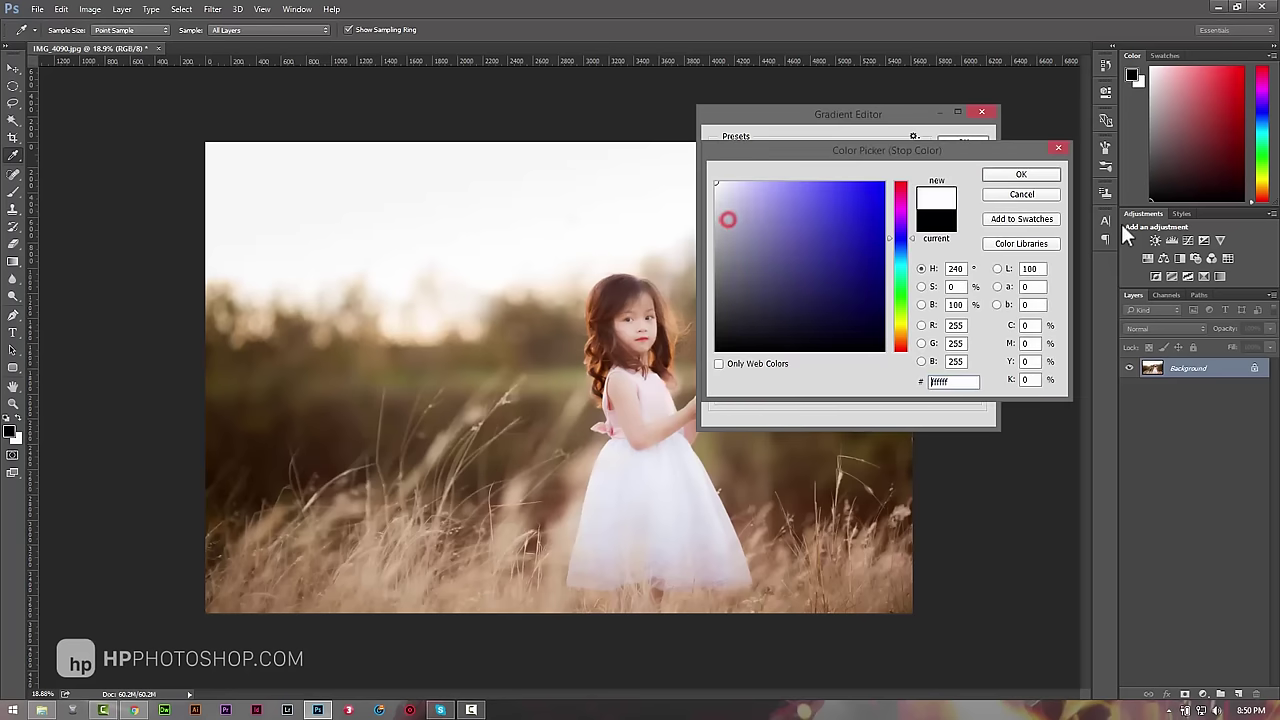
{"action": "left_click", "coordinate": [1020, 176]}
{"action": "left_click", "coordinate": [815, 334]}
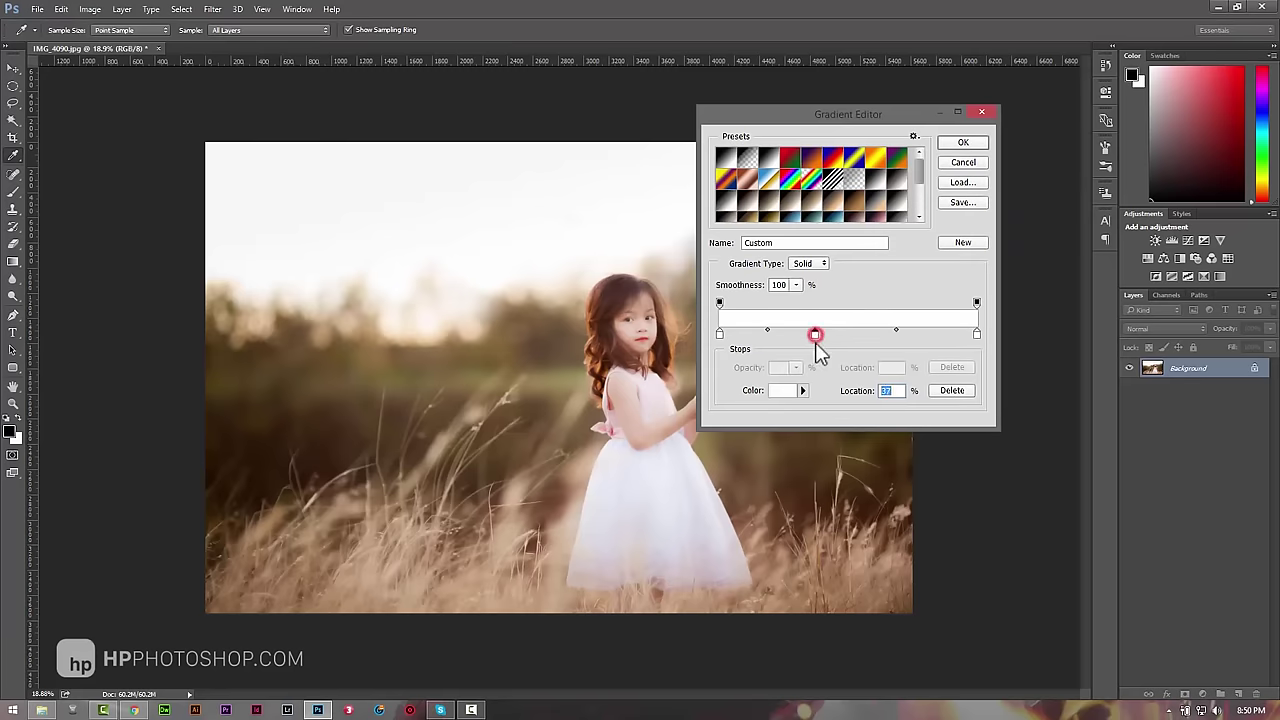
{"action": "left_click", "coordinate": [790, 390]}
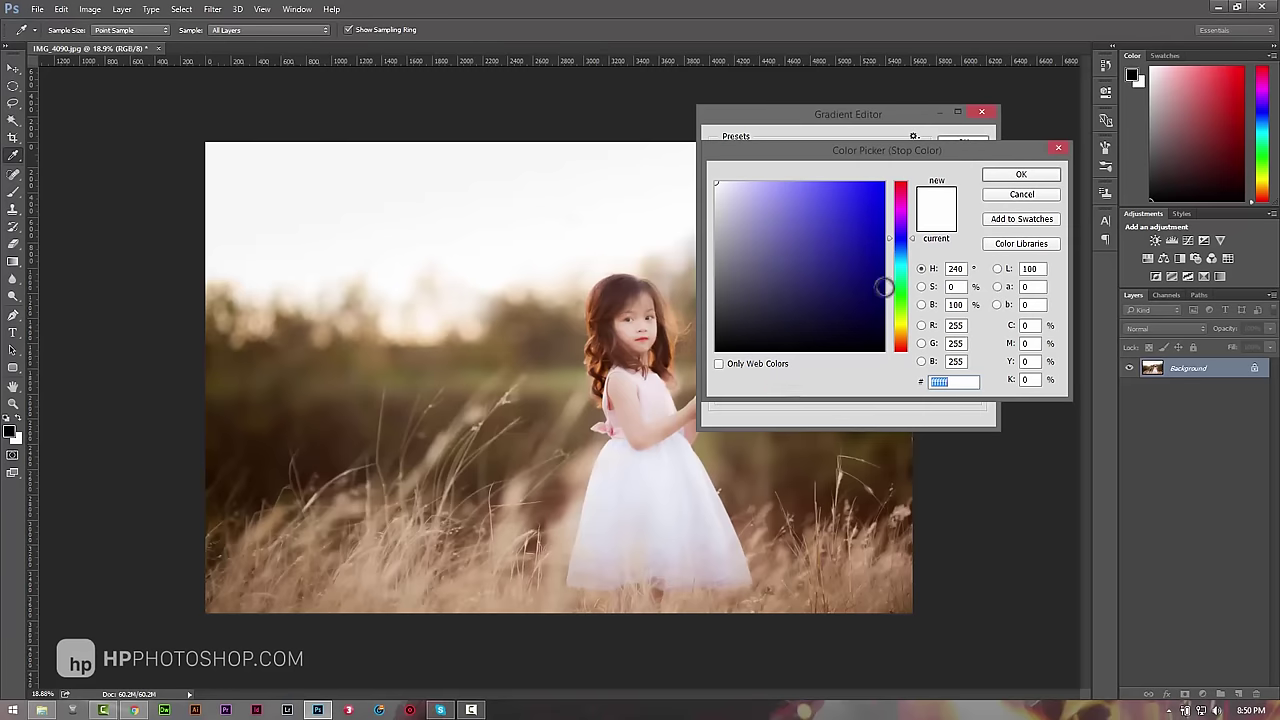
{"action": "left_click", "coordinate": [899, 333]}
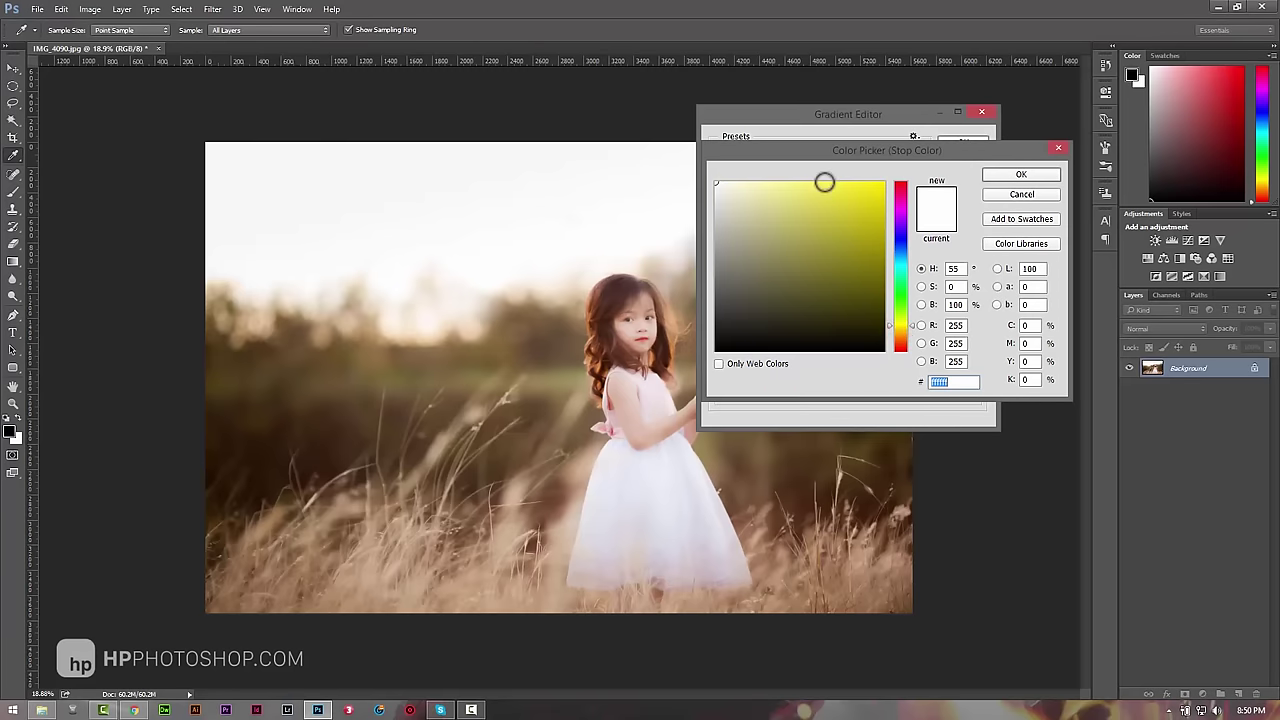
{"action": "mouse_move", "coordinate": [824, 182]}
{"action": "left_mouse_down"}
{"action": "mouse_move", "coordinate": [860, 185]}
{"action": "mouse_move", "coordinate": [788, 184]}
{"action": "left_mouse_up"}
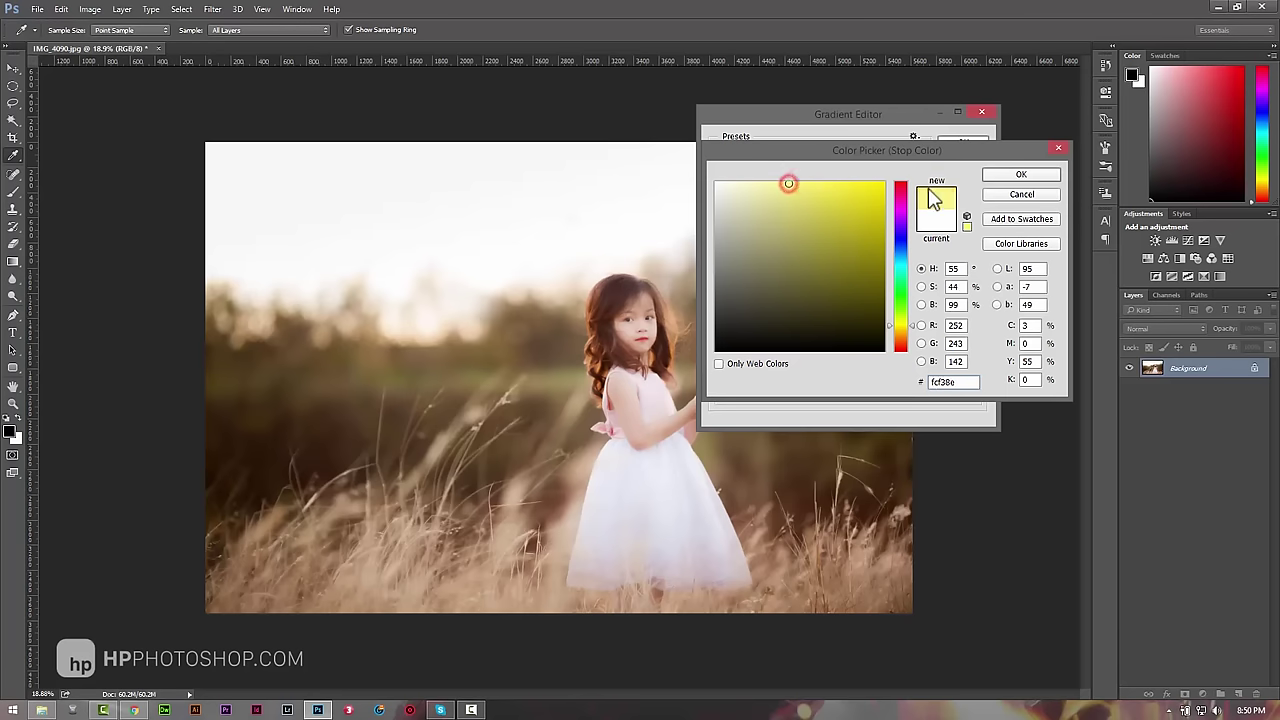
{"action": "left_click", "coordinate": [1021, 175]}
{"action": "left_click", "coordinate": [911, 337]}
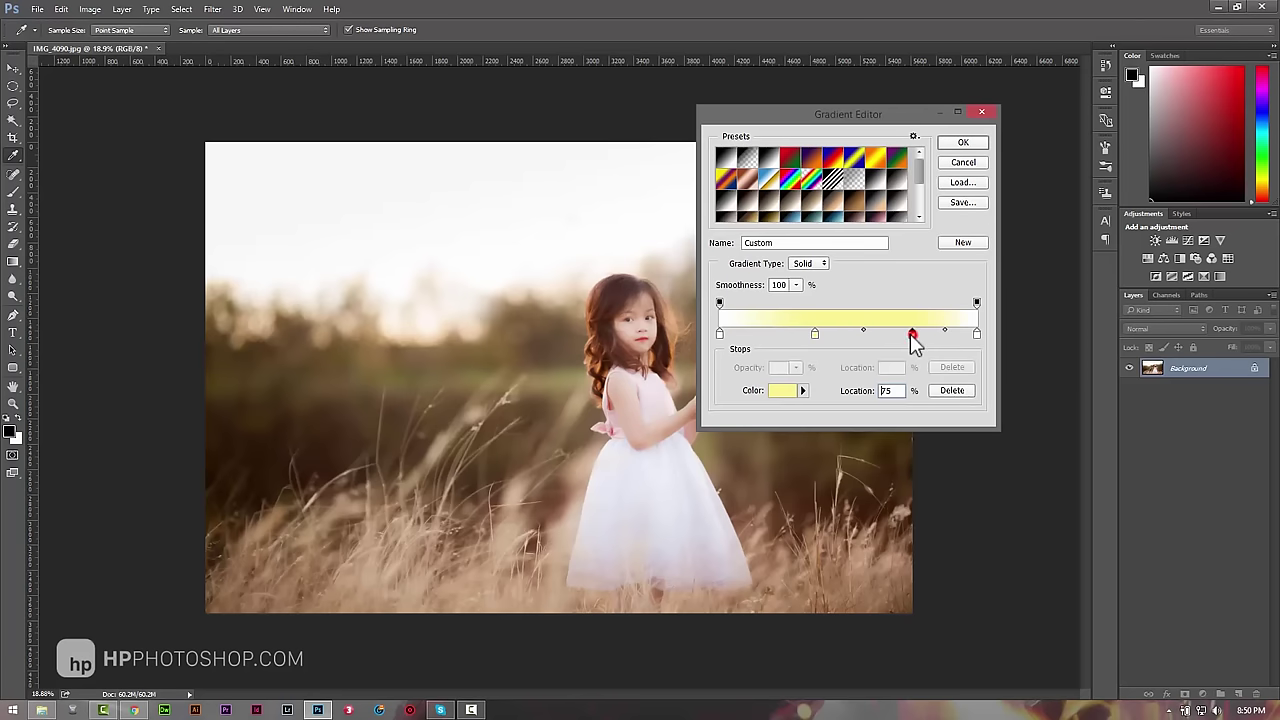
Step: Add an orange stop at 75% and make the right stop red-orange ff4800
{"action": "left_click", "coordinate": [771, 391]}
{"action": "left_click_drag", "start_coordinate": [900, 326], "coordinate": [904, 341]}
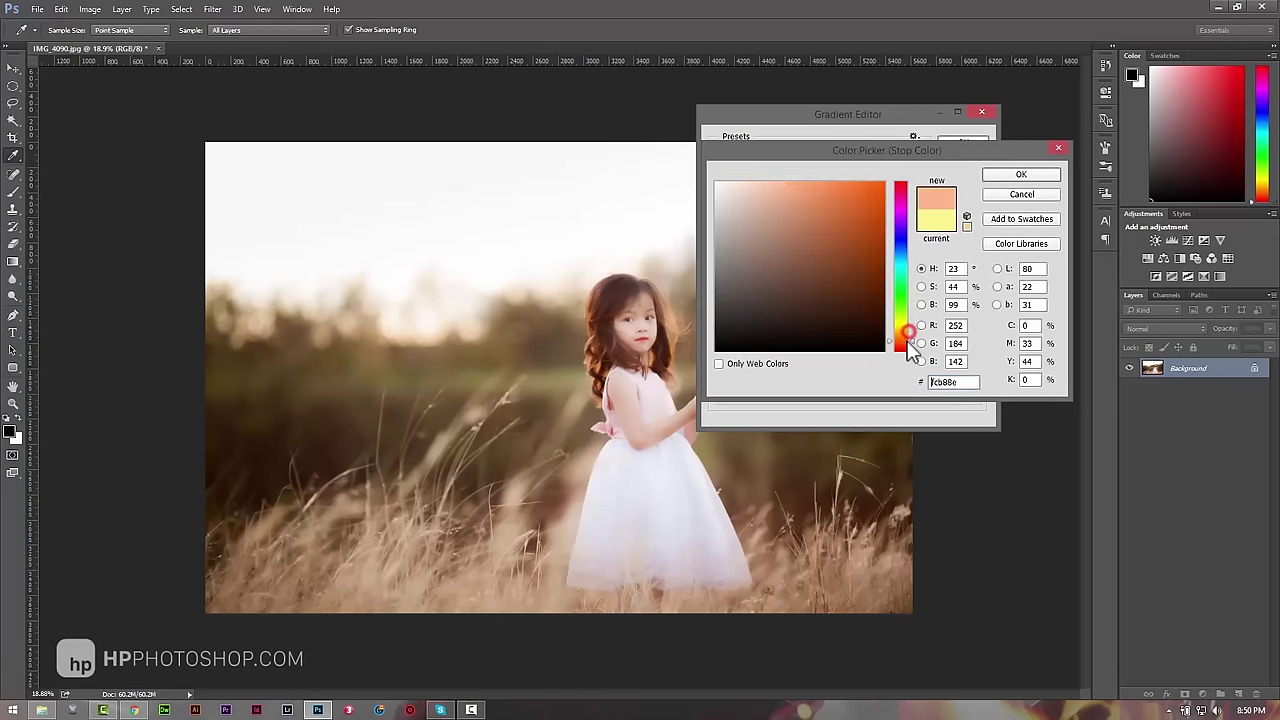
{"action": "left_click_drag", "start_coordinate": [857, 217], "coordinate": [880, 186]}
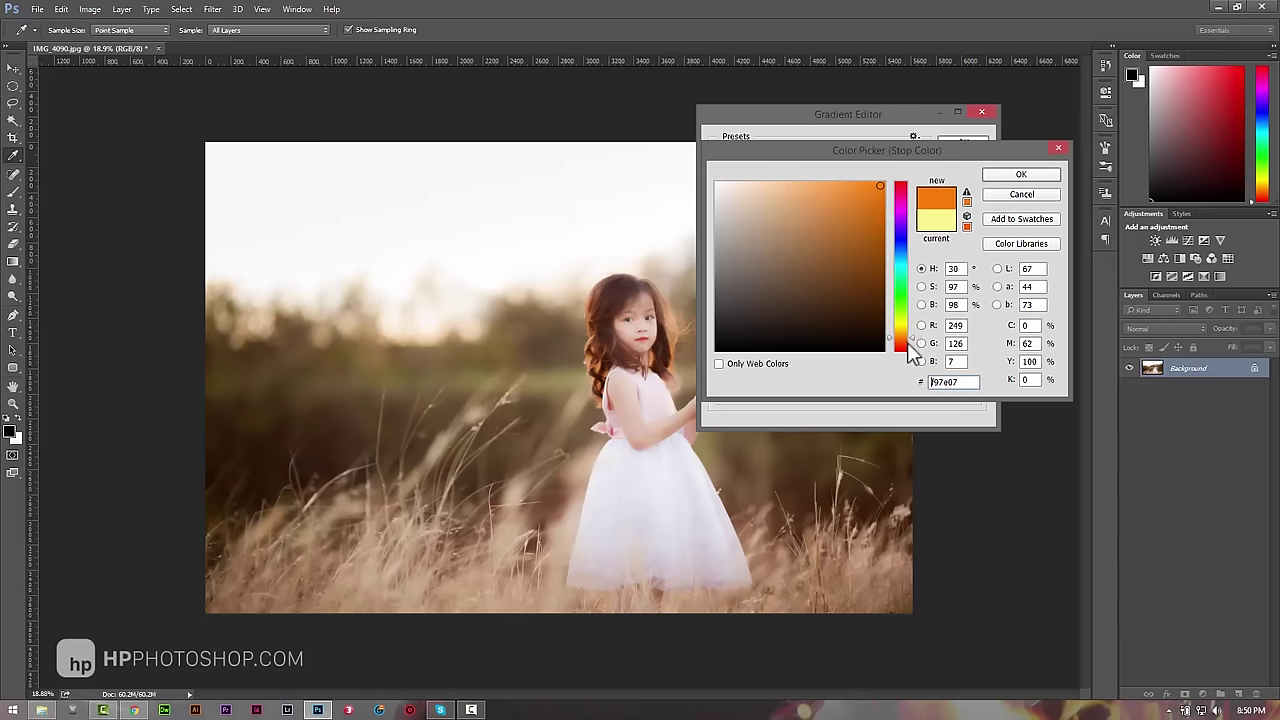
{"action": "left_click", "coordinate": [1021, 175]}
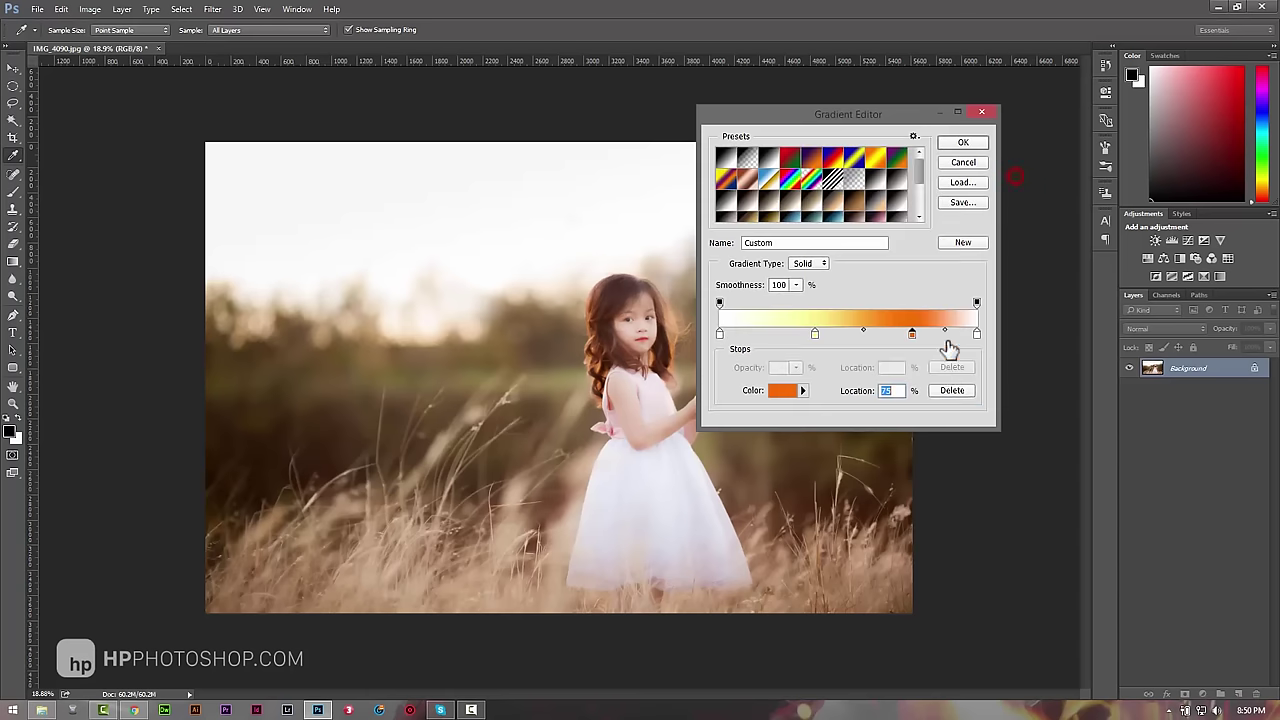
{"action": "double_click", "coordinate": [976, 333]}
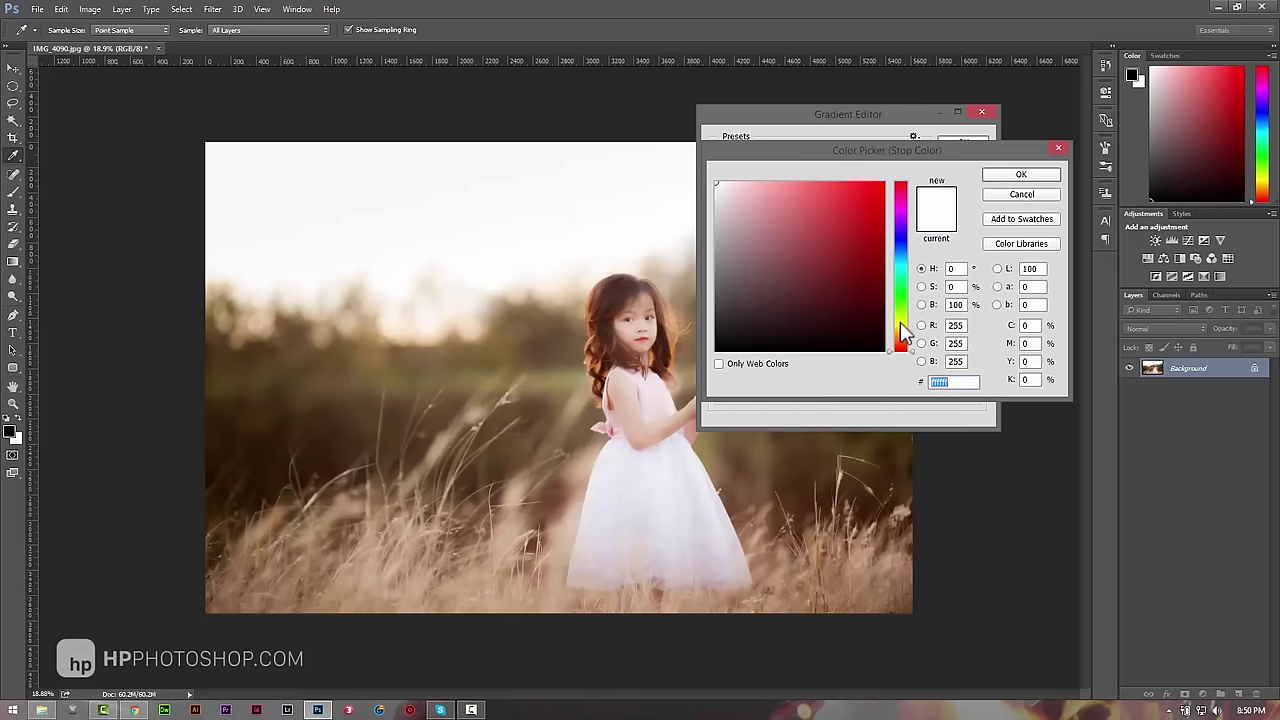
{"action": "left_click", "coordinate": [900, 343]}
{"action": "left_click", "coordinate": [882, 184]}
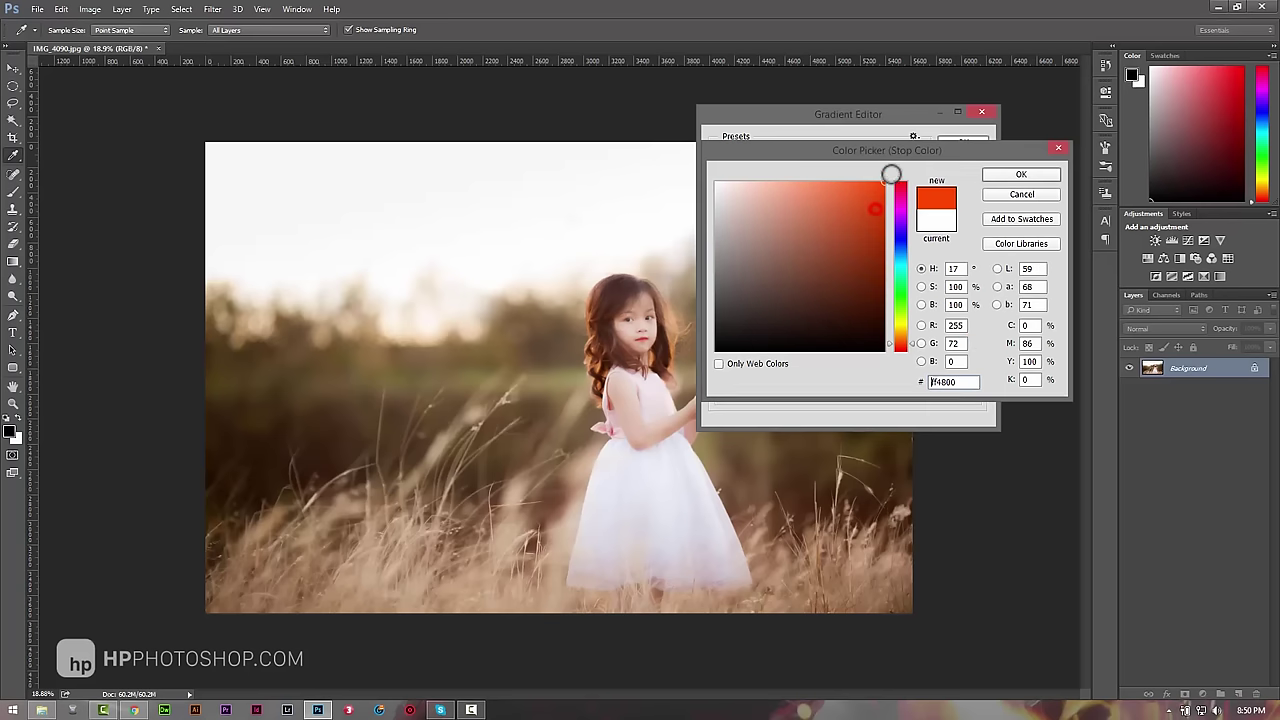
{"action": "left_click", "coordinate": [1030, 175]}
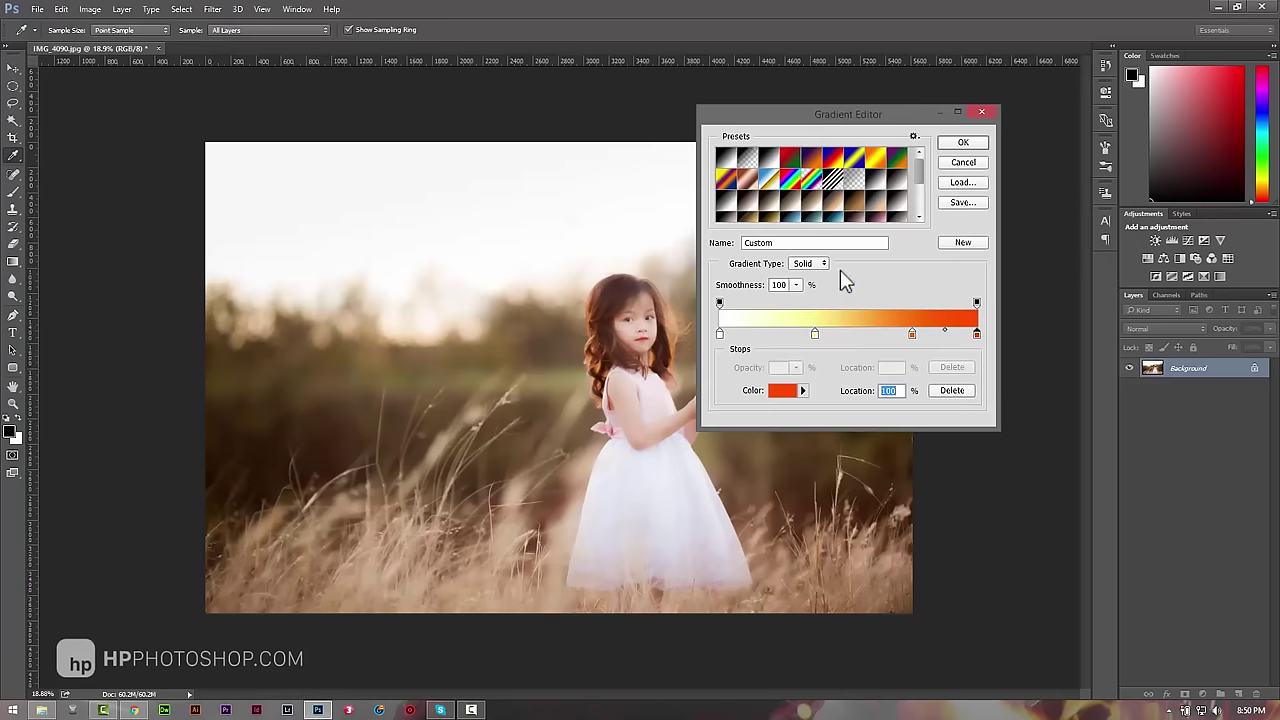
Step: Add the custom gradient to the presets as Sun
{"action": "left_click", "coordinate": [789, 243]}
{"action": "type", "text": "mattro"}
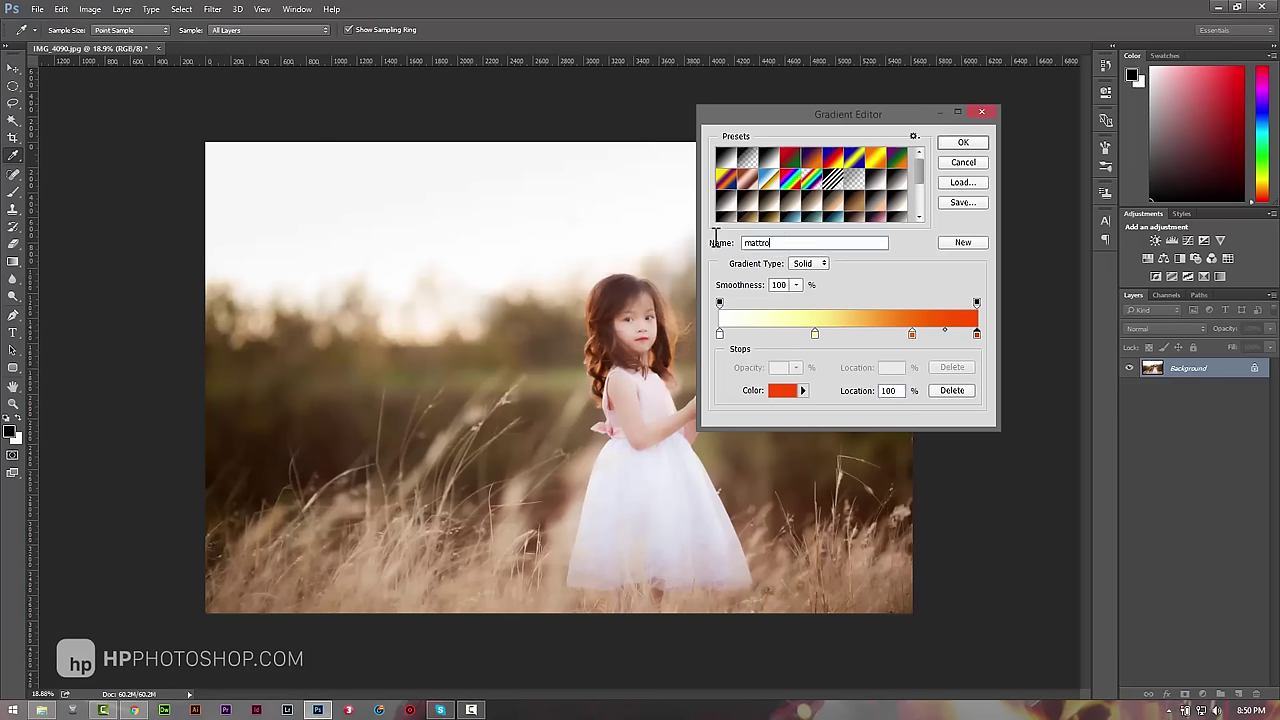
{"action": "left_click", "coordinate": [966, 246]}
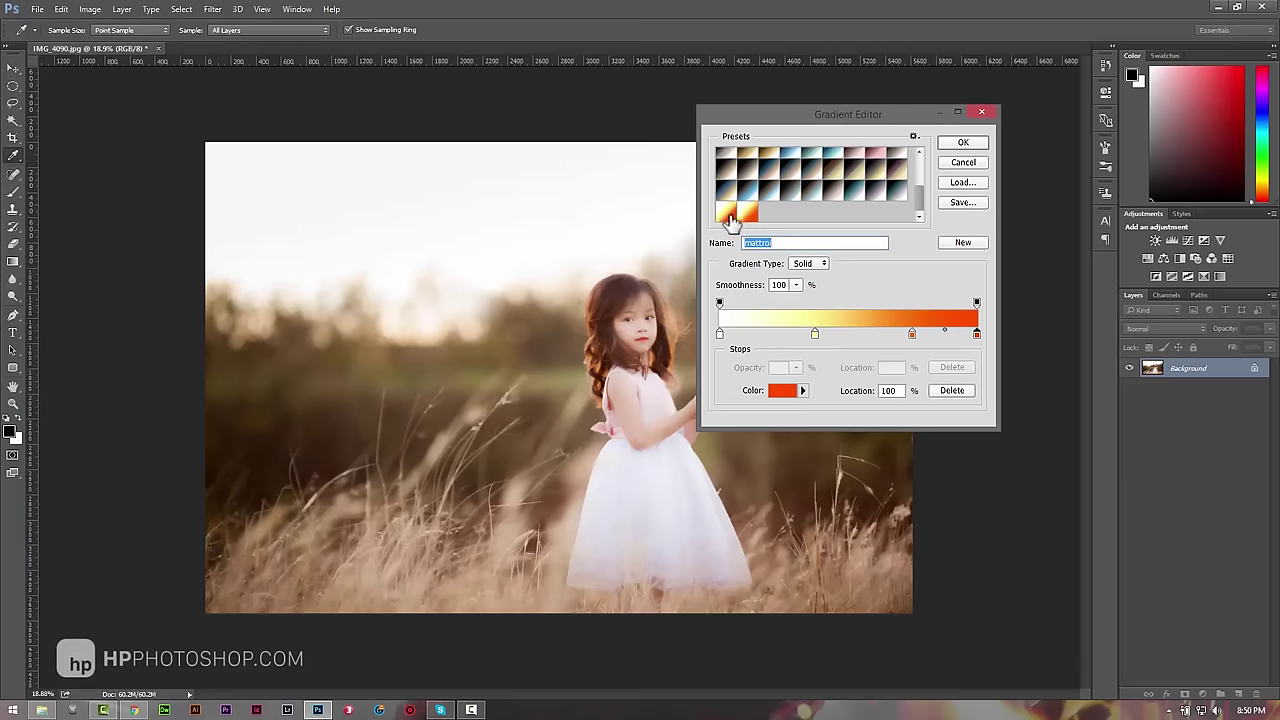
{"action": "left_click", "coordinate": [728, 215]}
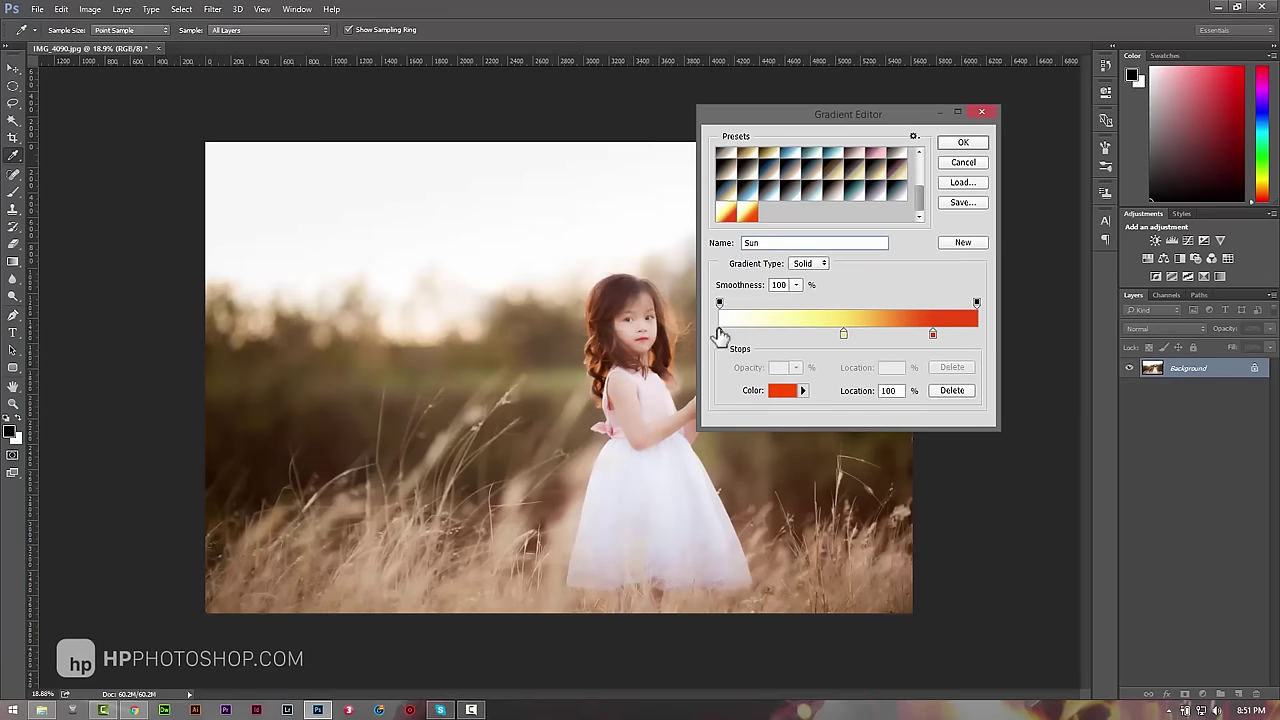
{"action": "left_click", "coordinate": [725, 212]}
Step: Save the gradient presets as mattroi.grd in the stock tao mat troi folder
{"action": "left_click", "coordinate": [960, 202]}
{"action": "left_click", "coordinate": [887, 132]}
{"action": "left_click", "coordinate": [560, 254]}
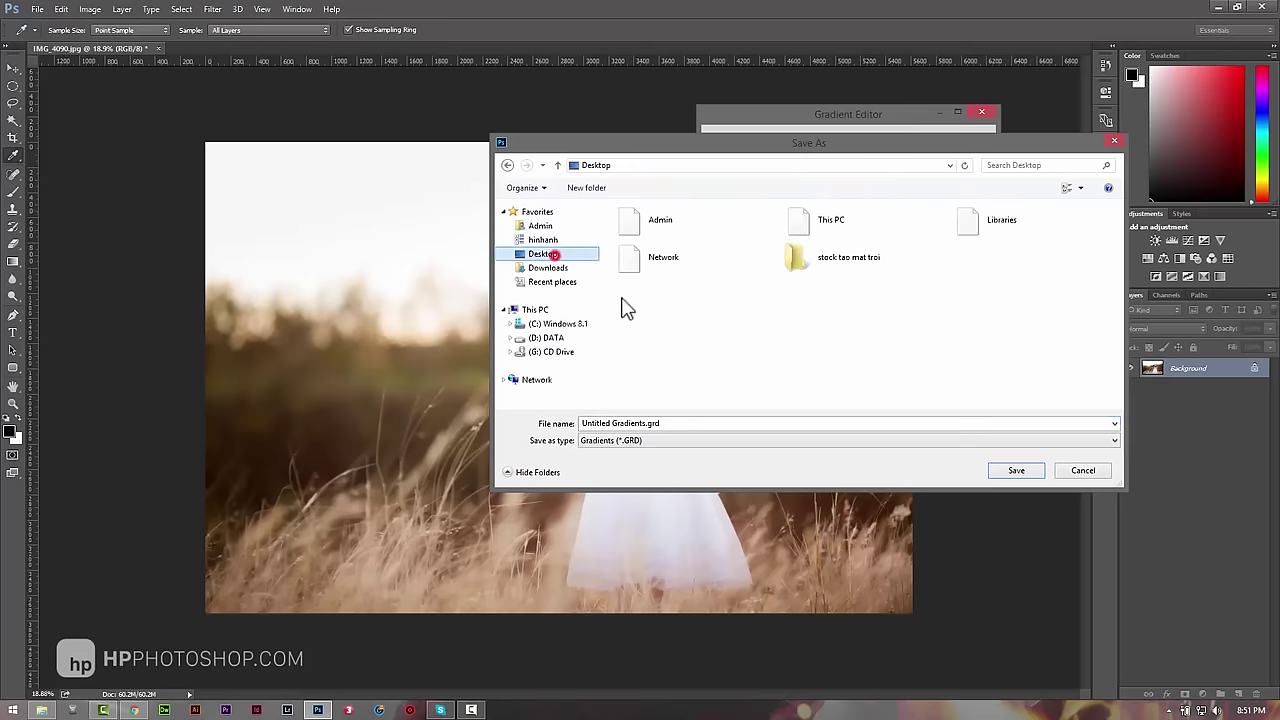
{"action": "left_click", "coordinate": [630, 423]}
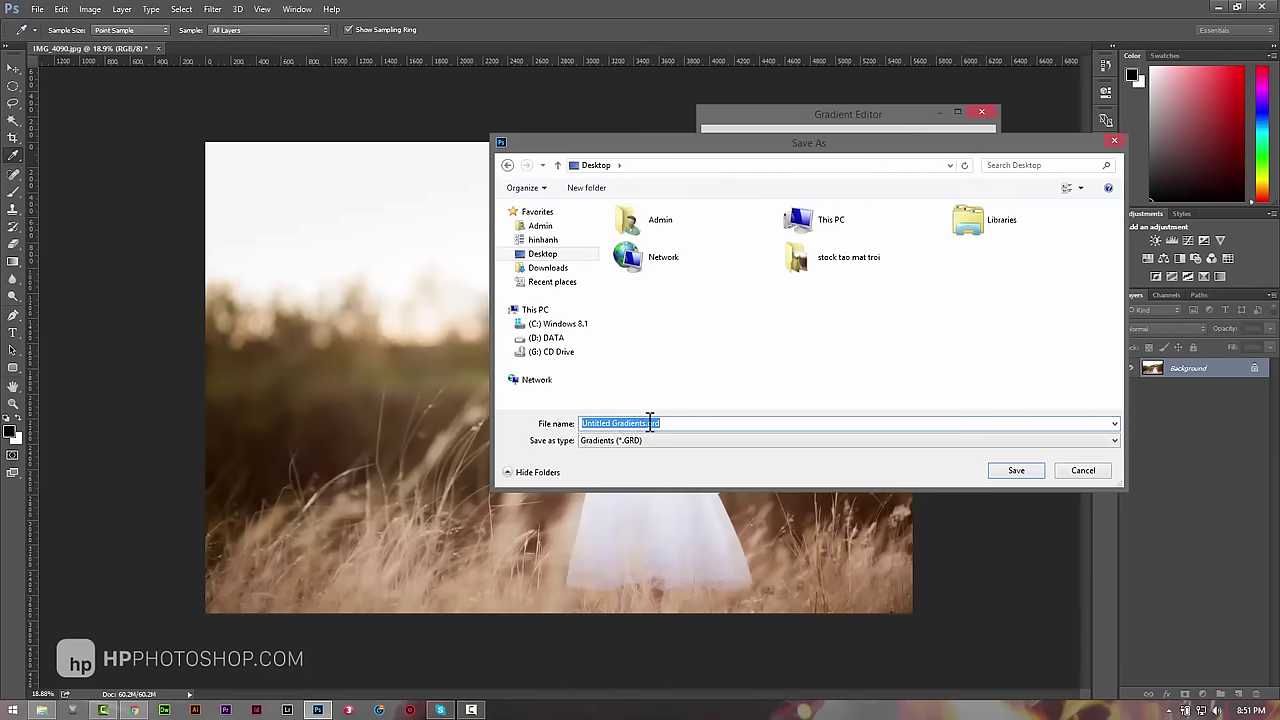
{"action": "left_click_drag", "start_coordinate": [646, 423], "coordinate": [552, 423]}
{"action": "type", "text": "mat"}
{"action": "double_click", "coordinate": [846, 258]}
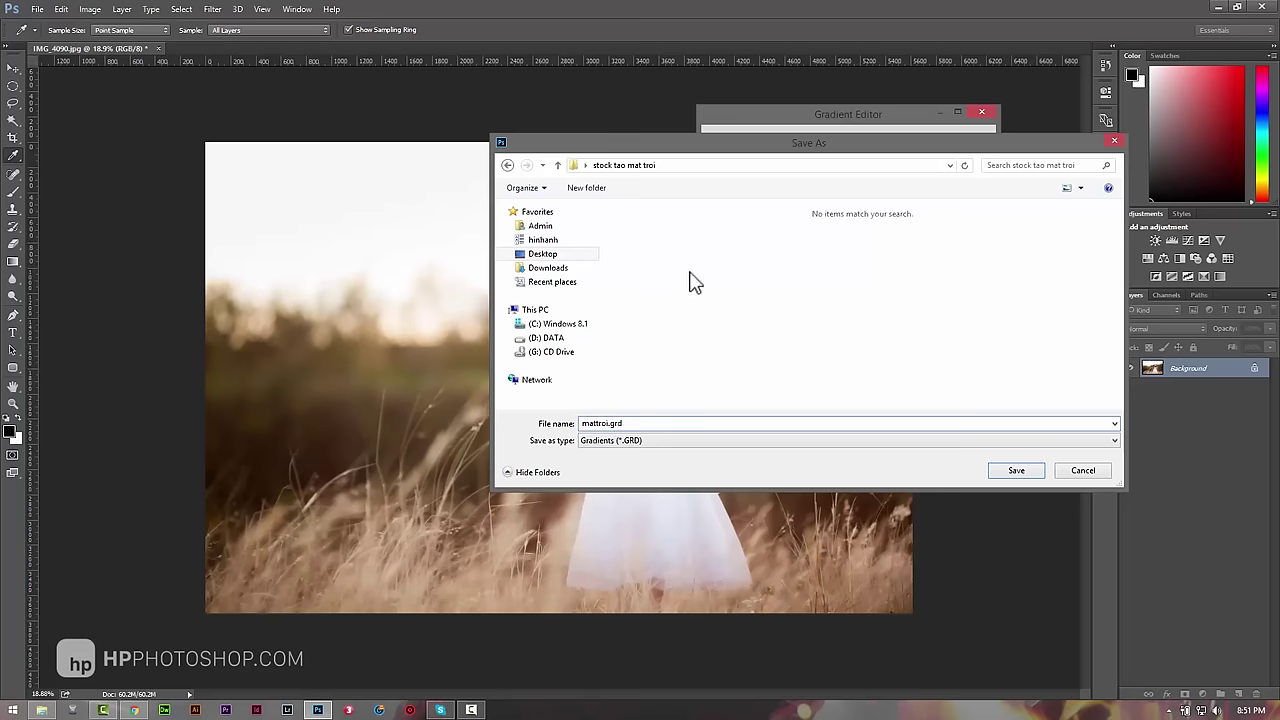
{"action": "left_click", "coordinate": [1003, 470]}
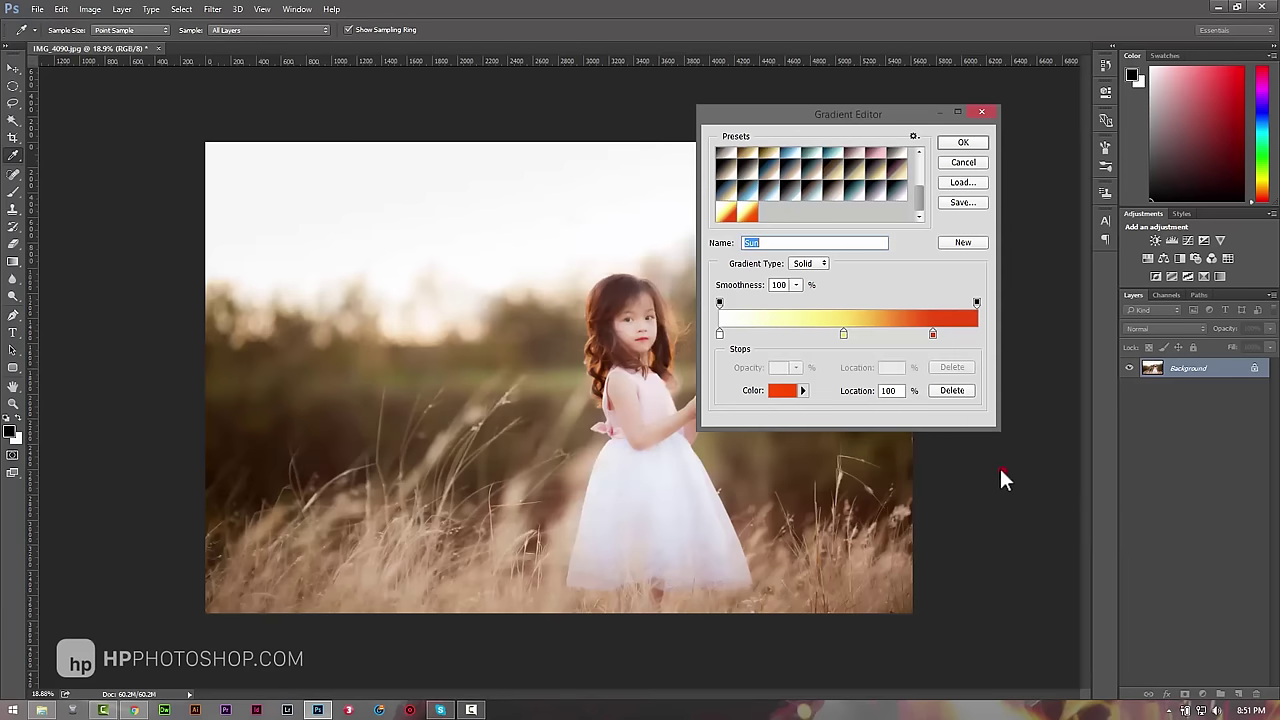
Step: Accept the Sun gradient and create a new empty layer named mattroi
{"action": "left_click", "coordinate": [963, 143]}
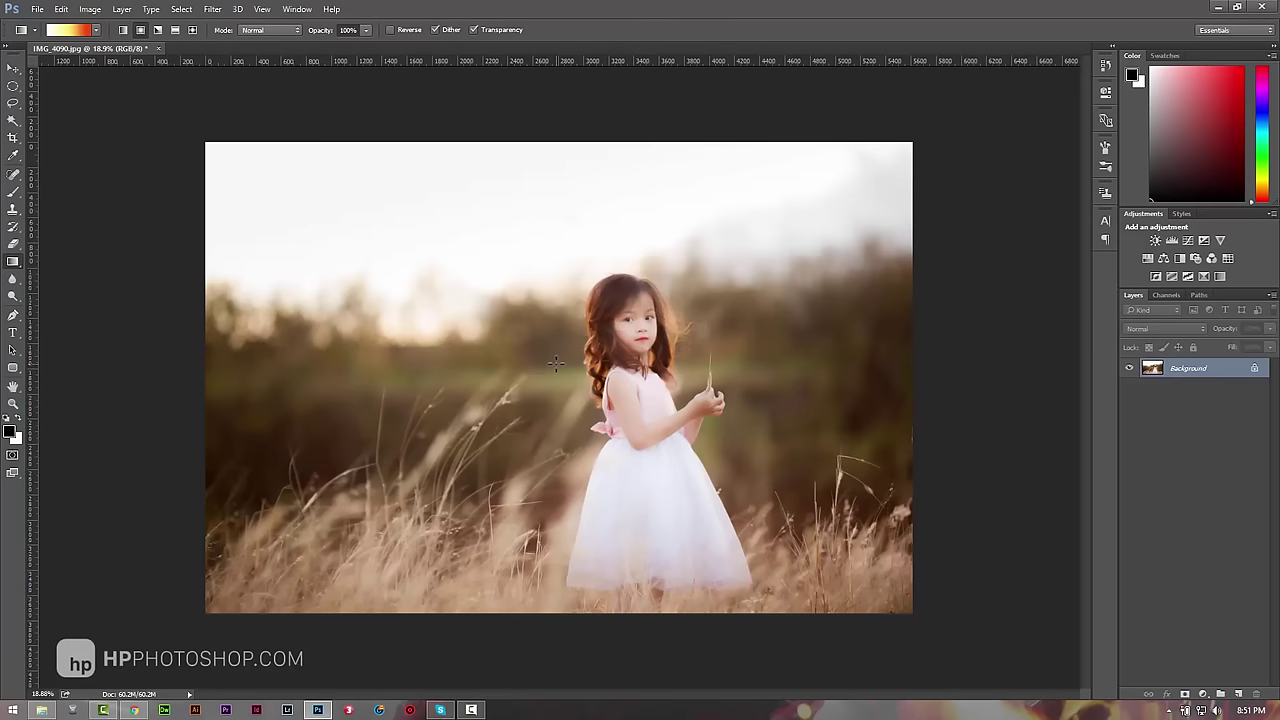
{"action": "key", "text": "ctrl+shift+n"}
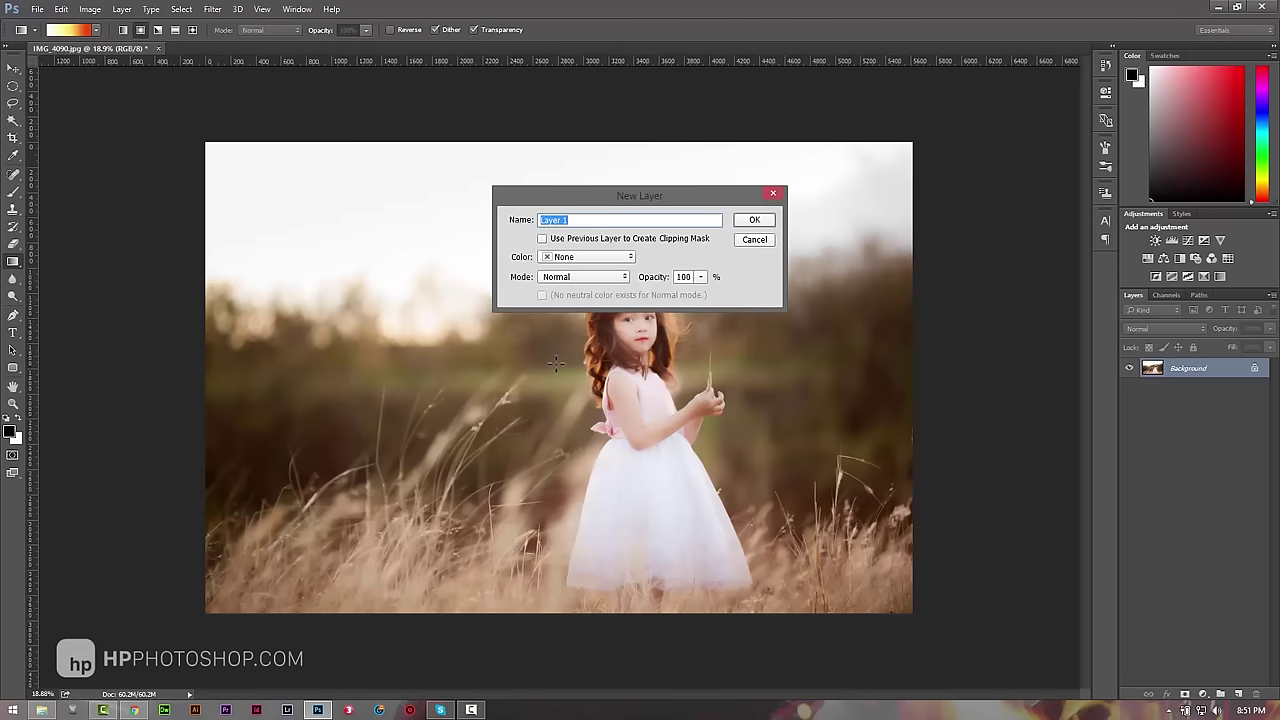
{"action": "left_click_drag", "start_coordinate": [645, 196], "coordinate": [695, 200]}
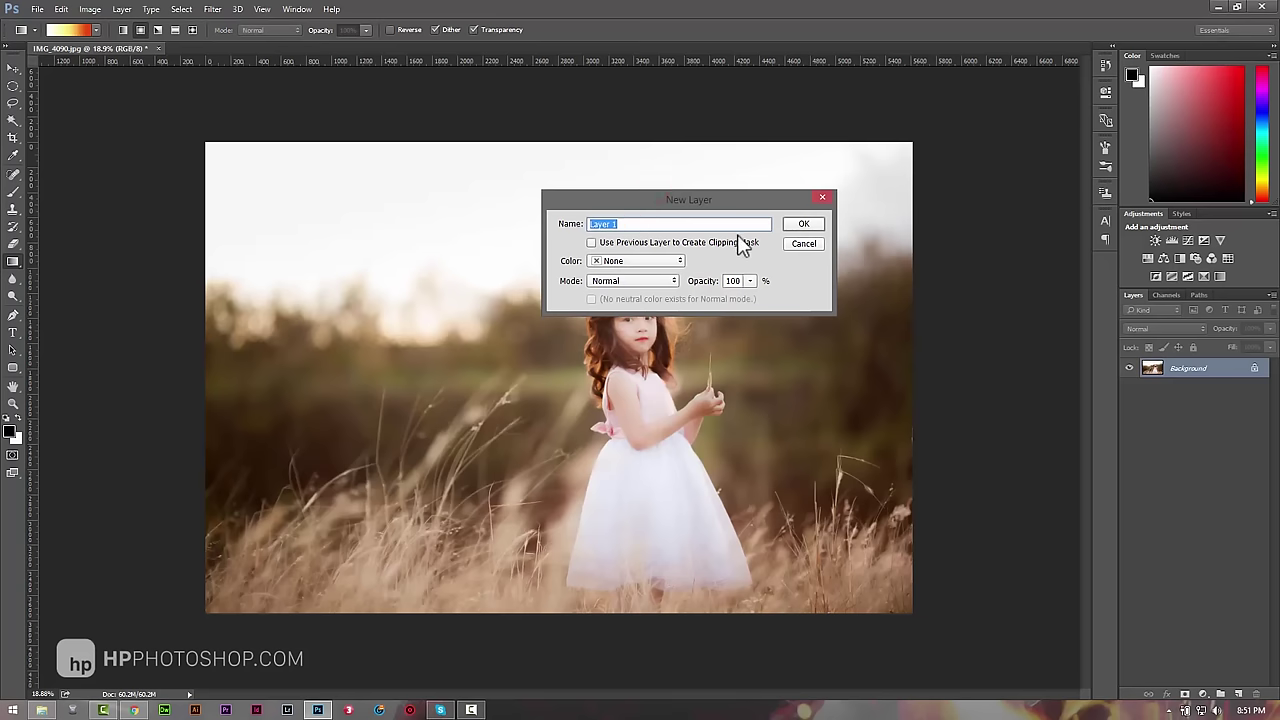
{"action": "type", "text": "mattroi"}
{"action": "key", "text": "Return"}
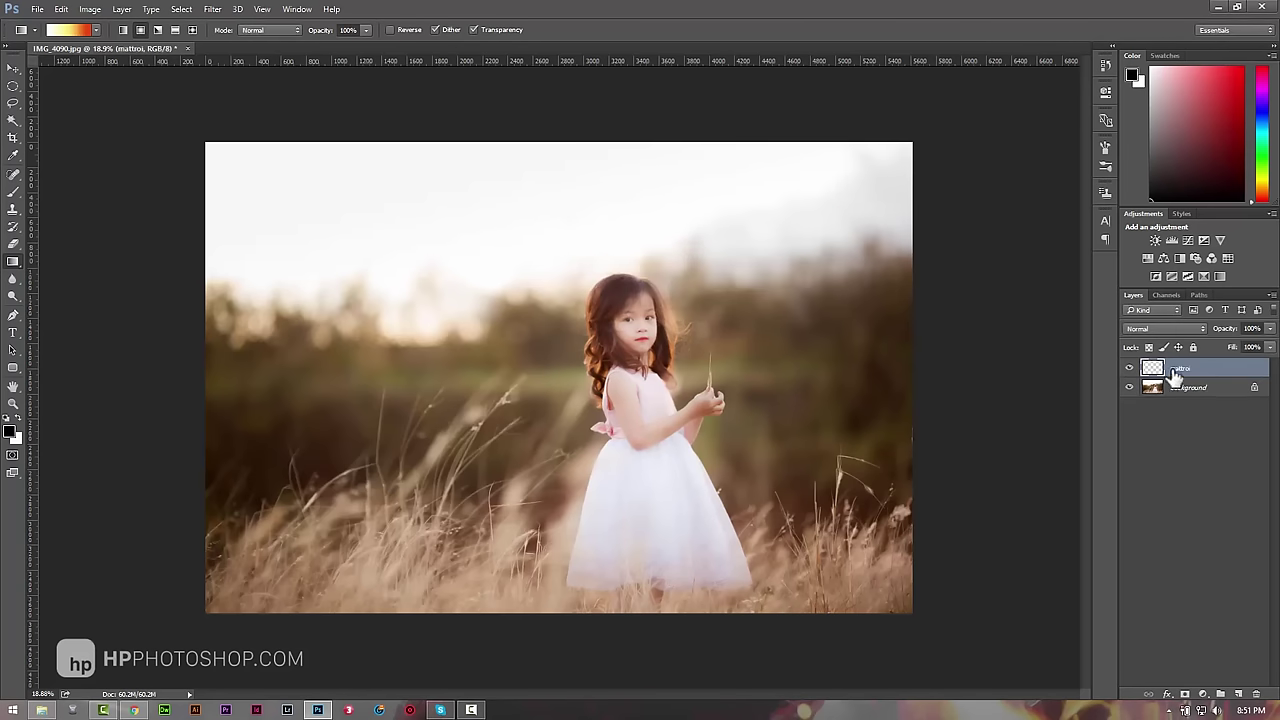
{"action": "right_click", "coordinate": [12, 261]}
Step: Draw a radial Sun gradient from the upper left on mattroi, leaving Reverse off
{"action": "left_click", "coordinate": [60, 259]}
{"action": "left_click_drag", "start_coordinate": [459, 299], "coordinate": [549, 385]}
{"action": "left_click_drag", "start_coordinate": [562, 396], "coordinate": [560, 395]}
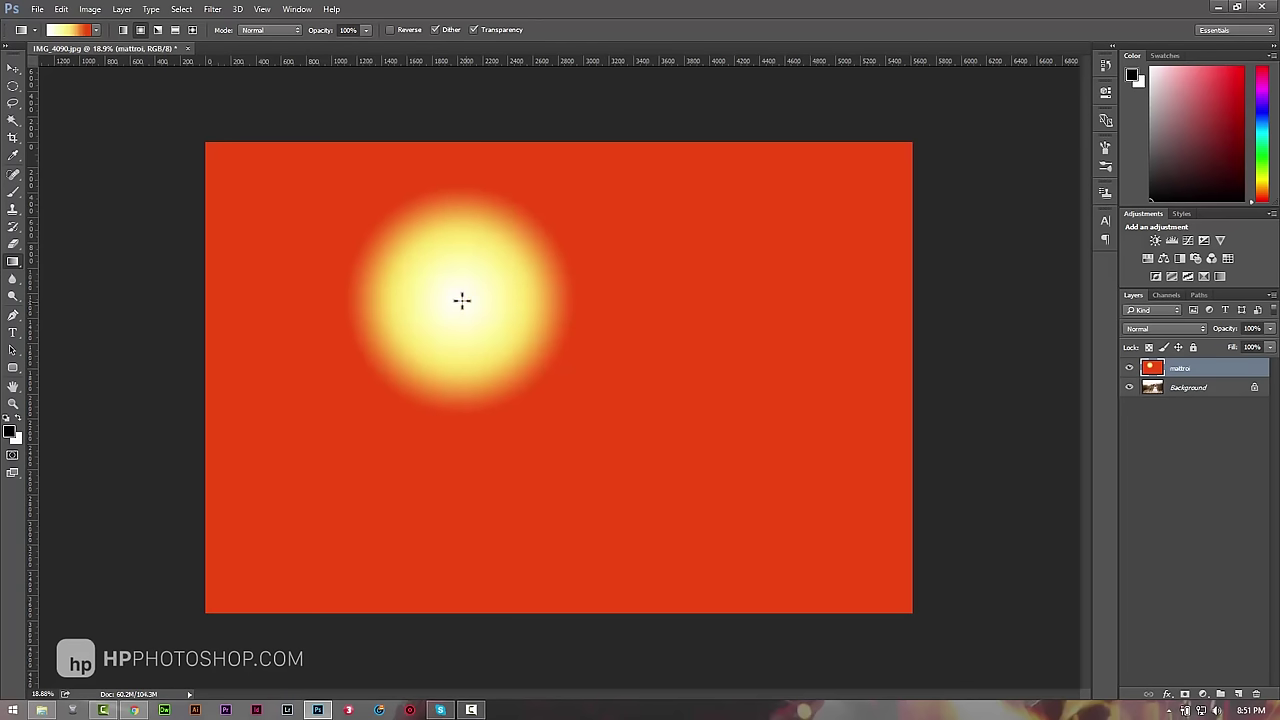
{"action": "left_click", "coordinate": [402, 30]}
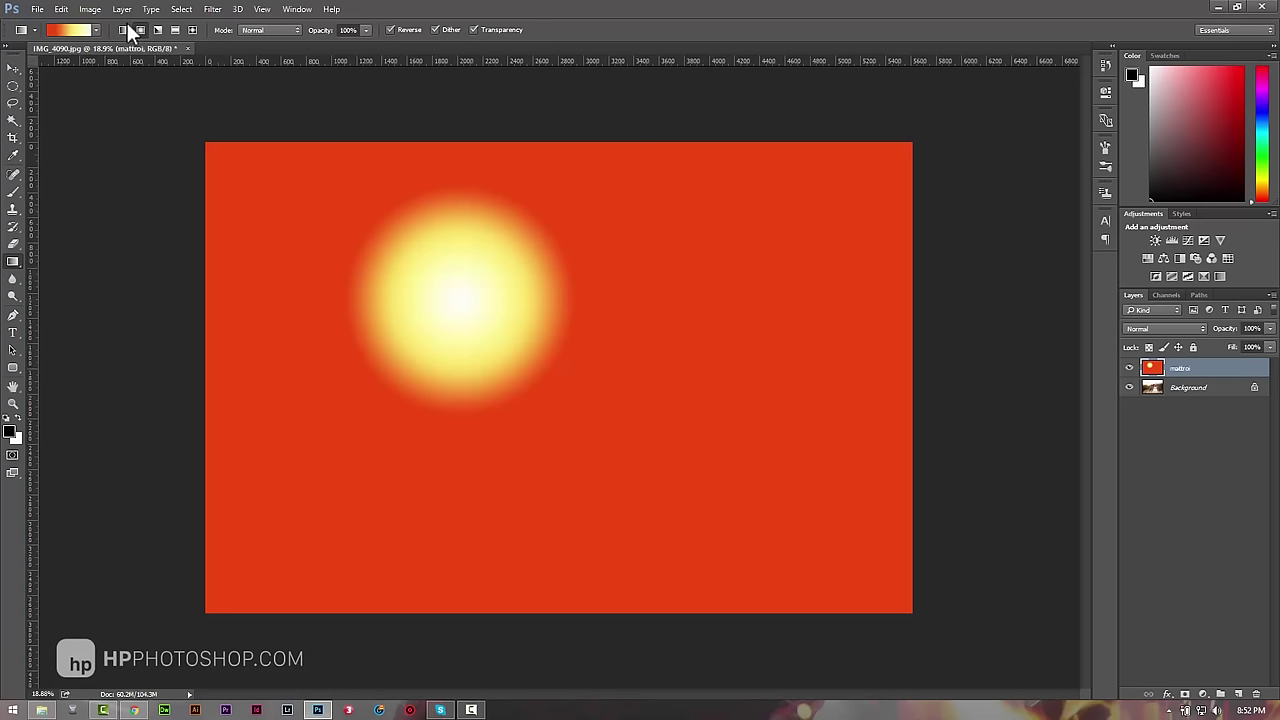
{"action": "left_click", "coordinate": [391, 30]}
{"action": "left_click", "coordinate": [1160, 328]}
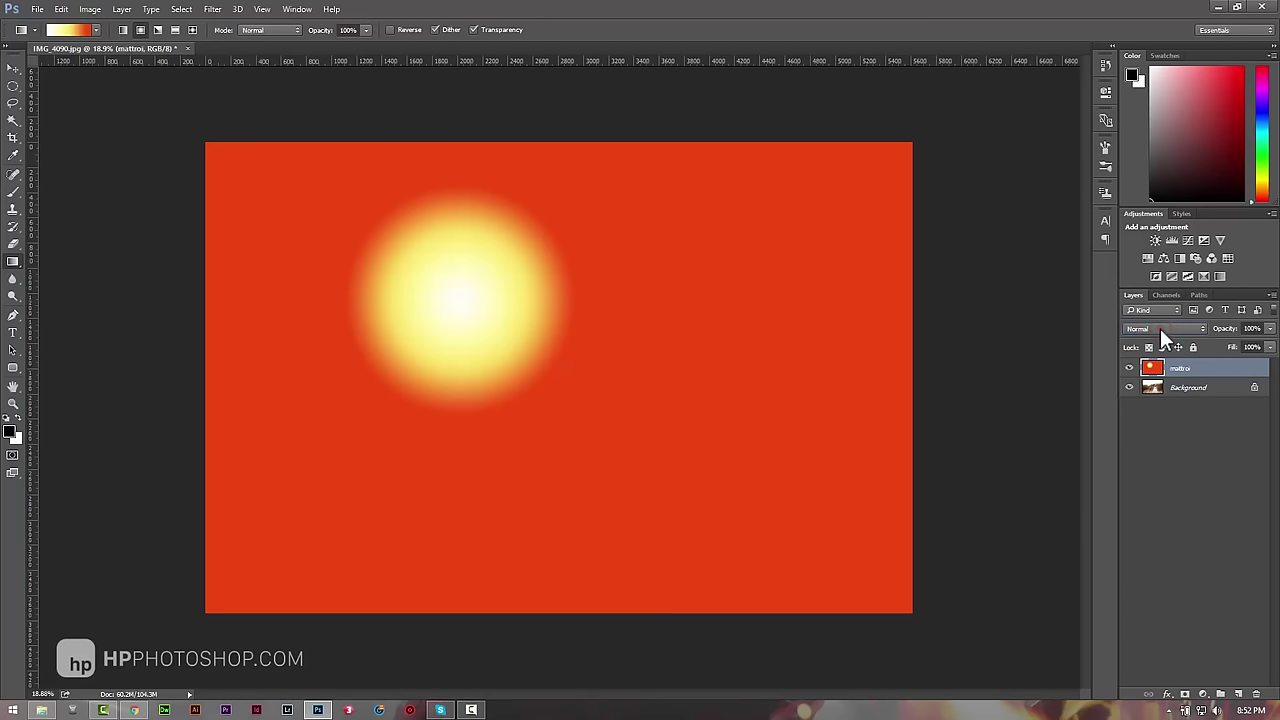
Step: Set the mattroi layer's blending mode to Screen
{"action": "left_click", "coordinate": [1160, 328]}
{"action": "left_click", "coordinate": [1153, 327]}
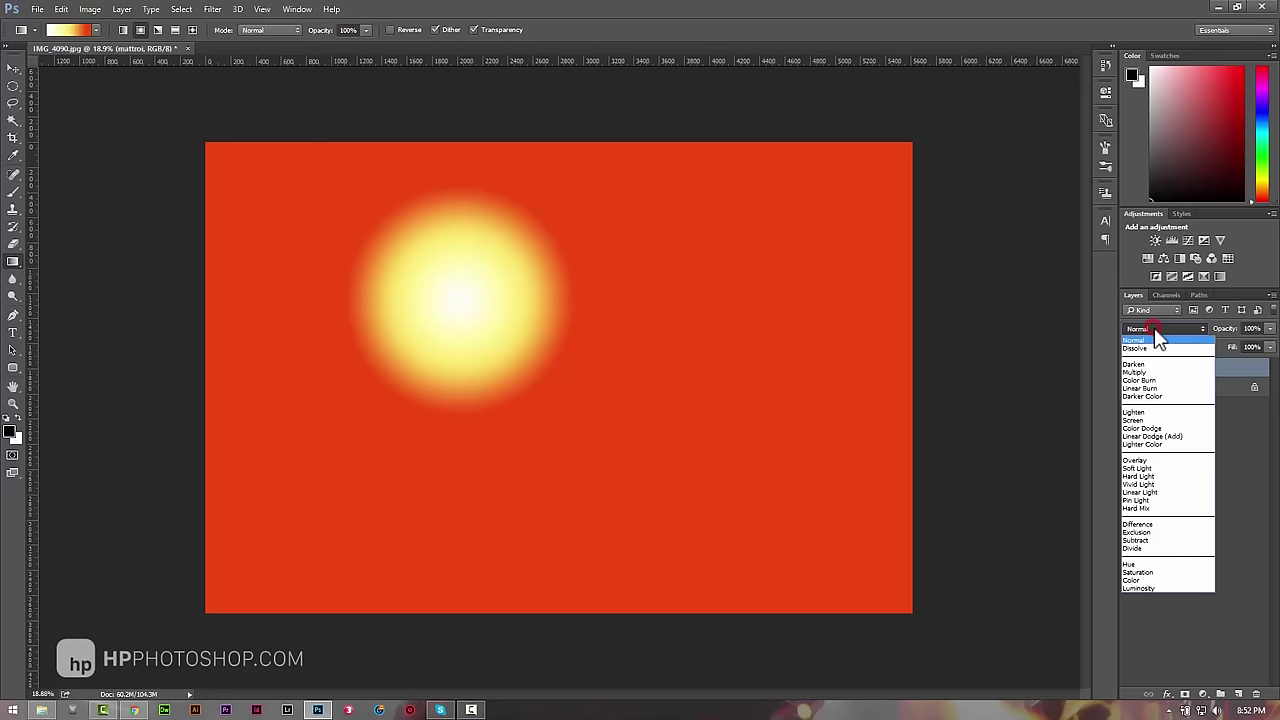
{"action": "left_click", "coordinate": [1155, 421]}
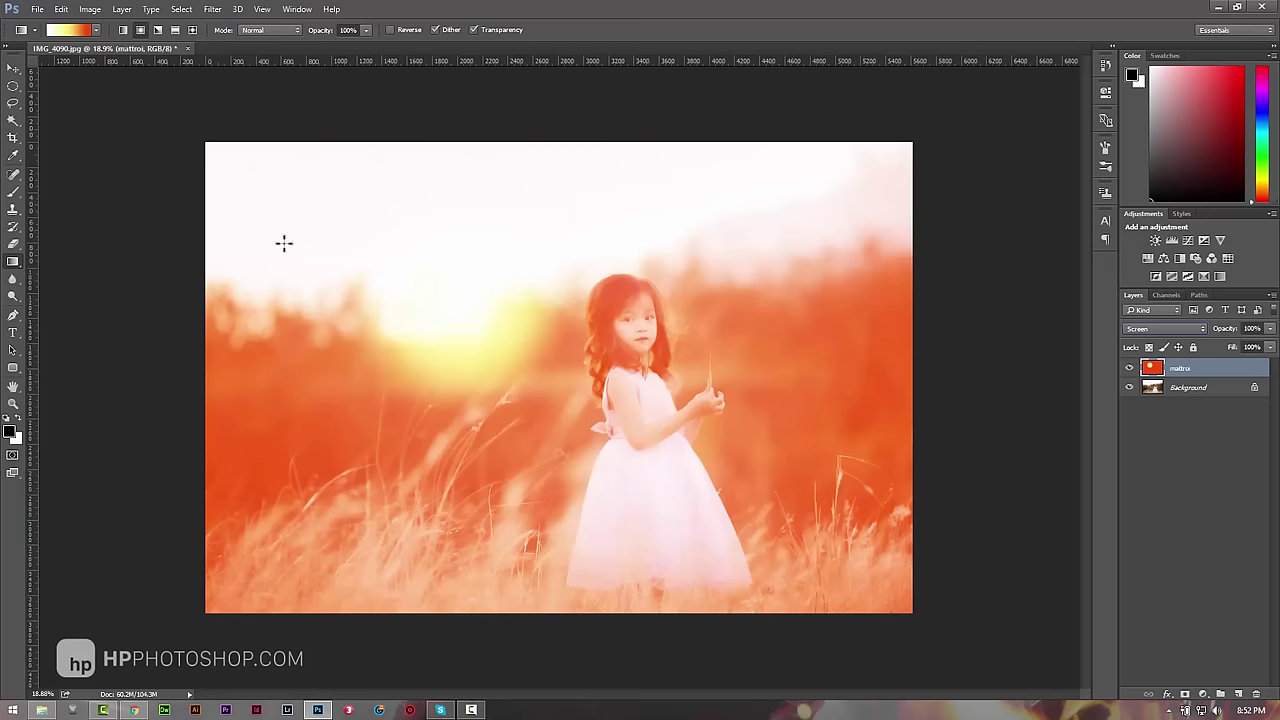
Step: Move the mattroi glow layer slightly right and down
{"action": "key", "text": "v"}
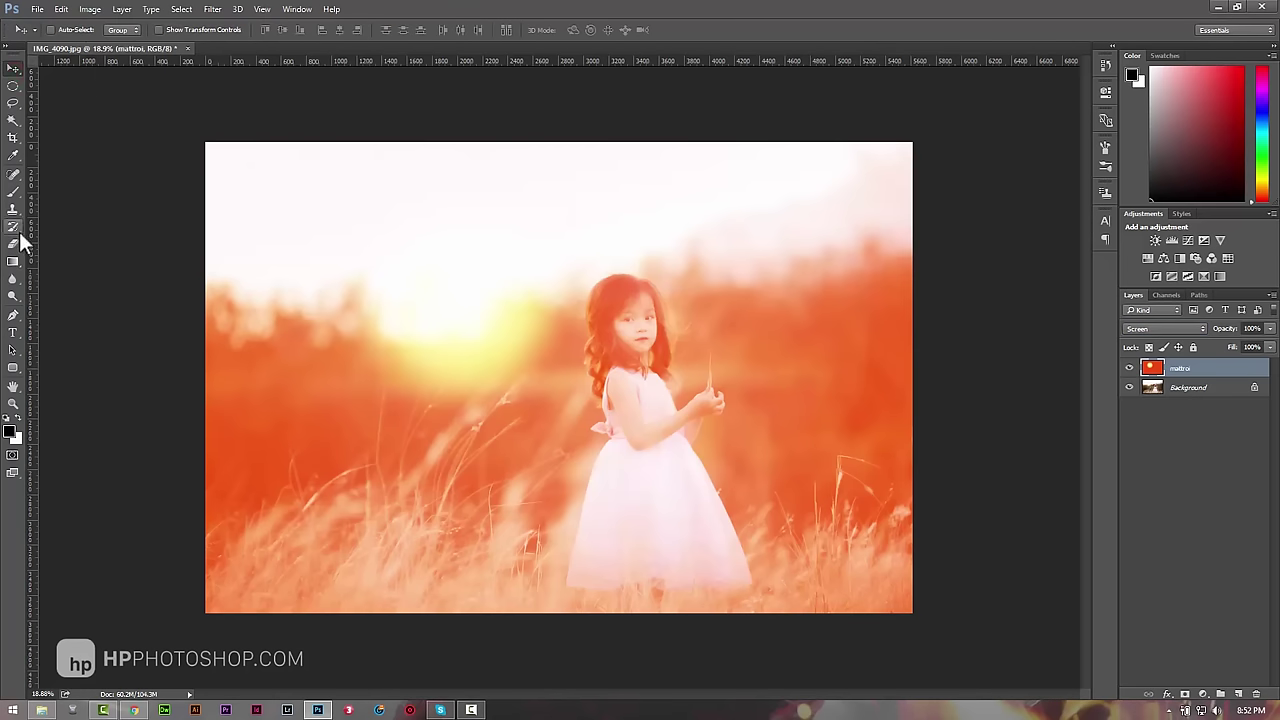
{"action": "left_click", "coordinate": [13, 261]}
{"action": "key", "text": "v"}
{"action": "mouse_move", "coordinate": [483, 293]}
{"action": "left_mouse_down"}
{"action": "mouse_move", "coordinate": [495, 356]}
{"action": "mouse_move", "coordinate": [506, 350]}
{"action": "left_mouse_up"}
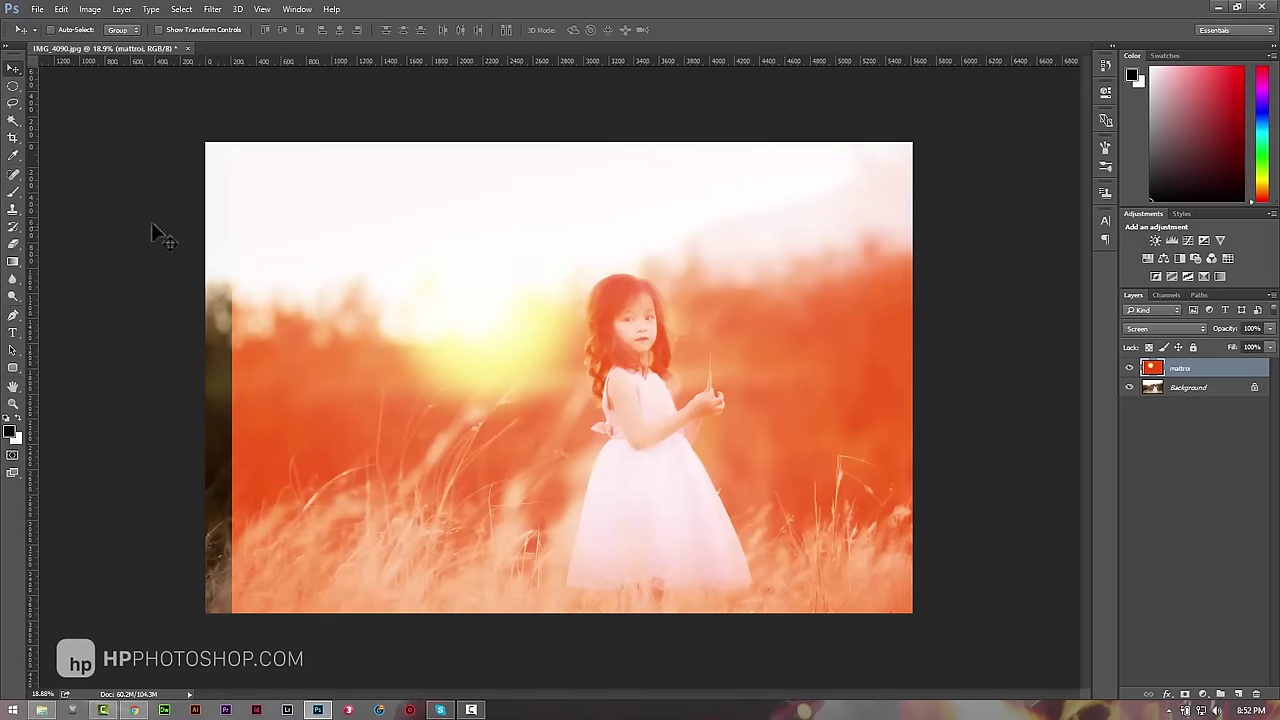
{"action": "left_click", "coordinate": [13, 86]}
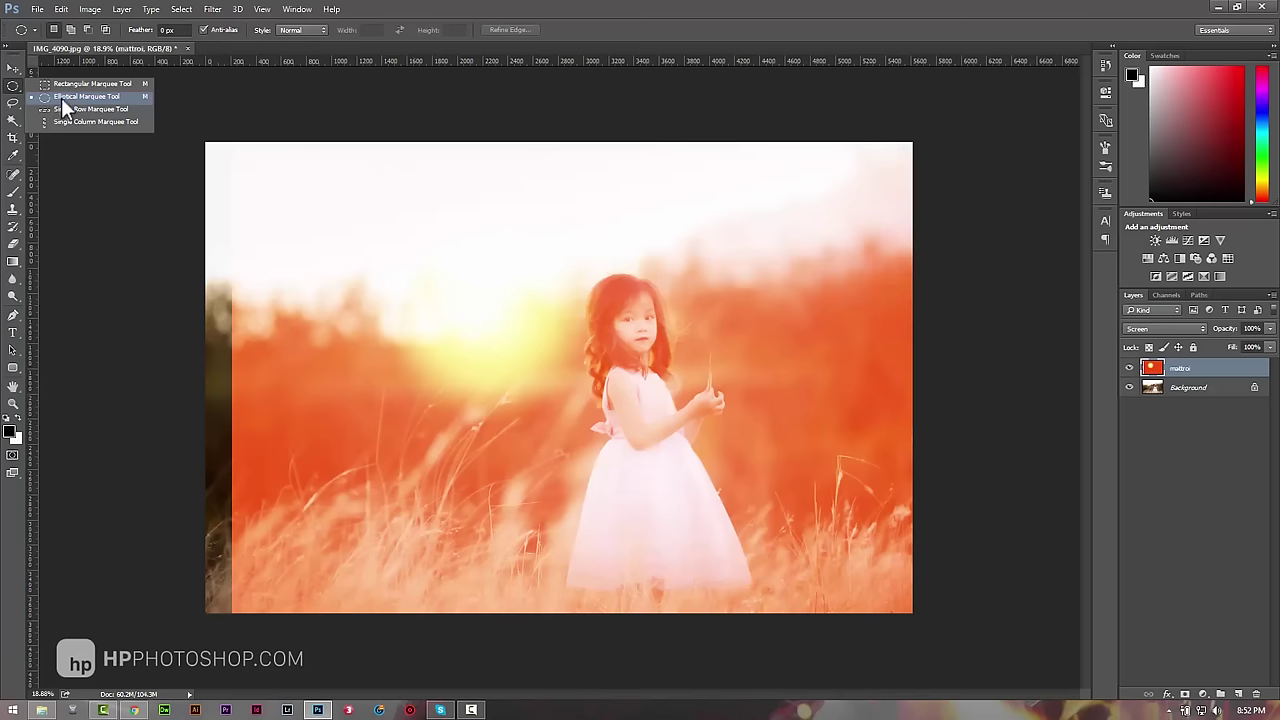
Step: Return mattroi to Normal blending and draw a centred circular selection around the sun glow
{"action": "left_click", "coordinate": [61, 98]}
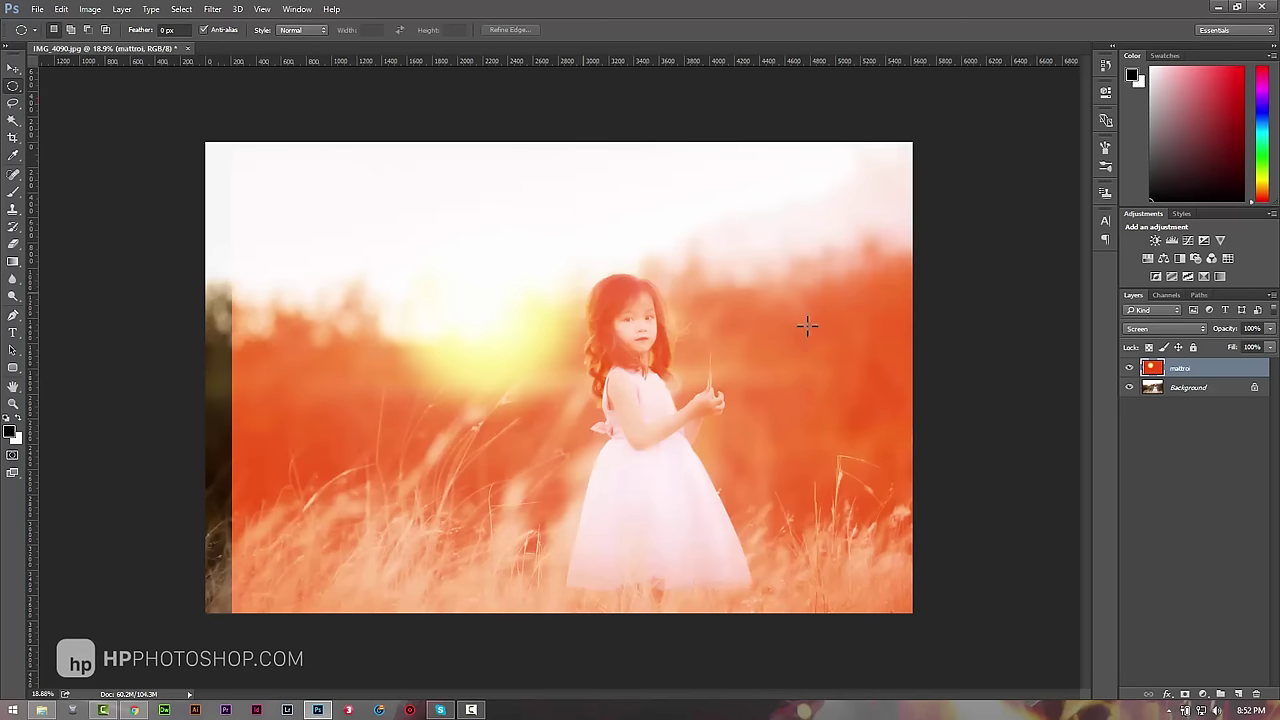
{"action": "left_click", "coordinate": [1177, 330]}
{"action": "left_click", "coordinate": [1177, 334]}
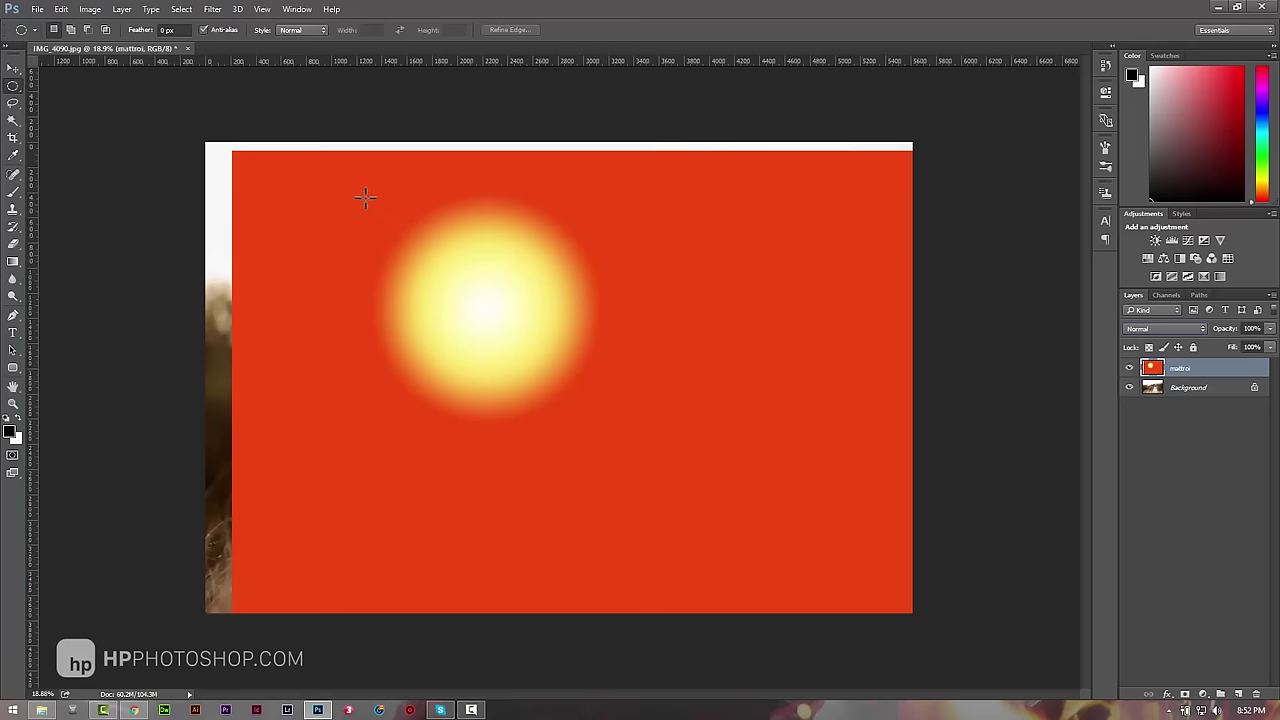
{"action": "mouse_move", "coordinate": [357, 186]}
{"action": "left_mouse_down"}
{"action": "mouse_move", "coordinate": [768, 458]}
{"action": "mouse_move", "coordinate": [627, 456]}
{"action": "left_mouse_up"}
{"action": "left_click_drag", "start_coordinate": [494, 339], "coordinate": [477, 321]}
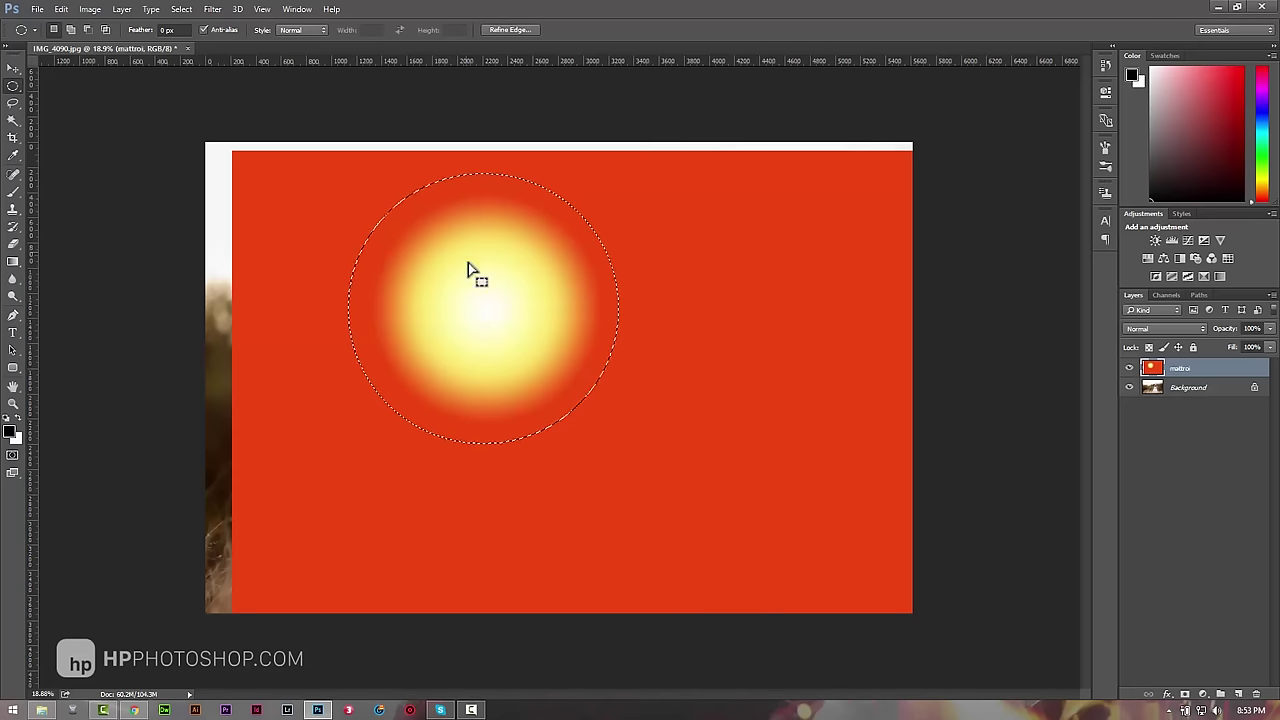
{"action": "left_click_drag", "start_coordinate": [487, 301], "coordinate": [500, 282]}
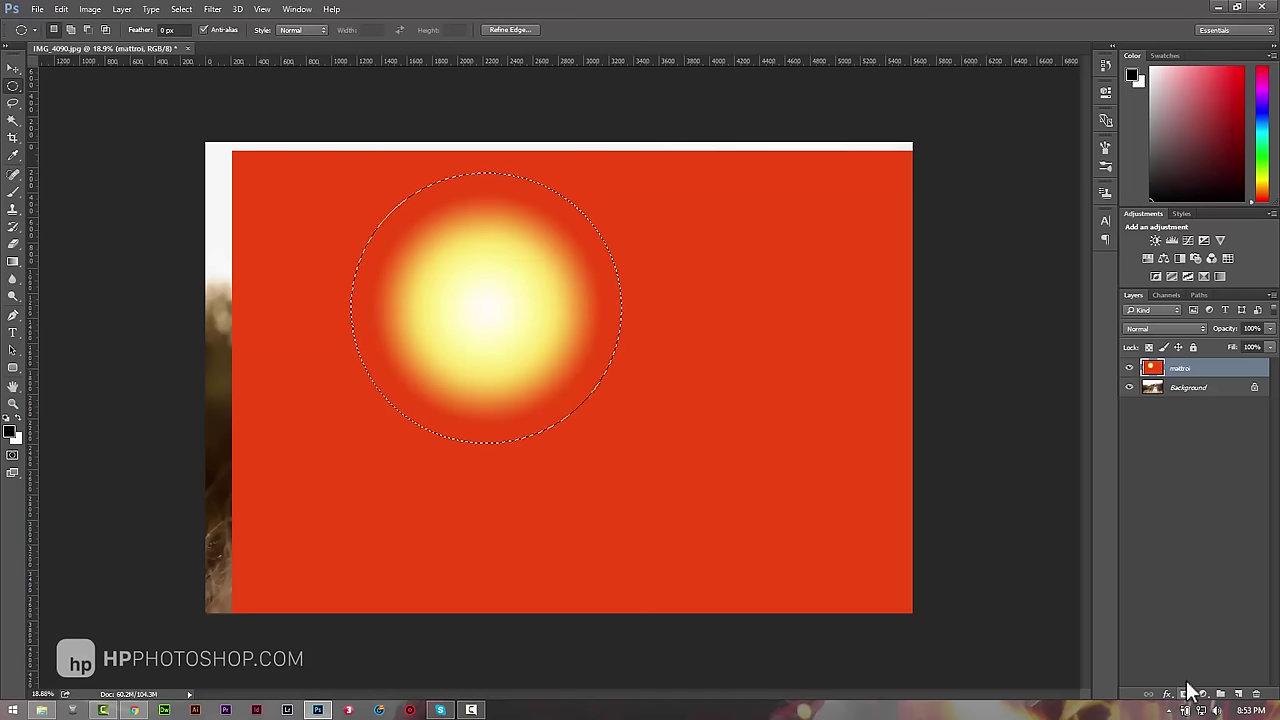
Step: Add a layer mask to mattroi and feather its edge in the mask Properties
{"action": "left_click", "coordinate": [1186, 695]}
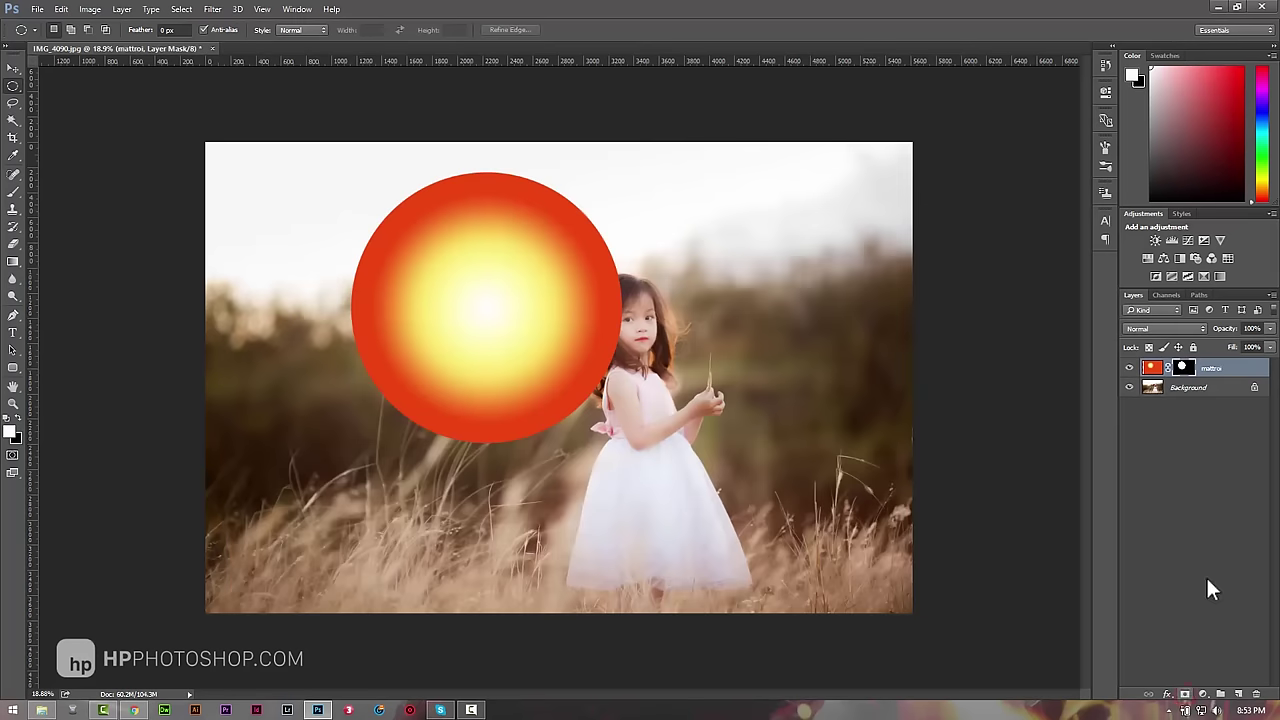
{"action": "left_click", "coordinate": [1150, 369]}
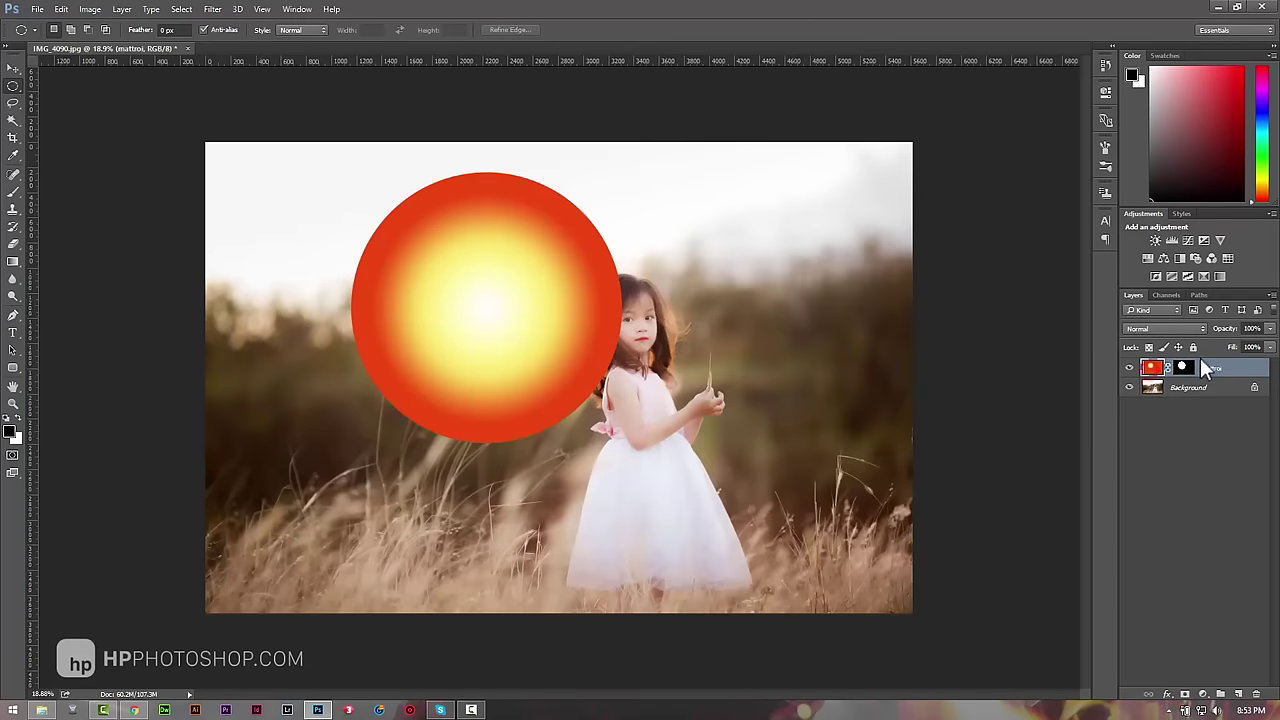
{"action": "left_click", "coordinate": [1150, 325]}
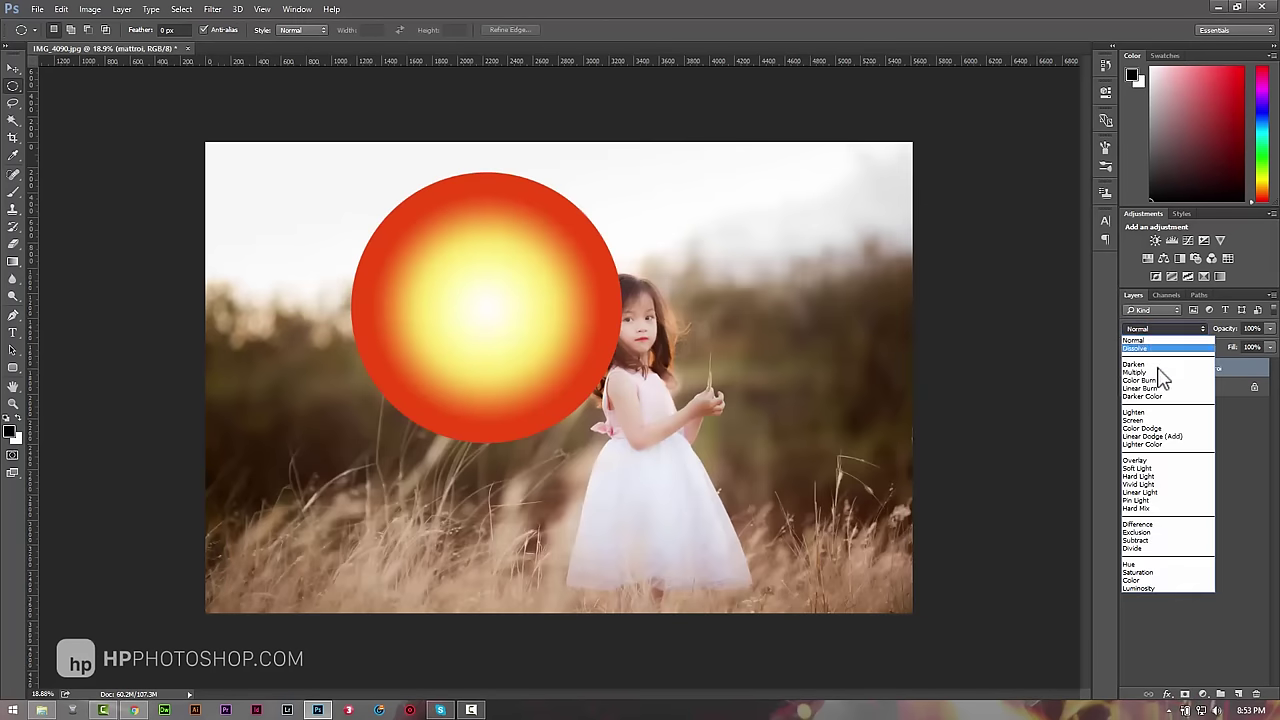
{"action": "key", "text": "Escape"}
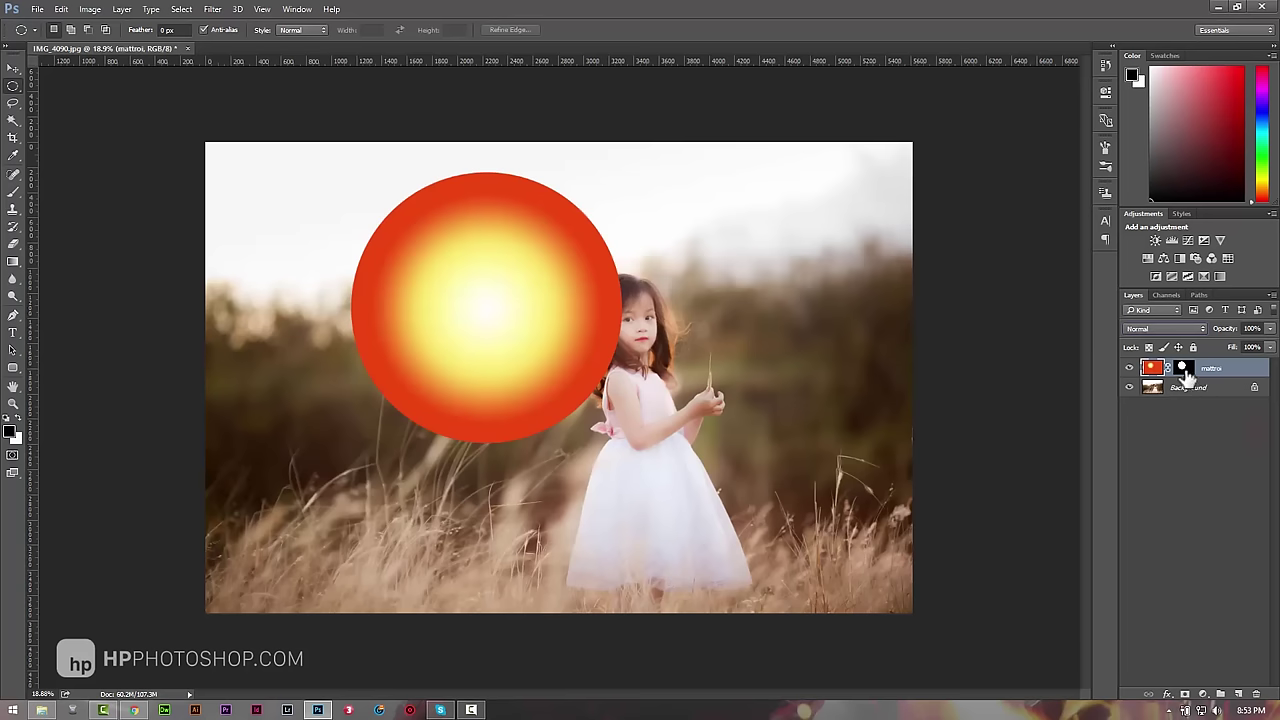
{"action": "double_click", "coordinate": [1183, 369]}
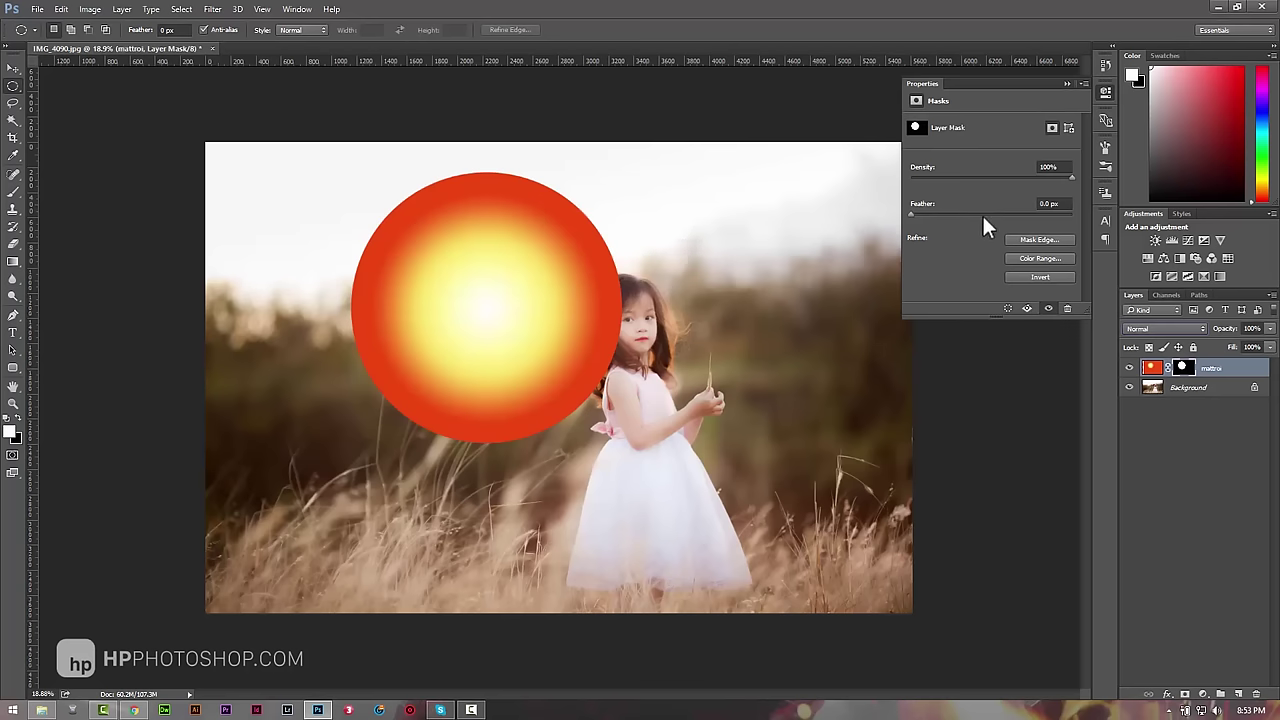
{"action": "left_click_drag", "start_coordinate": [911, 217], "coordinate": [1003, 215]}
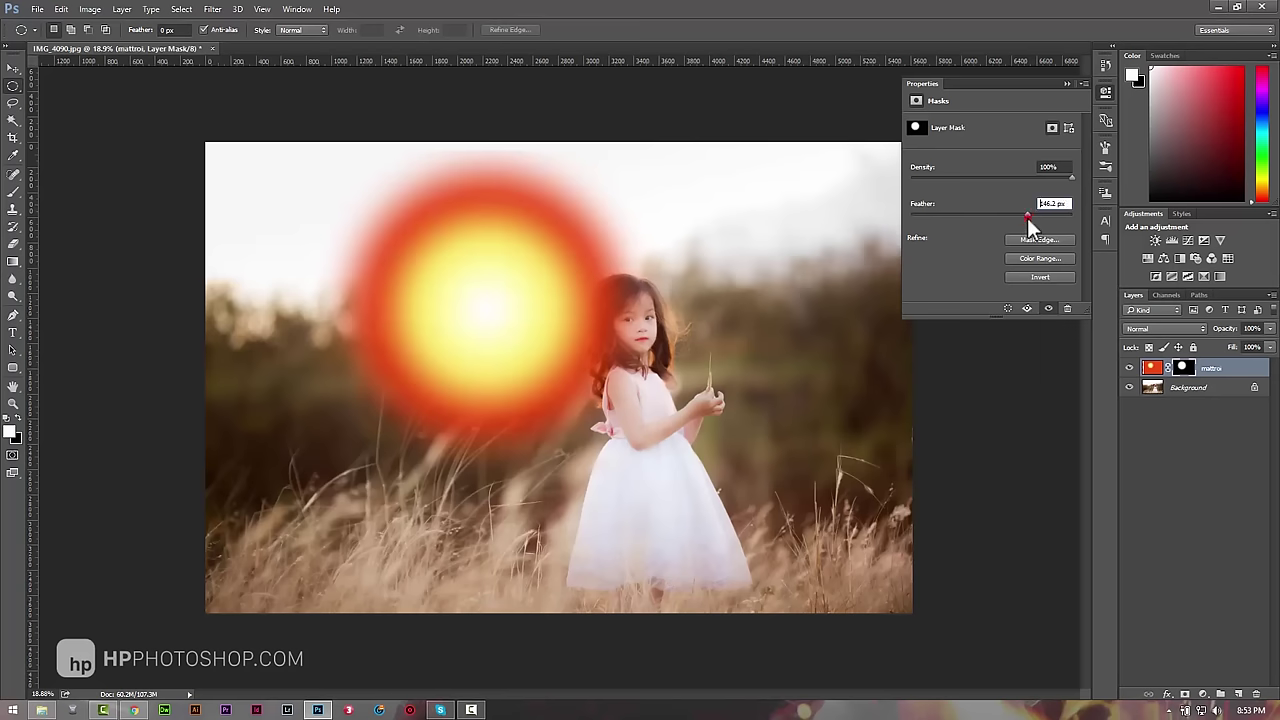
{"action": "left_click", "coordinate": [1067, 83]}
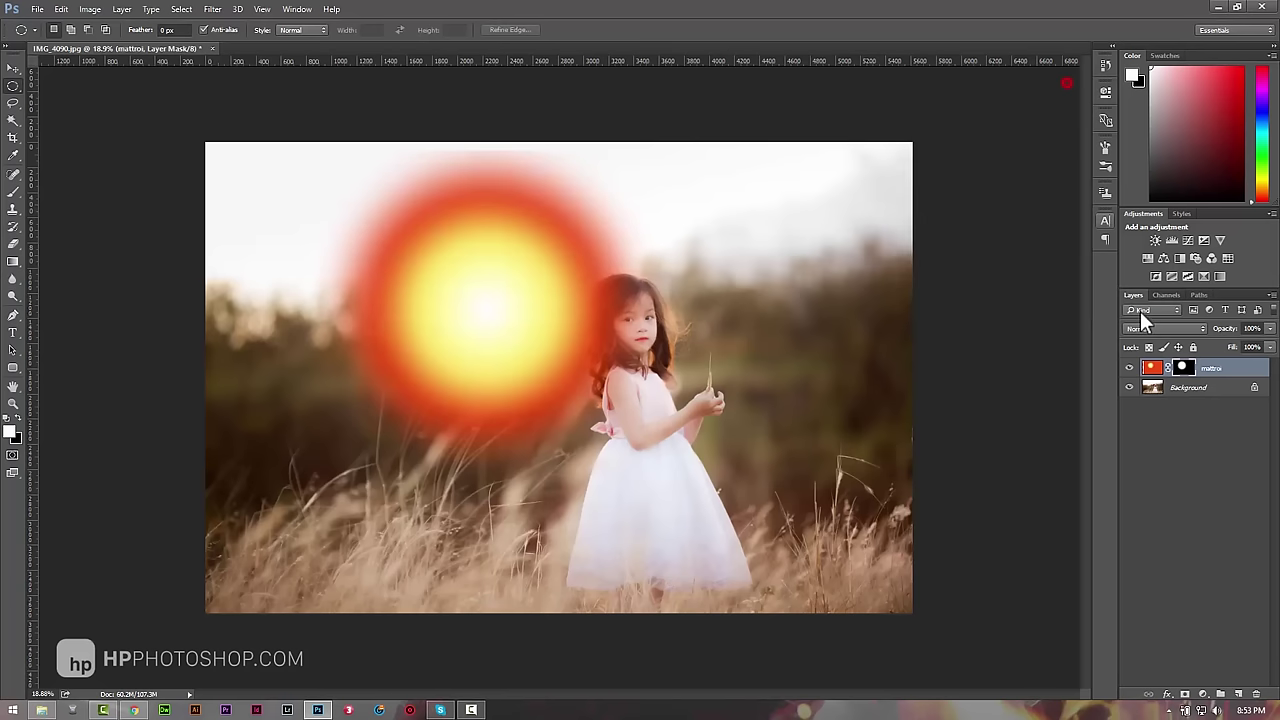
Step: Blend mattroi in Screen mode and raise the mask feather to 169.1 px
{"action": "left_click", "coordinate": [1145, 328]}
{"action": "left_click", "coordinate": [1160, 428]}
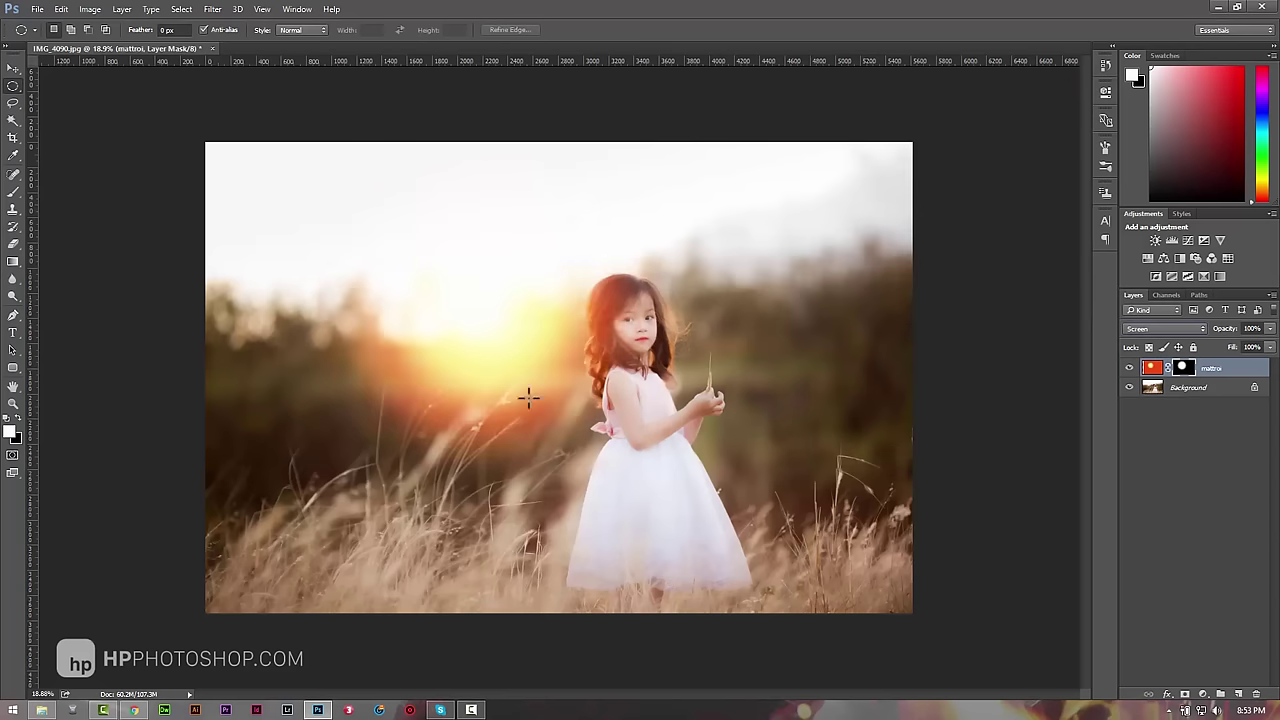
{"action": "double_click", "coordinate": [1183, 368]}
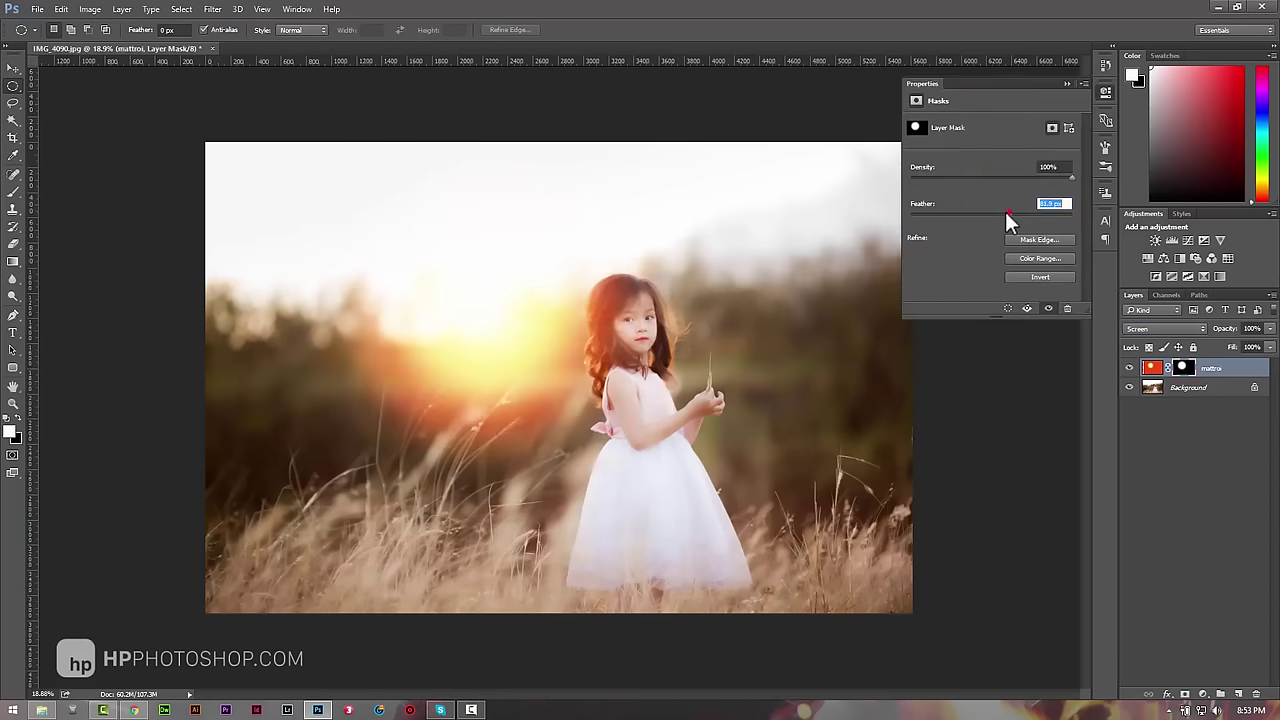
{"action": "mouse_move", "coordinate": [1005, 212]}
{"action": "left_mouse_down"}
{"action": "mouse_move", "coordinate": [968, 215]}
{"action": "mouse_move", "coordinate": [1030, 218]}
{"action": "left_mouse_up"}
Step: Feather the circular selection by 100 px, try a mask, then undo it
{"action": "left_click", "coordinate": [1068, 82]}
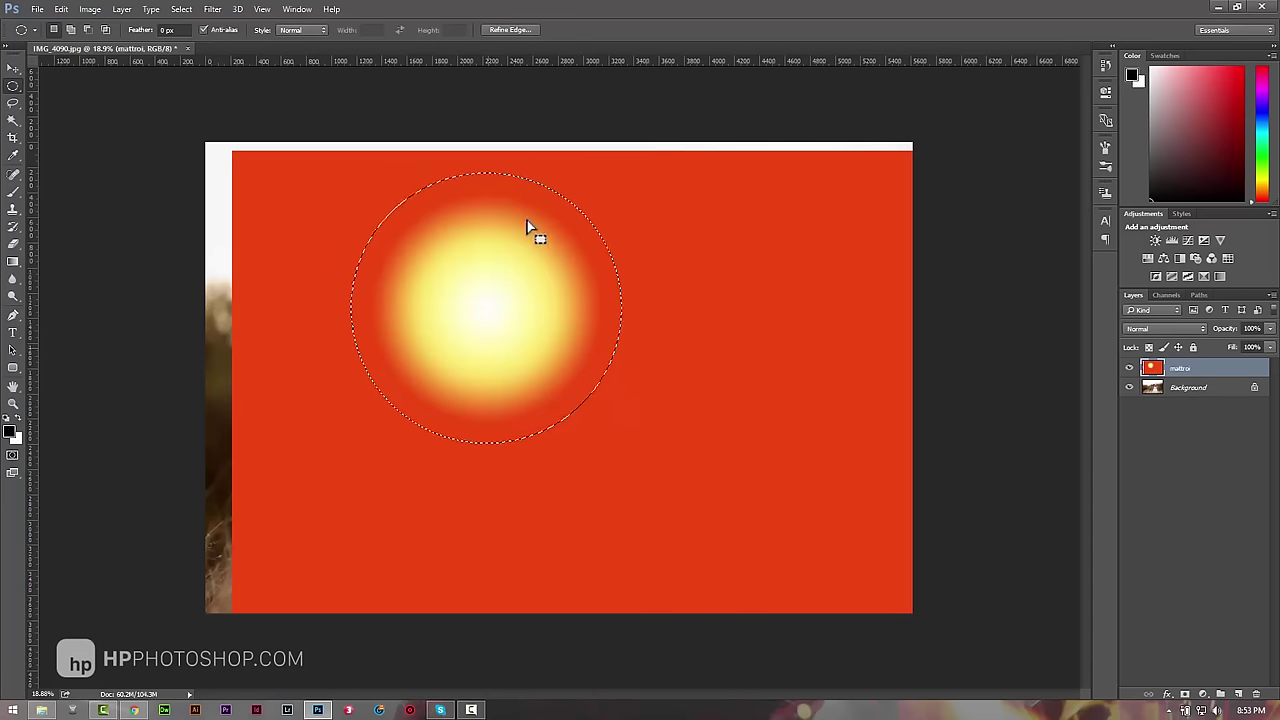
{"action": "right_click", "coordinate": [491, 268]}
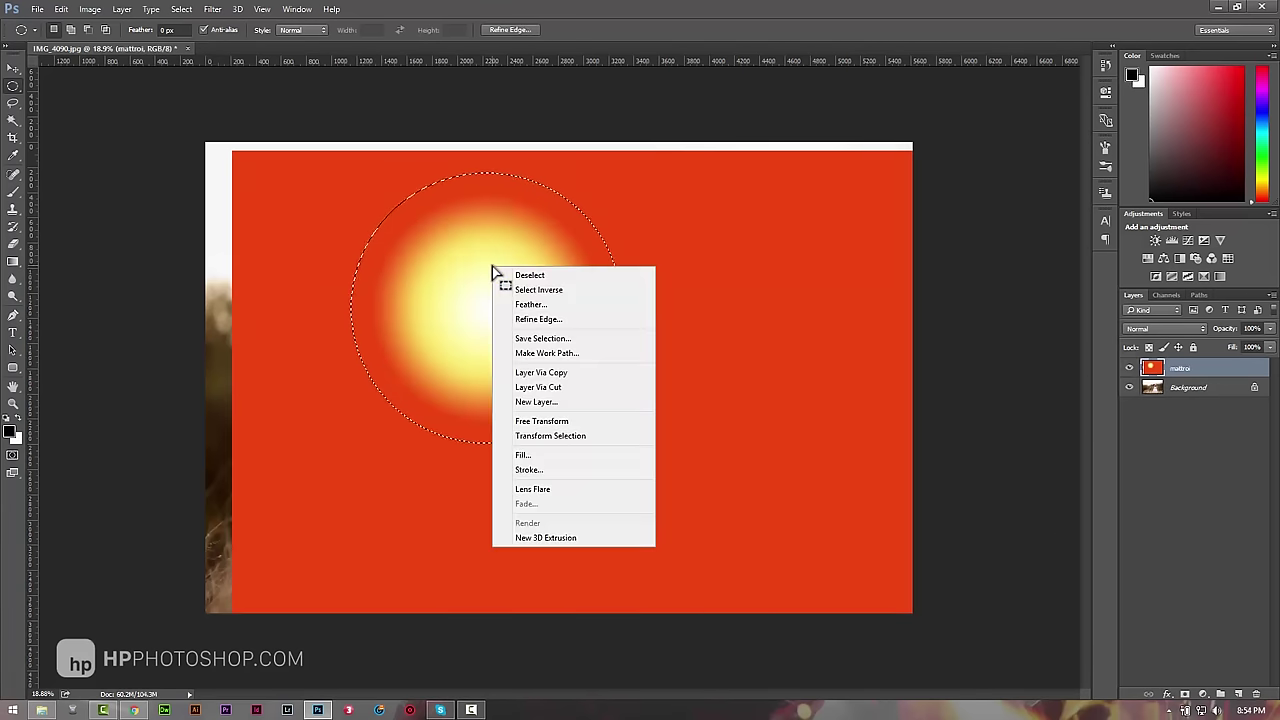
{"action": "left_click", "coordinate": [559, 305]}
{"action": "left_click_drag", "start_coordinate": [640, 214], "coordinate": [790, 244]}
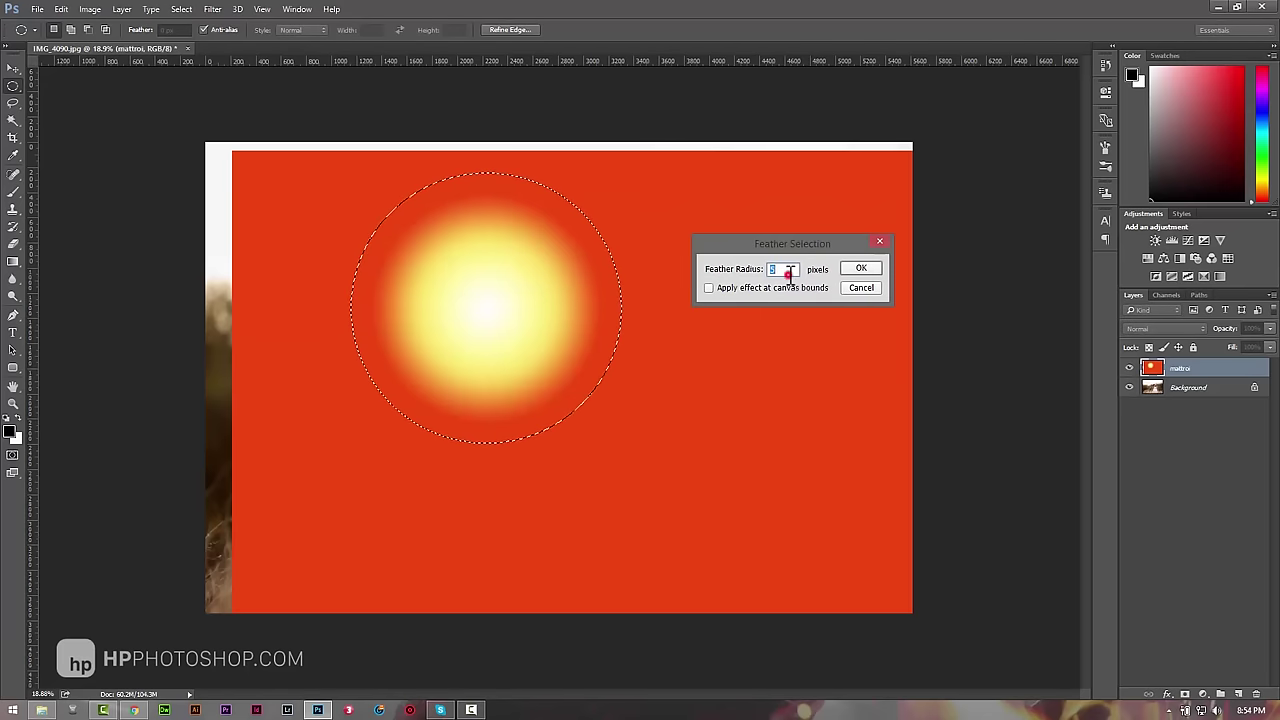
{"action": "left_click", "coordinate": [787, 270]}
{"action": "type", "text": "100"}
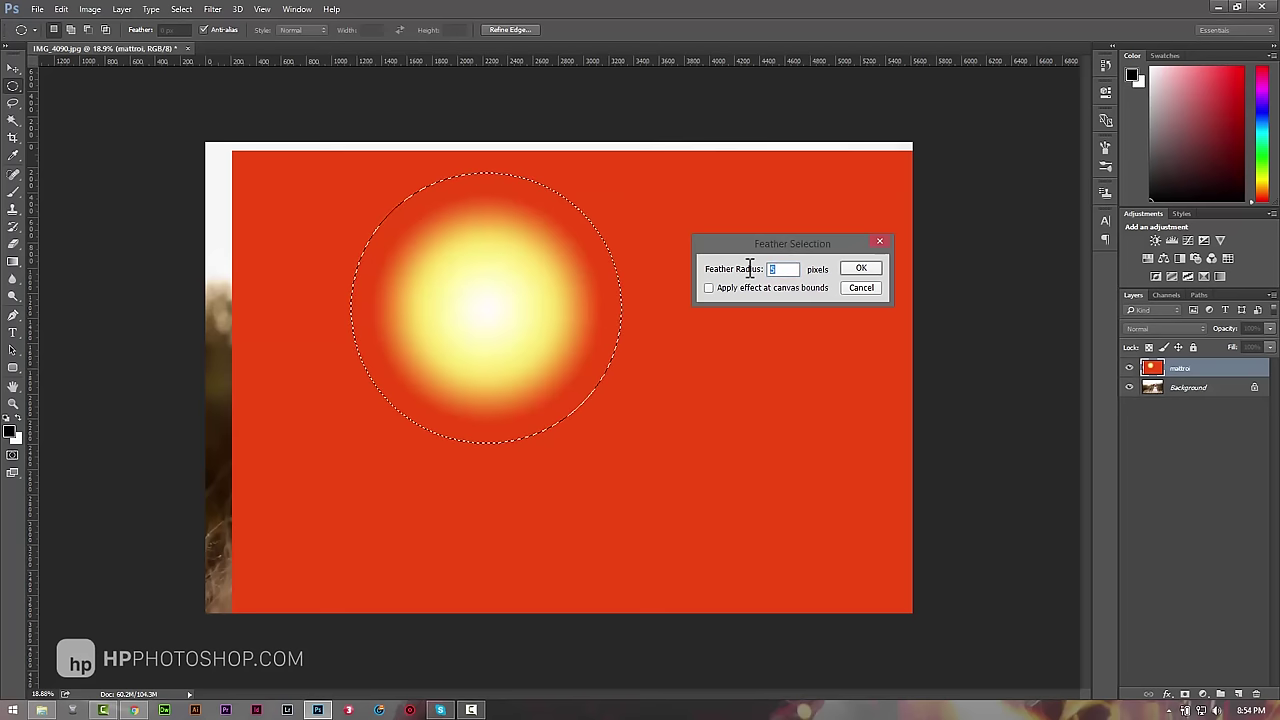
{"action": "key", "text": "Return"}
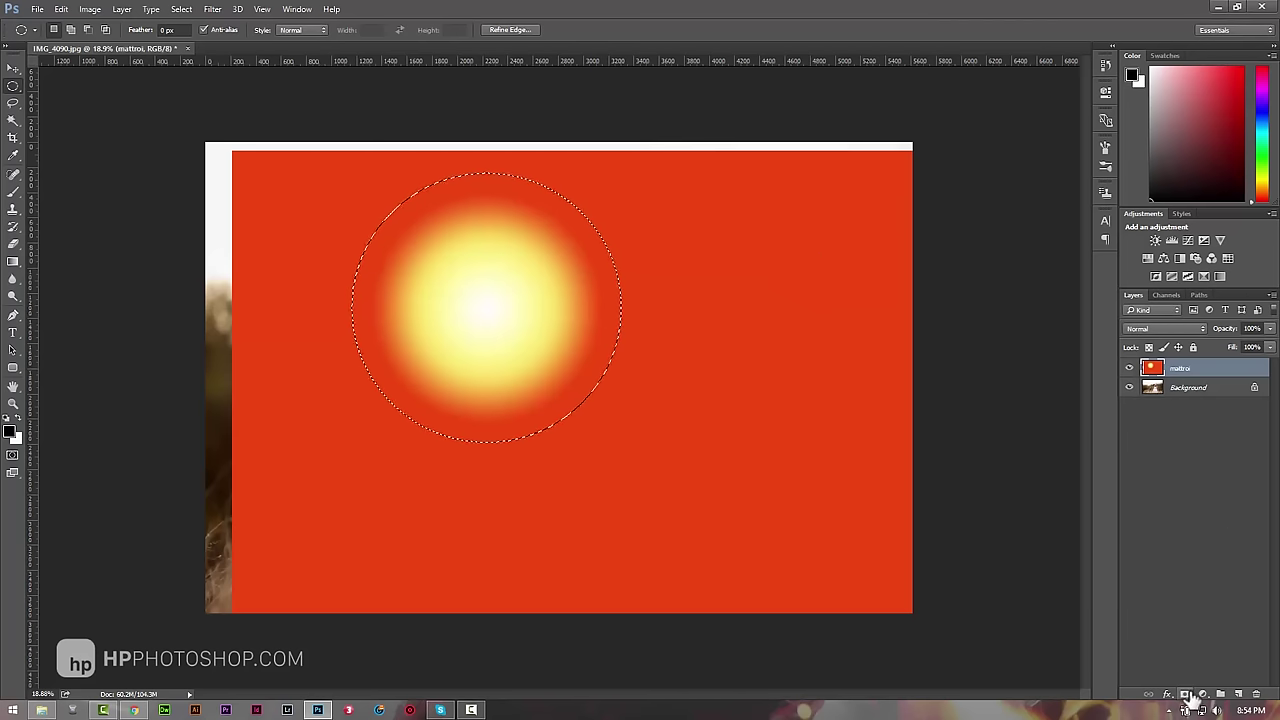
{"action": "left_click", "coordinate": [1202, 694]}
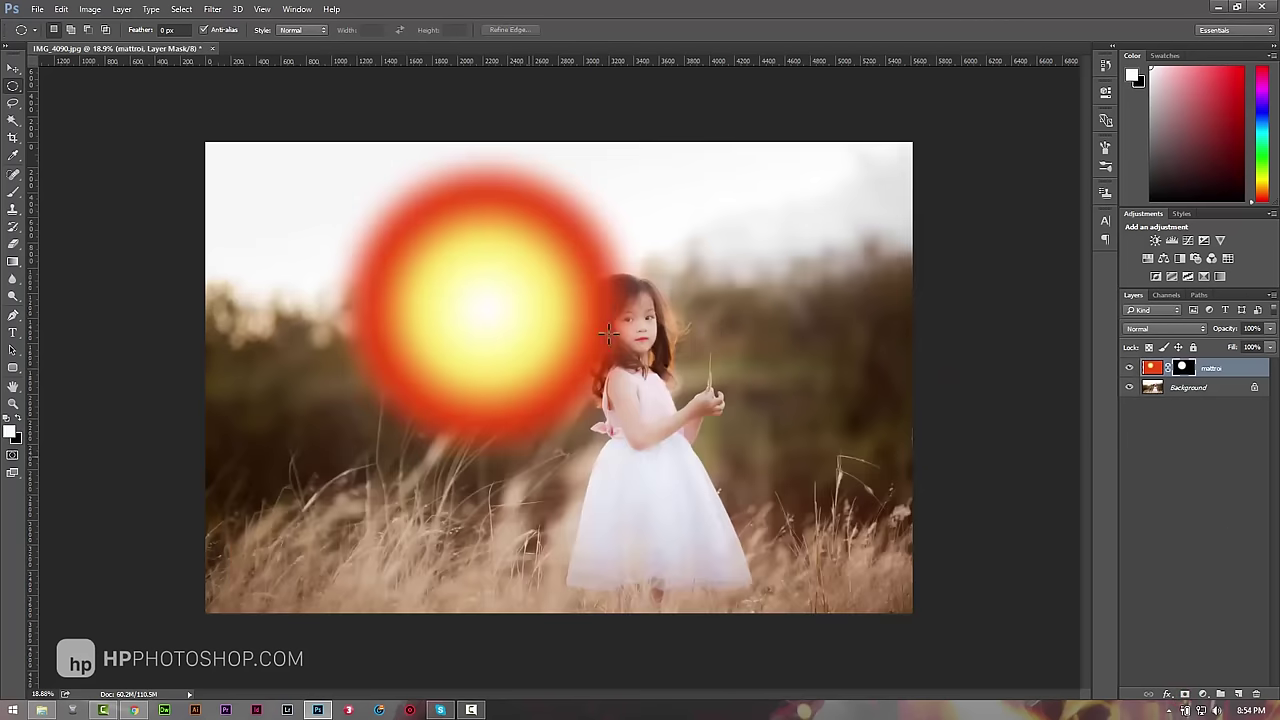
{"action": "left_click", "coordinate": [166, 29]}
{"action": "key", "text": "ctrl+z"}
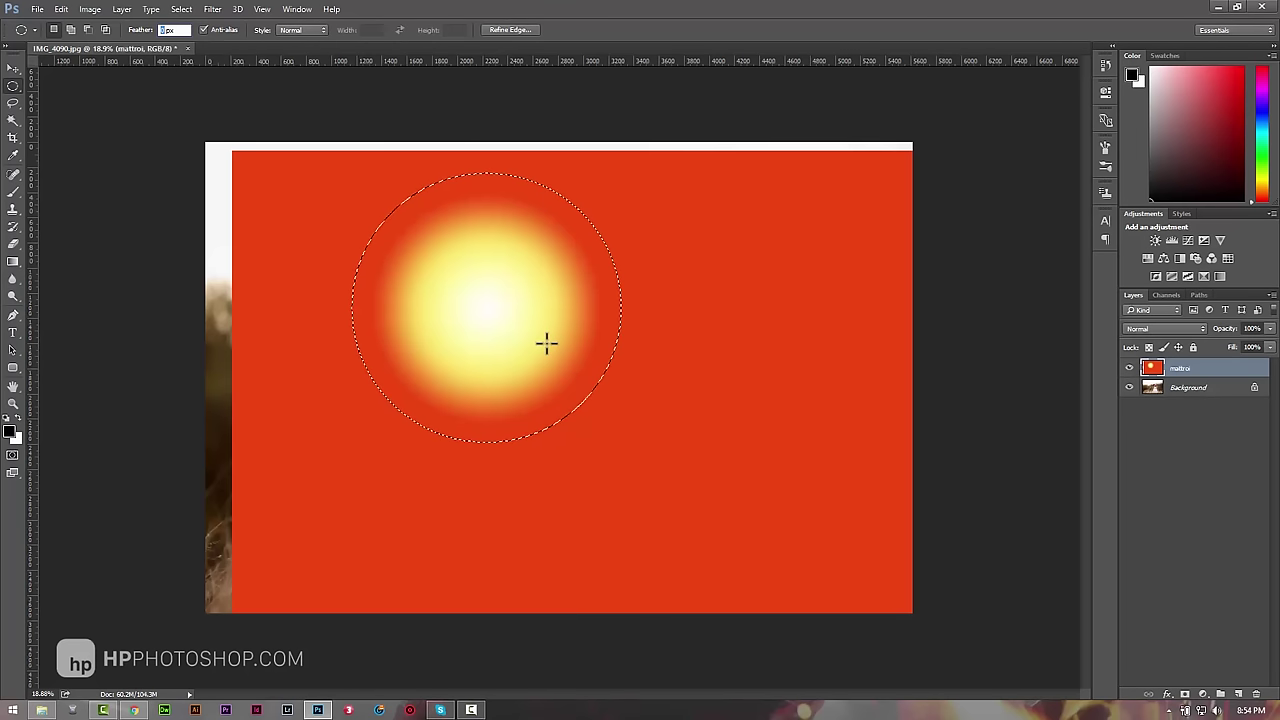
Step: Re-feather the circle, mask mattroi with it, and set Screen blending
{"action": "right_click", "coordinate": [537, 277]}
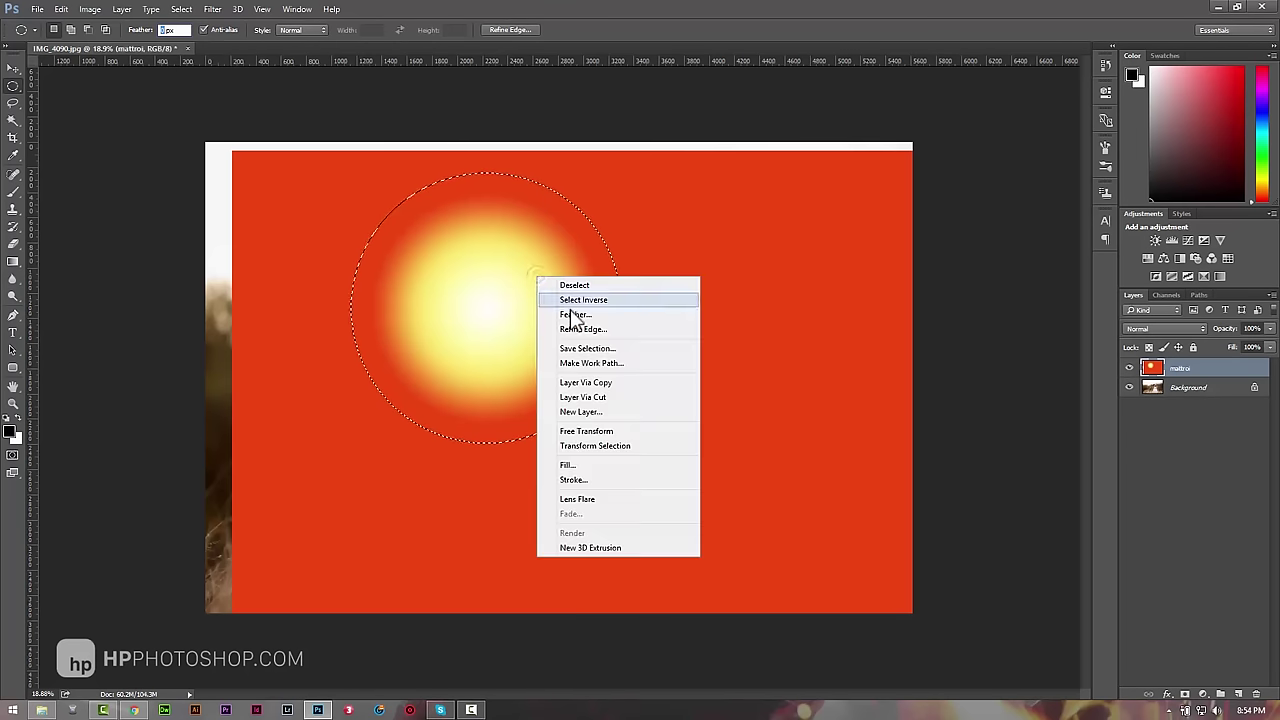
{"action": "left_click", "coordinate": [575, 314]}
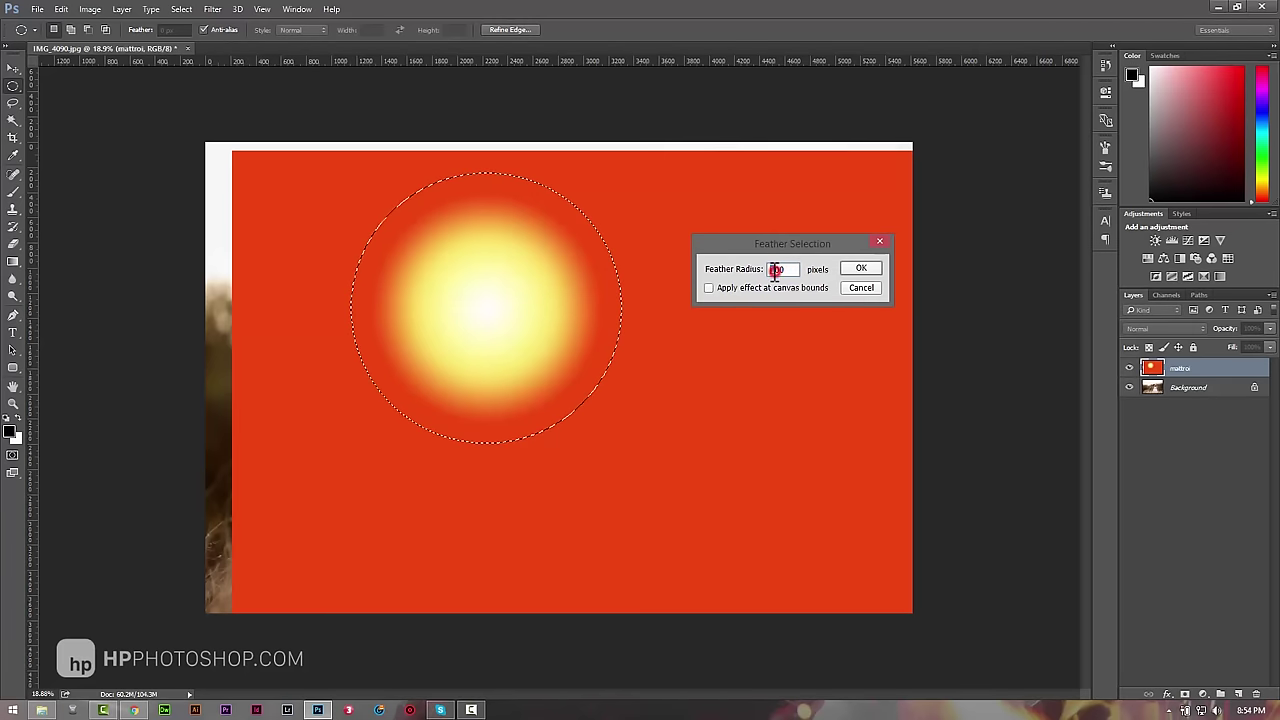
{"action": "left_click", "coordinate": [860, 267]}
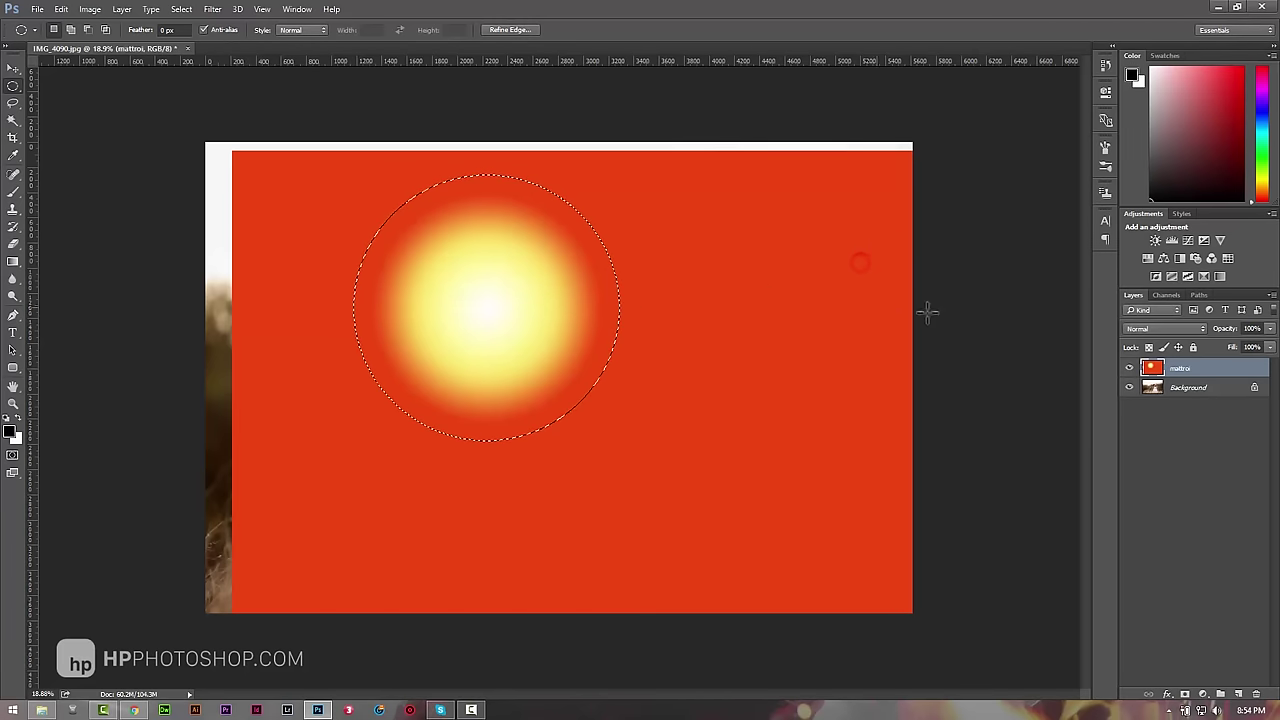
{"action": "left_click", "coordinate": [1185, 693]}
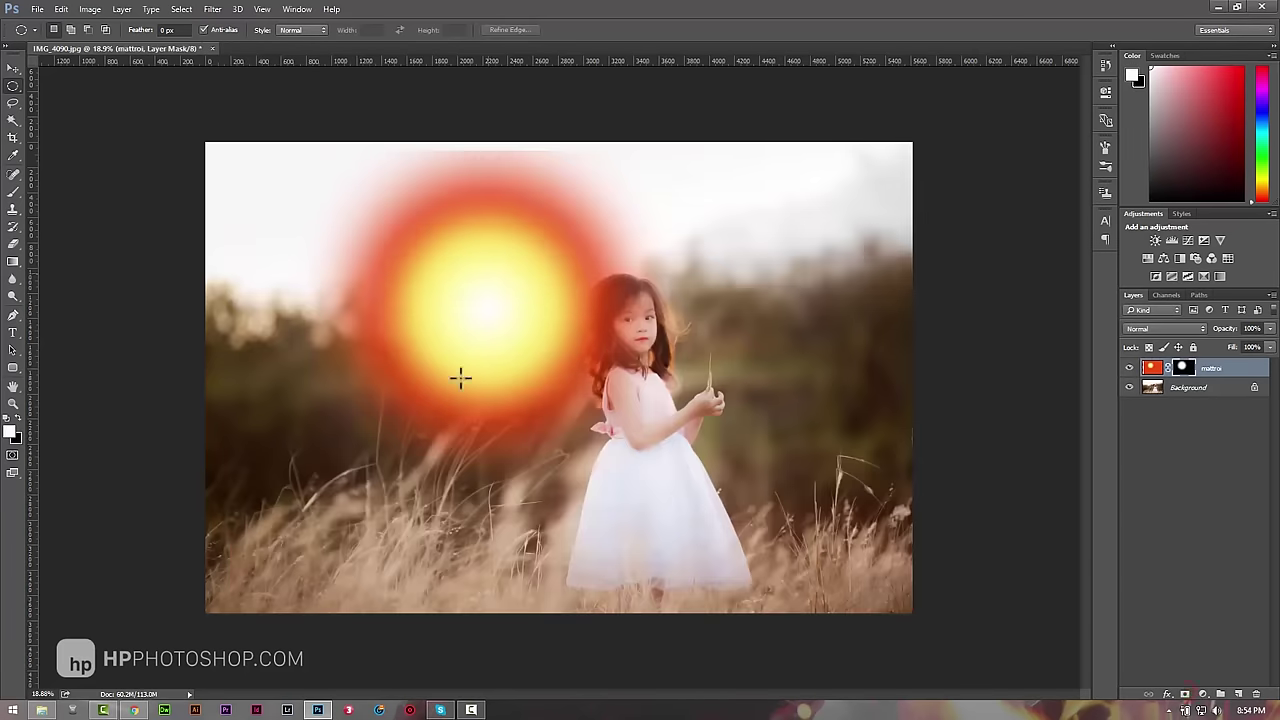
{"action": "left_click", "coordinate": [1147, 326]}
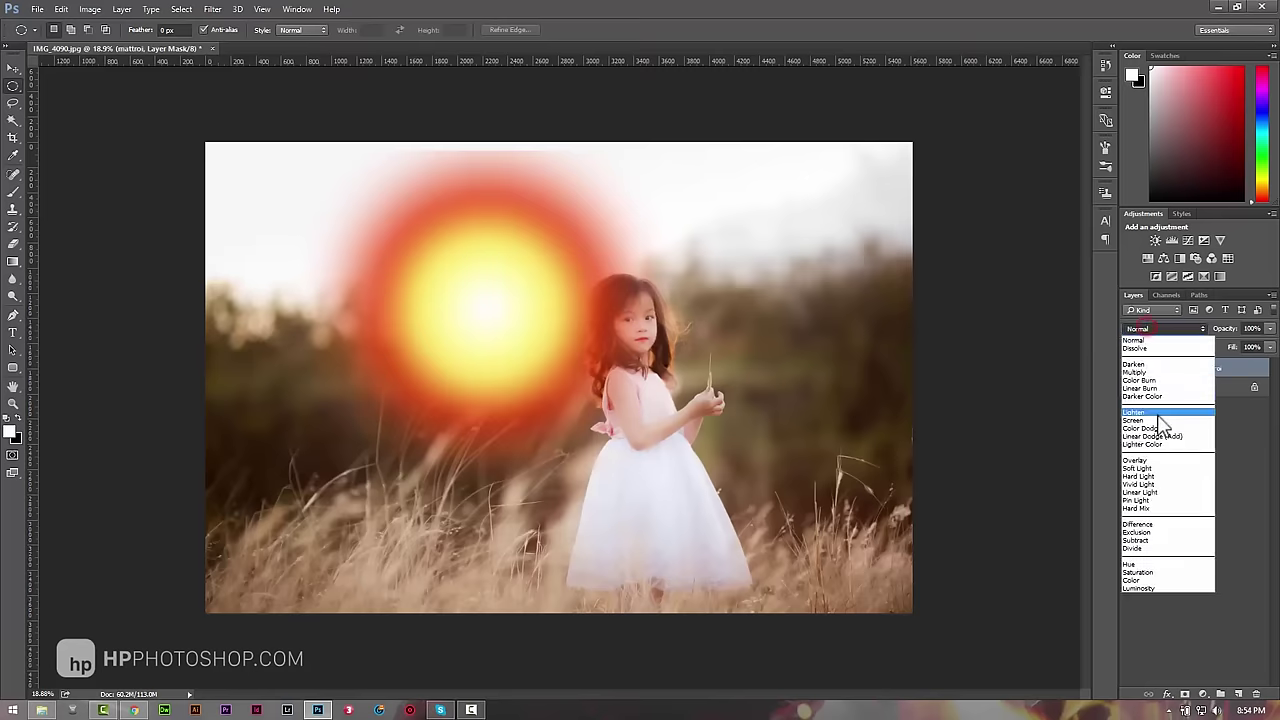
{"action": "left_click", "coordinate": [1160, 422]}
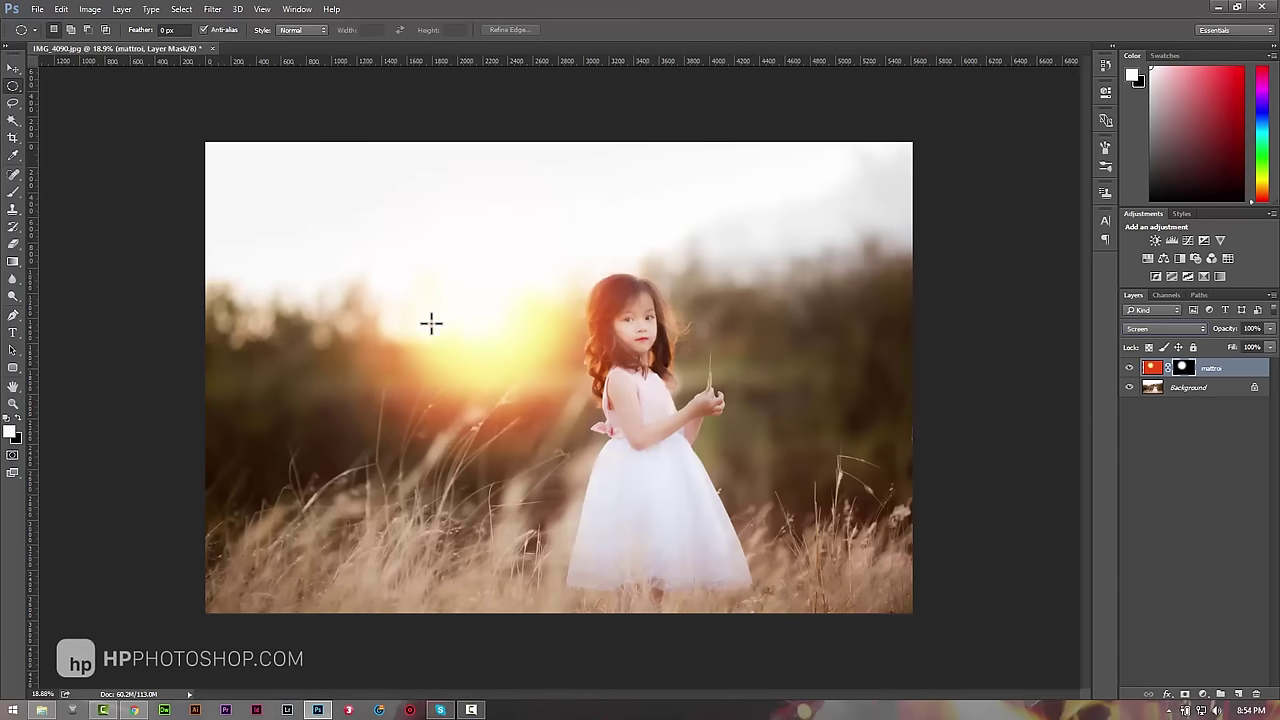
{"action": "double_click", "coordinate": [1184, 370]}
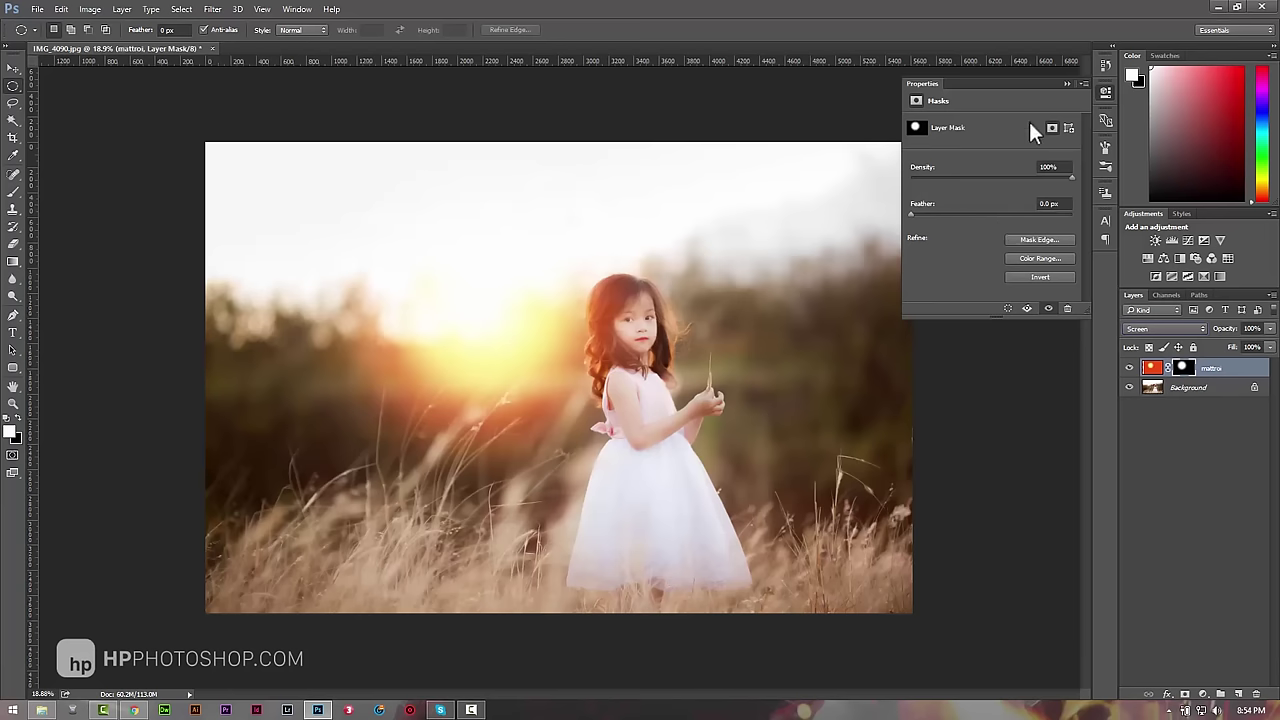
Step: Undo back to the unmasked mattroi layer and add a fresh layer mask
{"action": "left_click", "coordinate": [1067, 83]}
{"action": "key", "text": "ctrl+alt+z"}
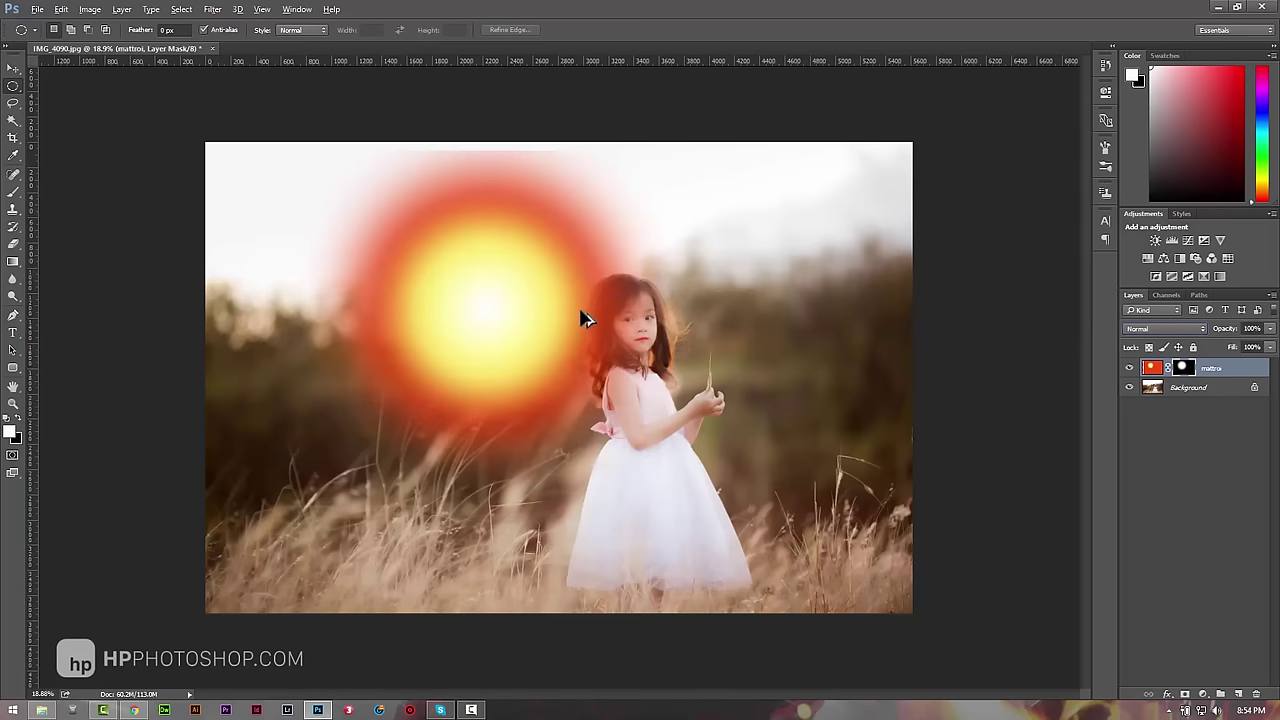
{"action": "key", "text": "ctrl+alt+z"}
{"action": "key", "text": "ctrl+alt+z"}
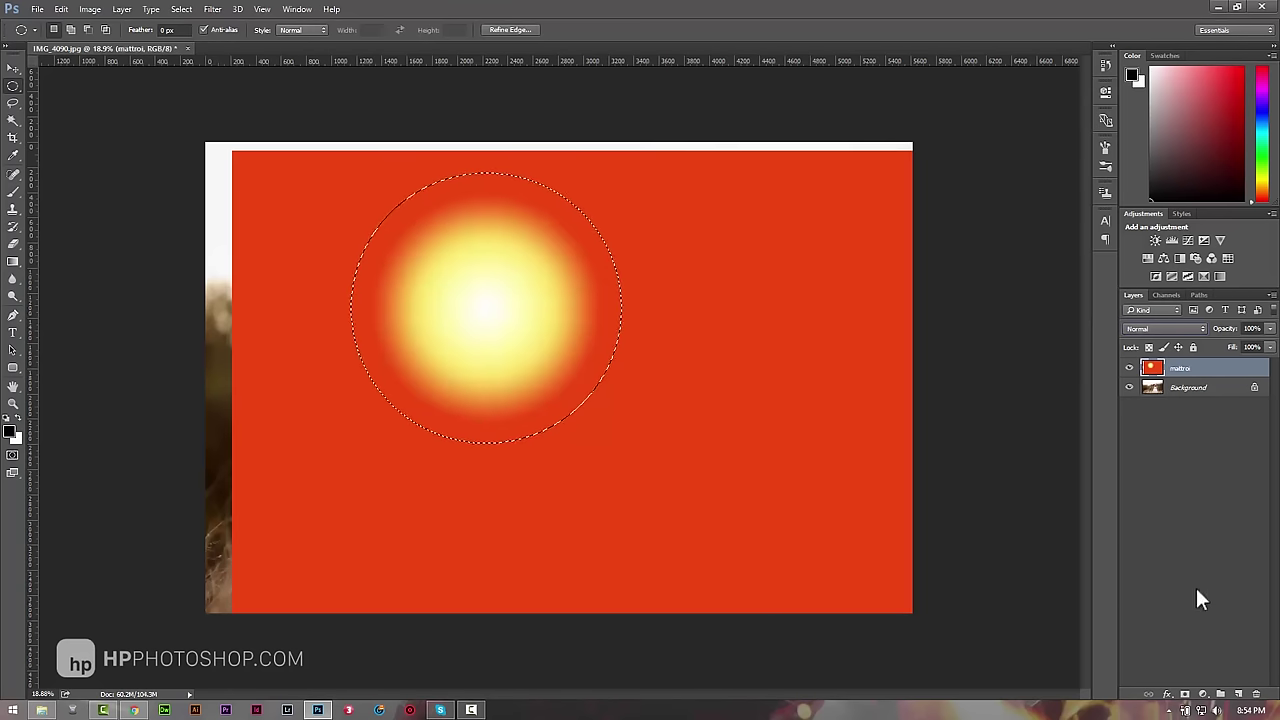
{"action": "left_click", "coordinate": [1186, 695]}
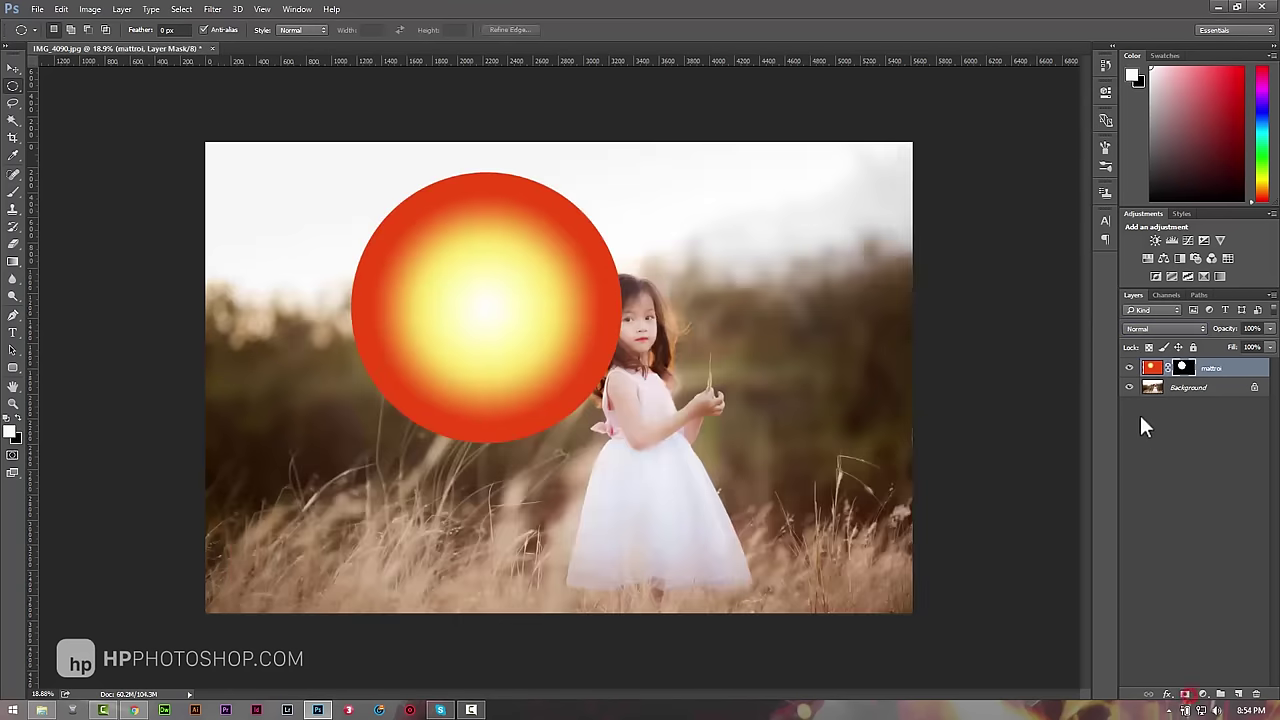
Step: Feather the mattroi mask to 185.2 px and blend the layer in Screen mode
{"action": "double_click", "coordinate": [1183, 368]}
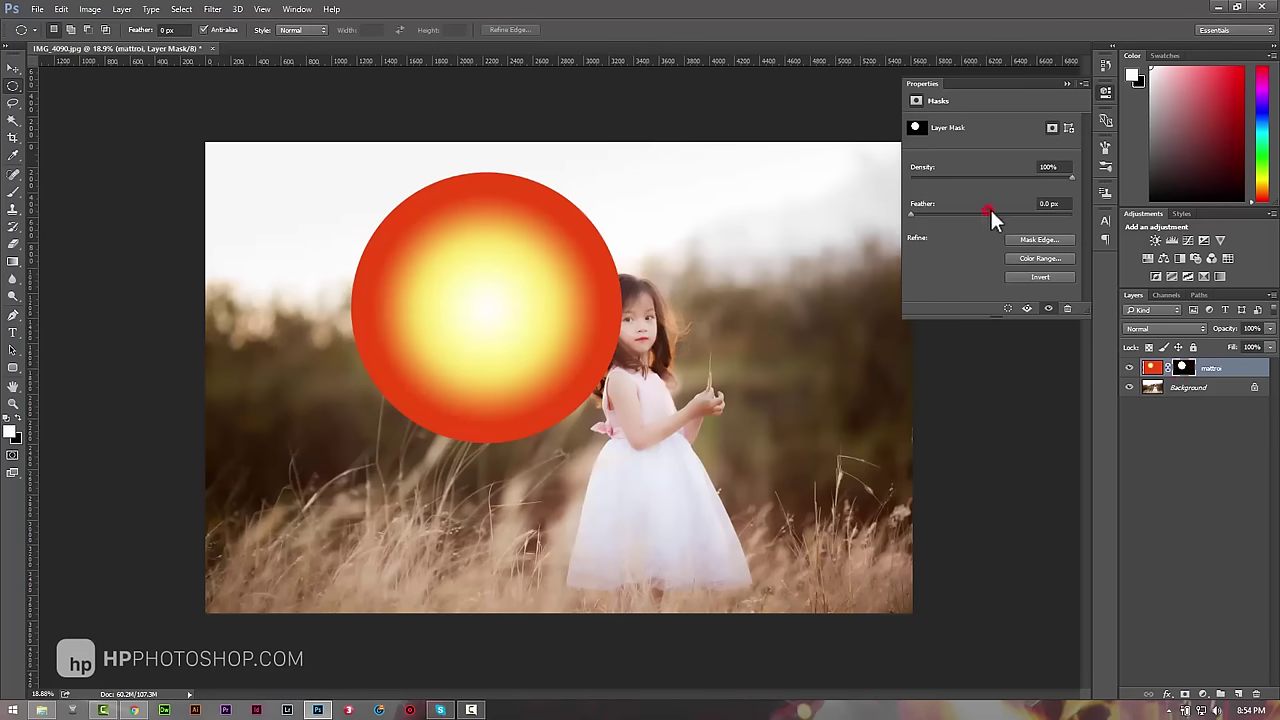
{"action": "left_click_drag", "start_coordinate": [990, 209], "coordinate": [1034, 214]}
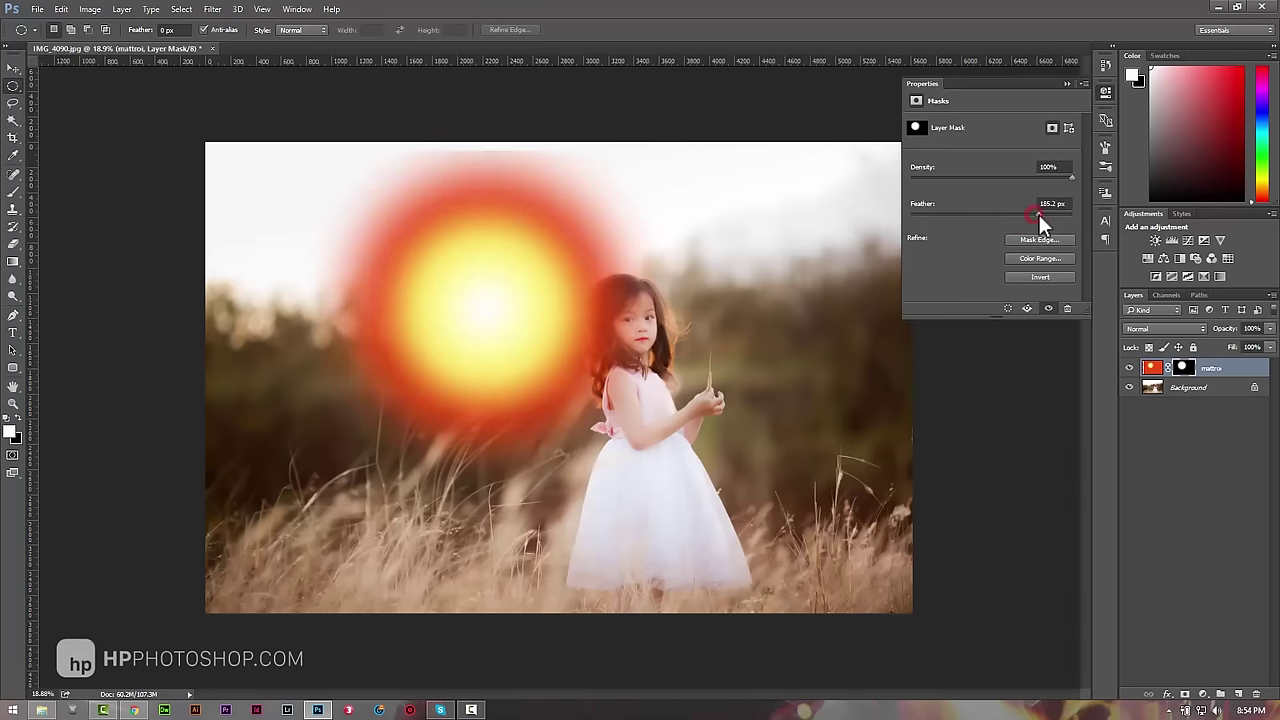
{"action": "left_click", "coordinate": [1165, 328]}
{"action": "left_click", "coordinate": [1157, 408]}
{"action": "left_click", "coordinate": [1066, 85]}
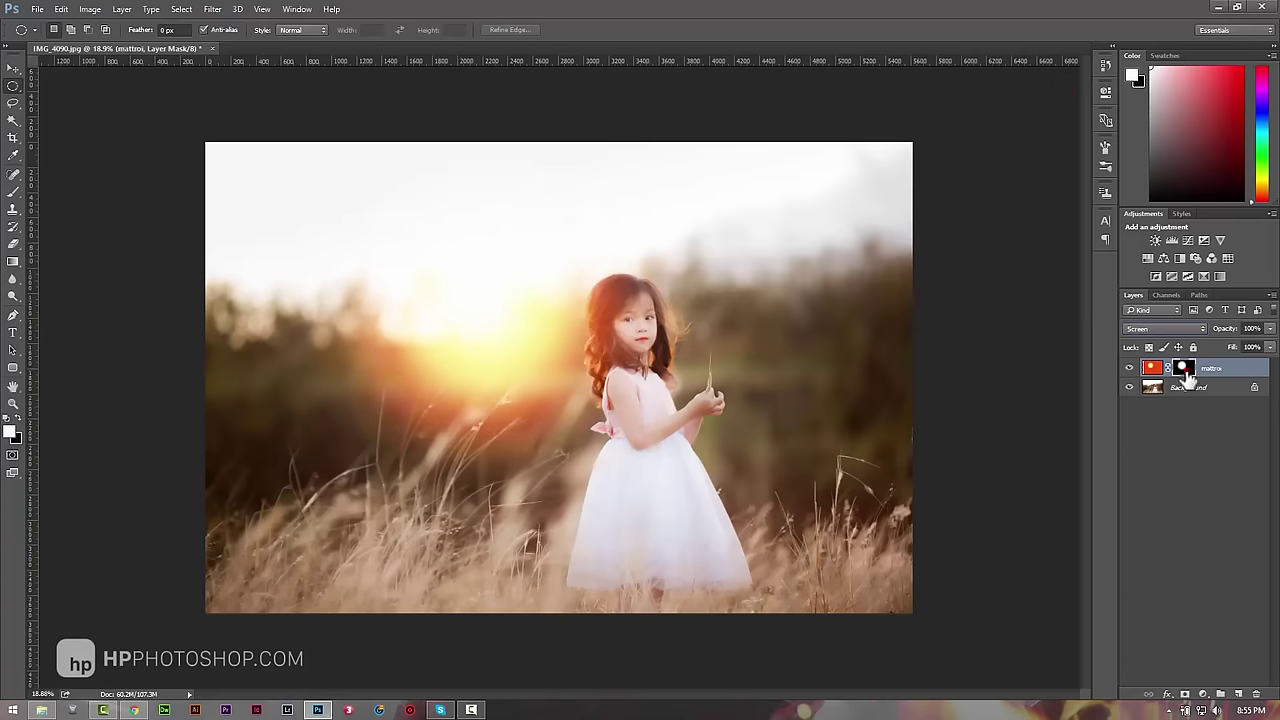
{"action": "left_click", "coordinate": [13, 191]}
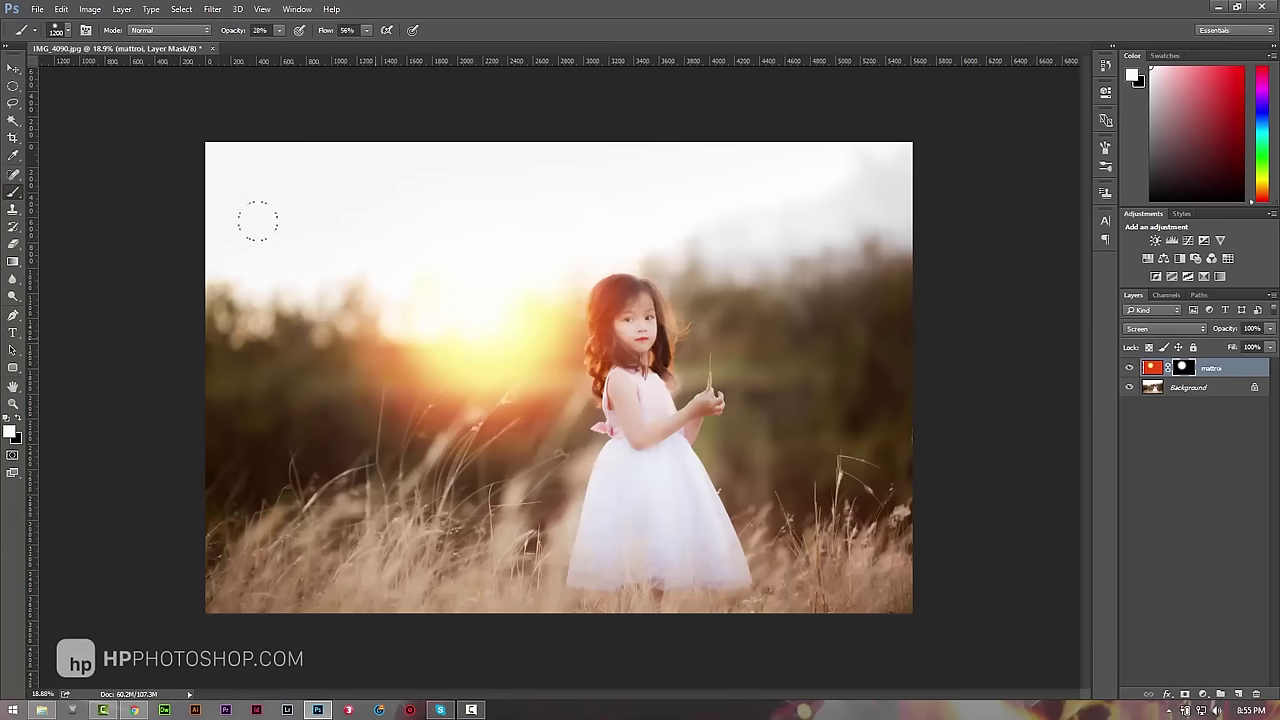
Step: Make the brush slightly smaller, with 45% opacity and 41% flow
{"action": "right_click", "coordinate": [368, 284]}
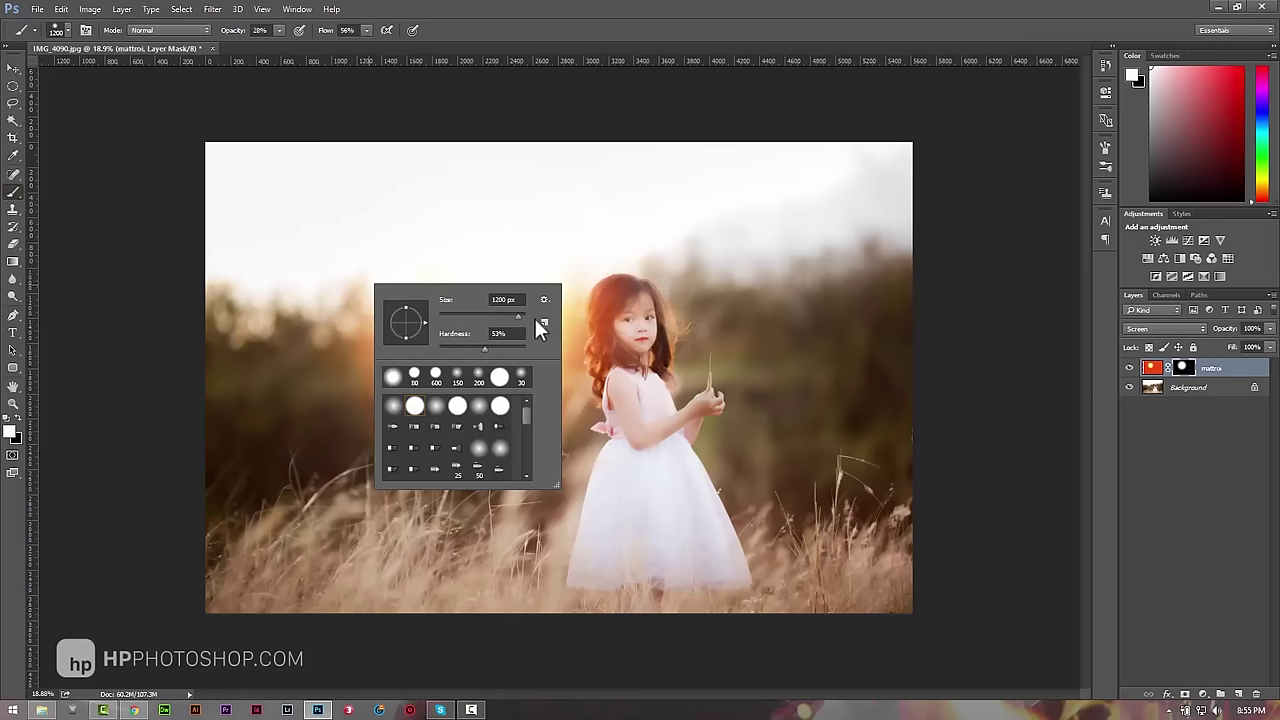
{"action": "left_click", "coordinate": [714, 10]}
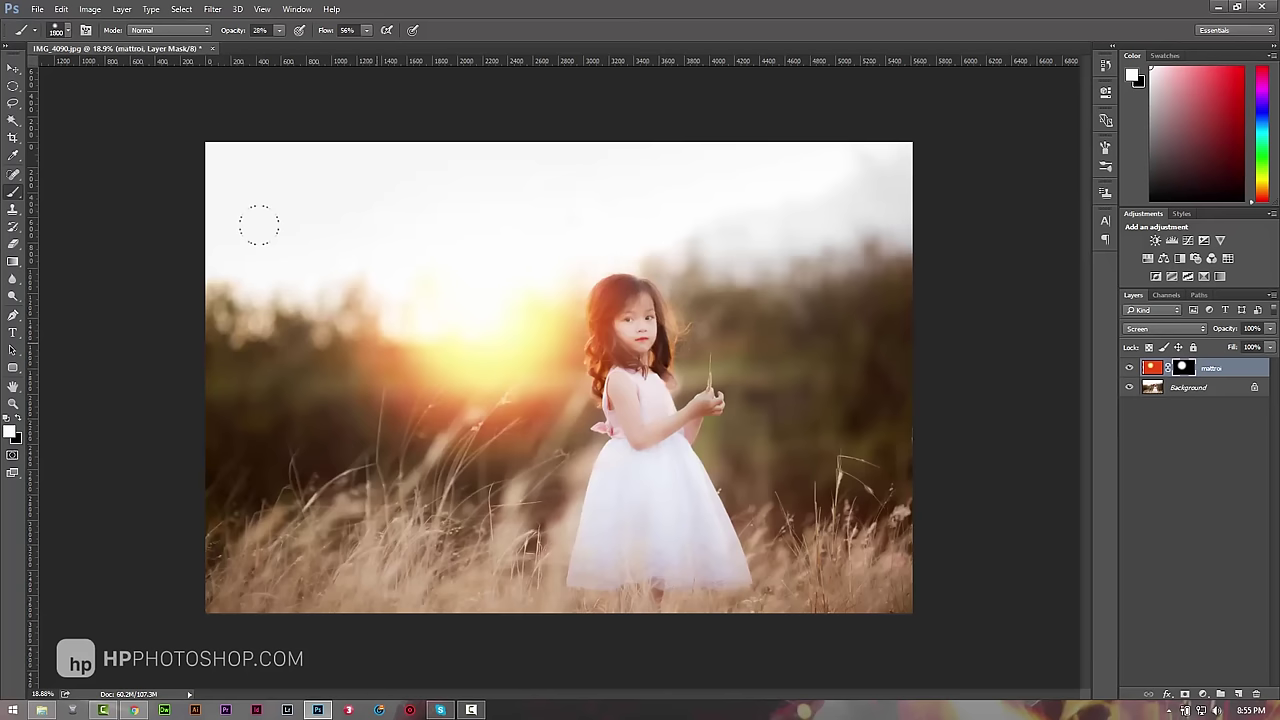
{"action": "key", "text": "bracketleft"}
{"action": "mouse_move", "coordinate": [238, 32]}
{"action": "left_mouse_down"}
{"action": "mouse_move", "coordinate": [349, 31]}
{"action": "mouse_move", "coordinate": [326, 30]}
{"action": "left_mouse_up"}
{"action": "left_click_drag", "start_coordinate": [234, 36], "coordinate": [198, 40]}
{"action": "left_click_drag", "start_coordinate": [318, 30], "coordinate": [282, 36]}
Step: Paint the mask to spread glow over the left treeline, right of the girl, and grass
{"action": "left_click_drag", "start_coordinate": [371, 364], "coordinate": [306, 374]}
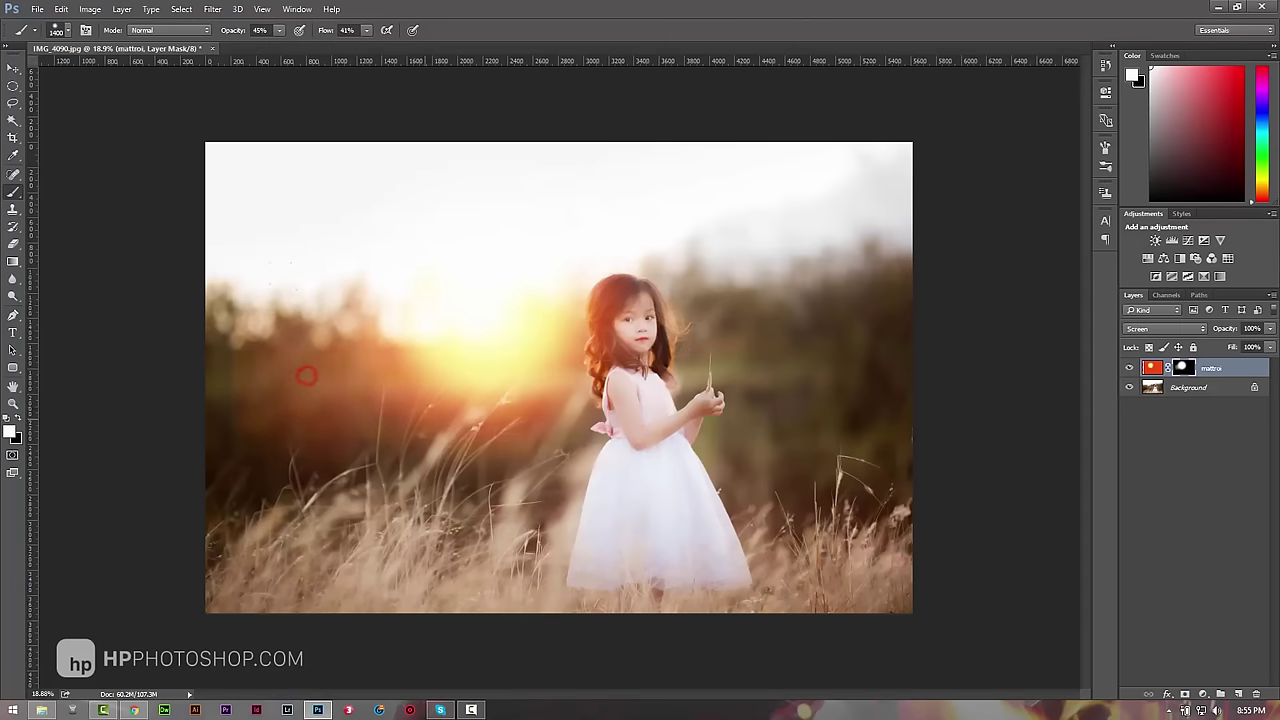
{"action": "mouse_move", "coordinate": [850, 330]}
{"action": "left_mouse_down"}
{"action": "mouse_move", "coordinate": [800, 357]}
{"action": "mouse_move", "coordinate": [743, 354]}
{"action": "left_mouse_up"}
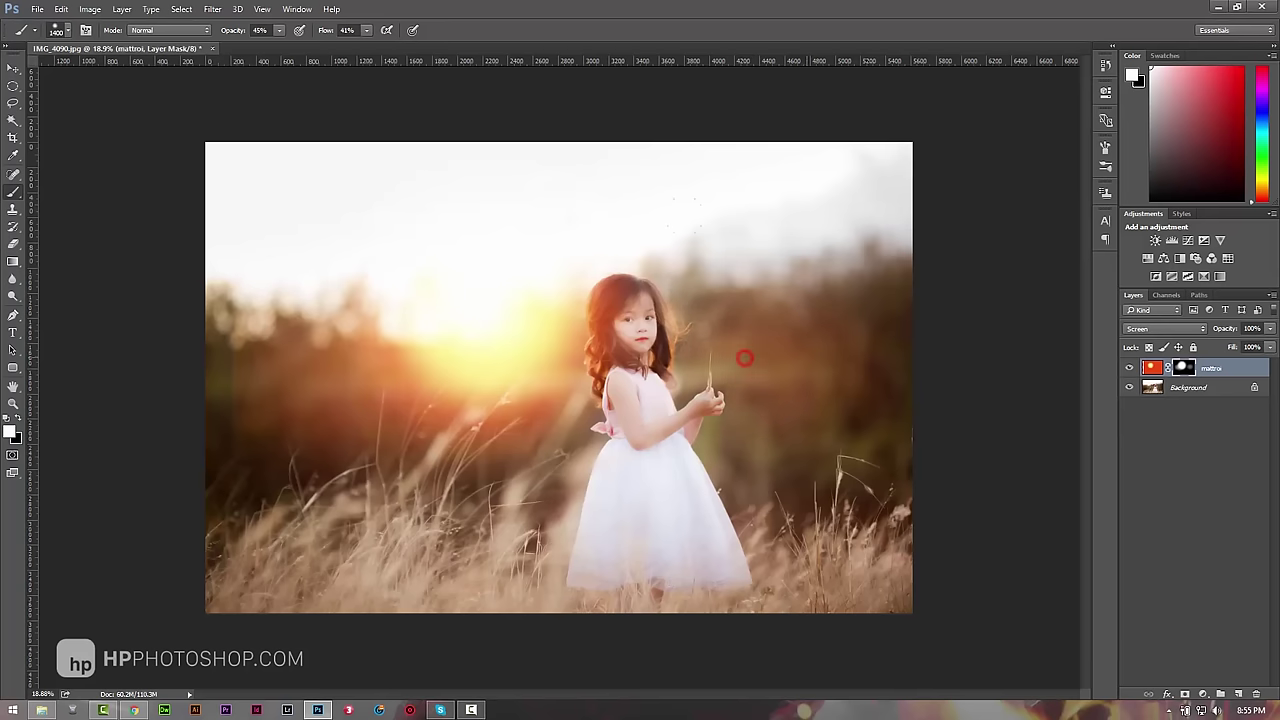
{"action": "mouse_move", "coordinate": [830, 460]}
{"action": "left_mouse_down"}
{"action": "mouse_move", "coordinate": [779, 410]}
{"action": "mouse_move", "coordinate": [824, 372]}
{"action": "left_mouse_up"}
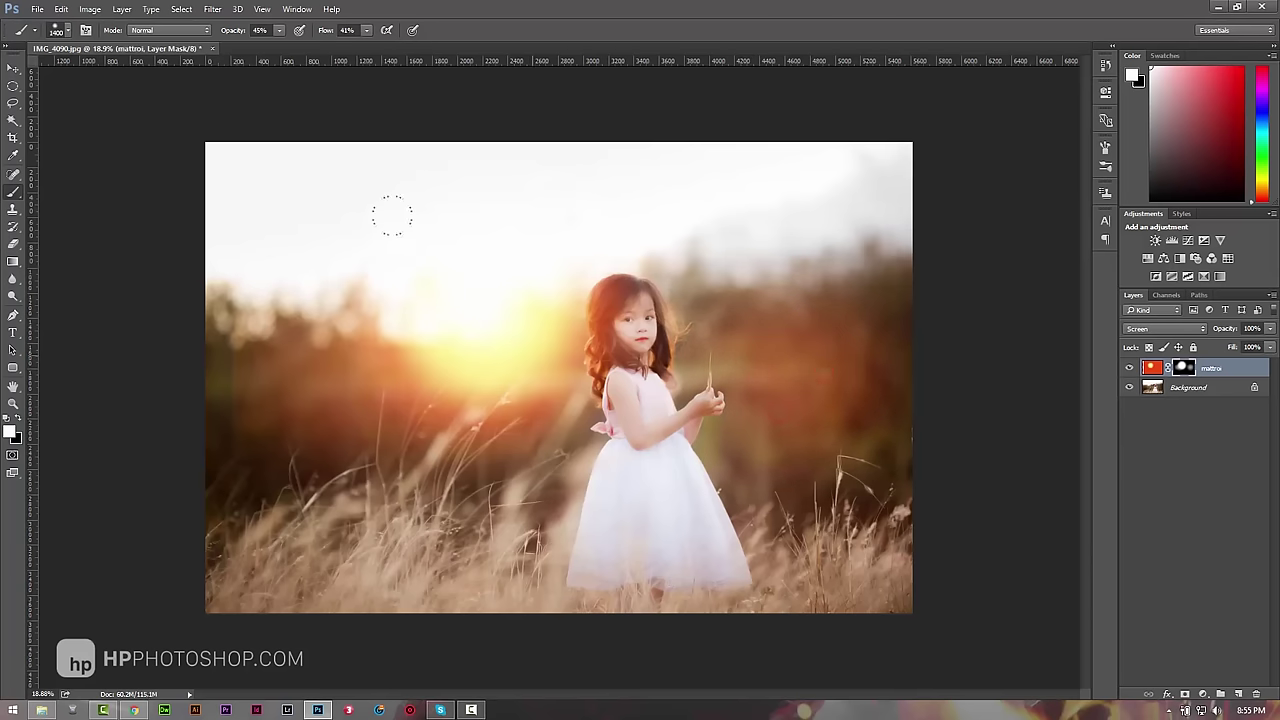
{"action": "left_click", "coordinate": [845, 368]}
{"action": "mouse_move", "coordinate": [490, 485]}
{"action": "left_mouse_down"}
{"action": "mouse_move", "coordinate": [449, 449]}
{"action": "mouse_move", "coordinate": [357, 443]}
{"action": "mouse_move", "coordinate": [411, 493]}
{"action": "left_mouse_up"}
{"action": "left_click", "coordinate": [483, 485]}
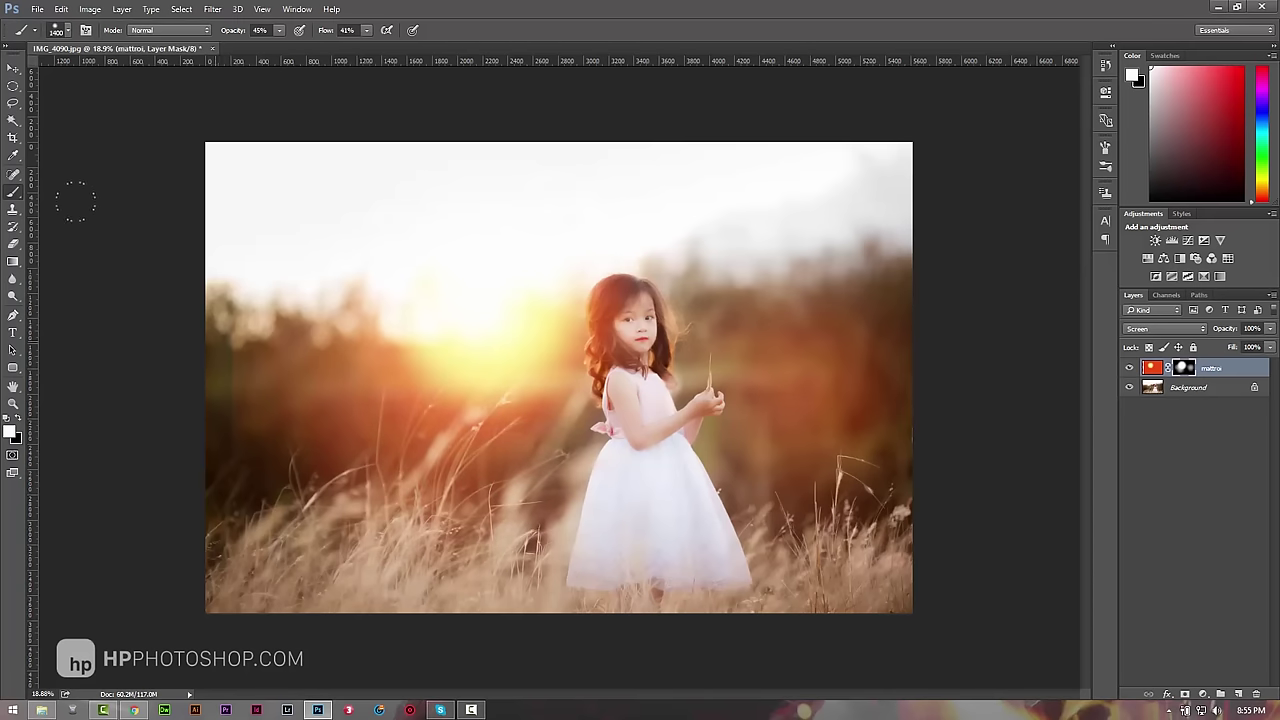
{"action": "left_click", "coordinate": [17, 416]}
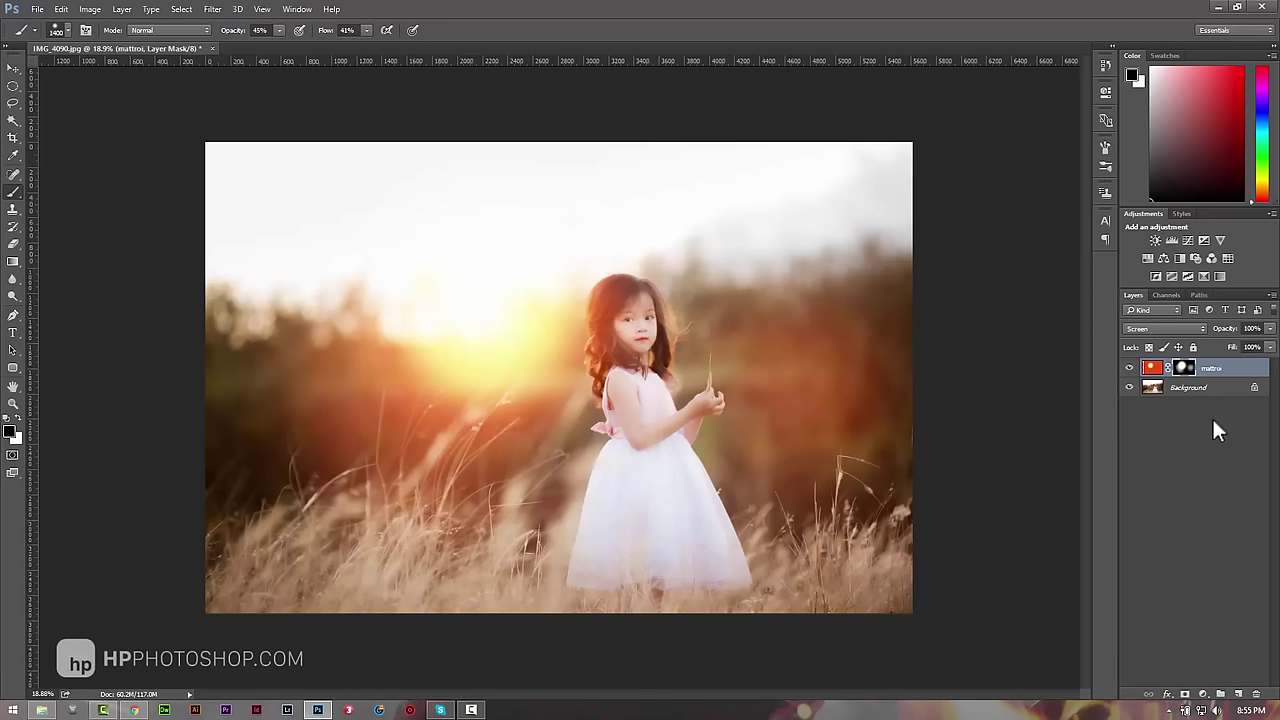
{"action": "left_click", "coordinate": [1191, 394]}
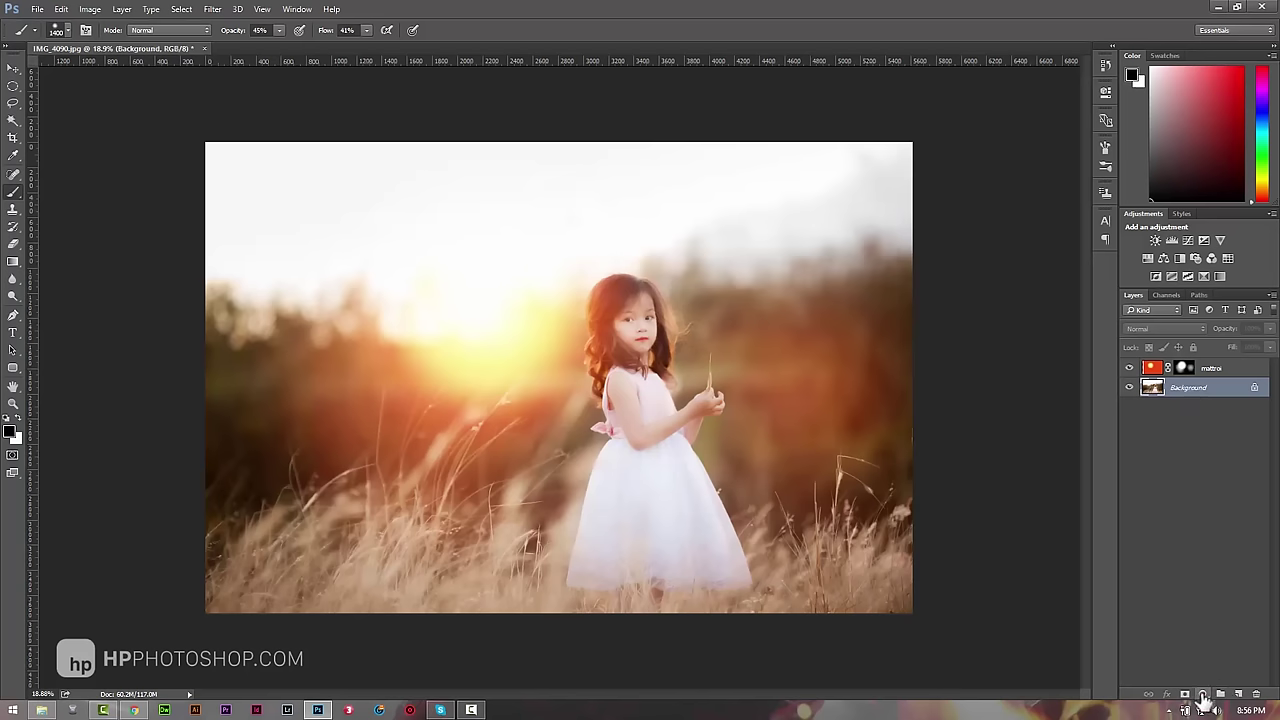
Step: Add a Curves adjustment above Background and bend the Red channel curve with two points
{"action": "left_click", "coordinate": [1203, 697]}
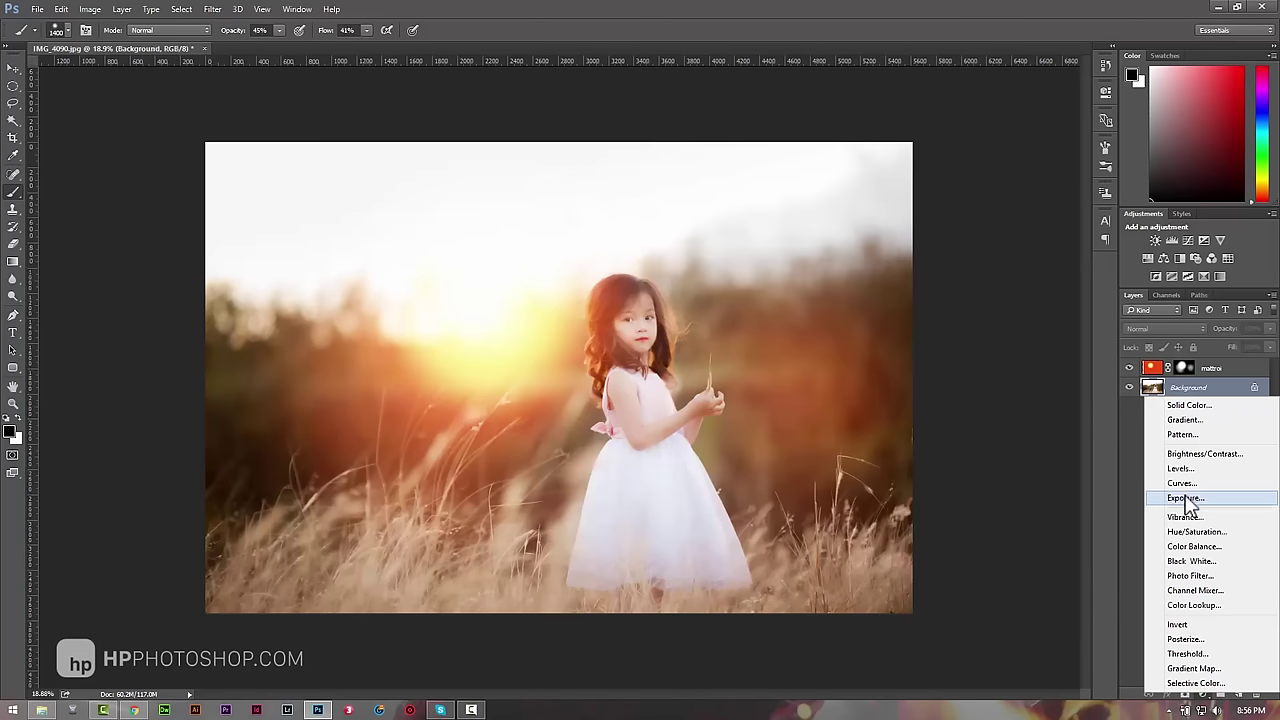
{"action": "left_click", "coordinate": [1190, 484]}
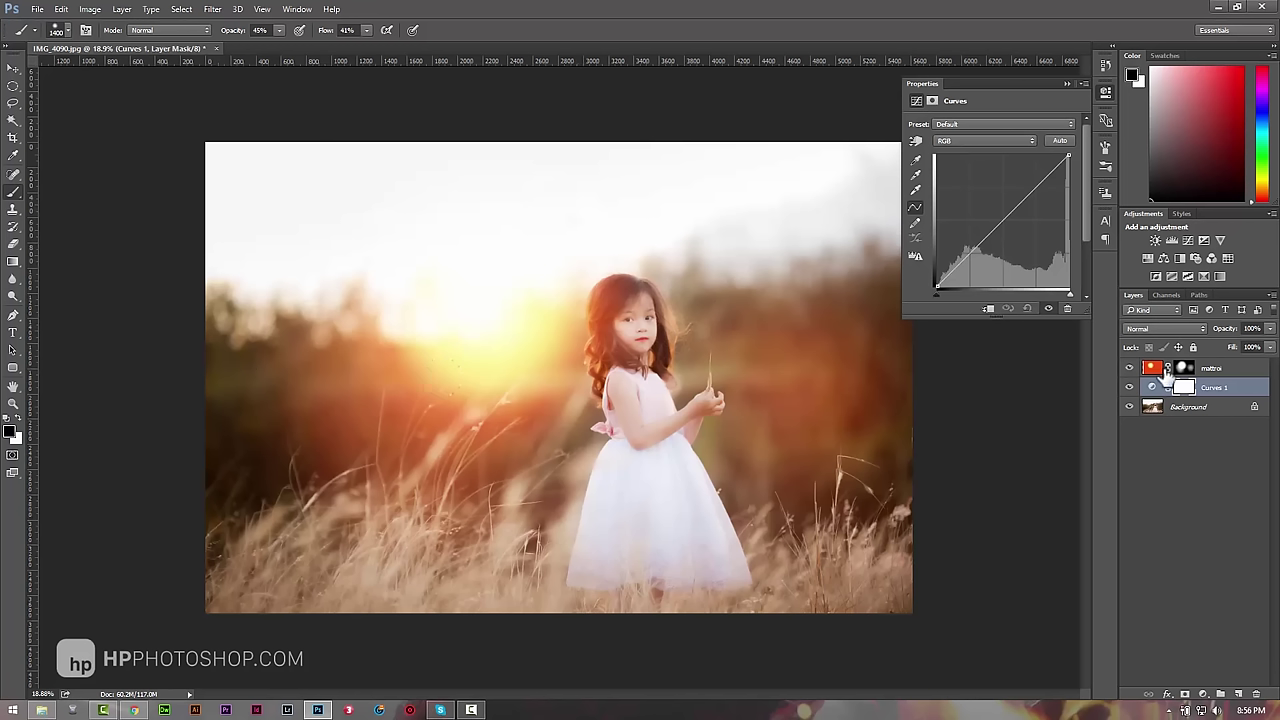
{"action": "left_click", "coordinate": [955, 141]}
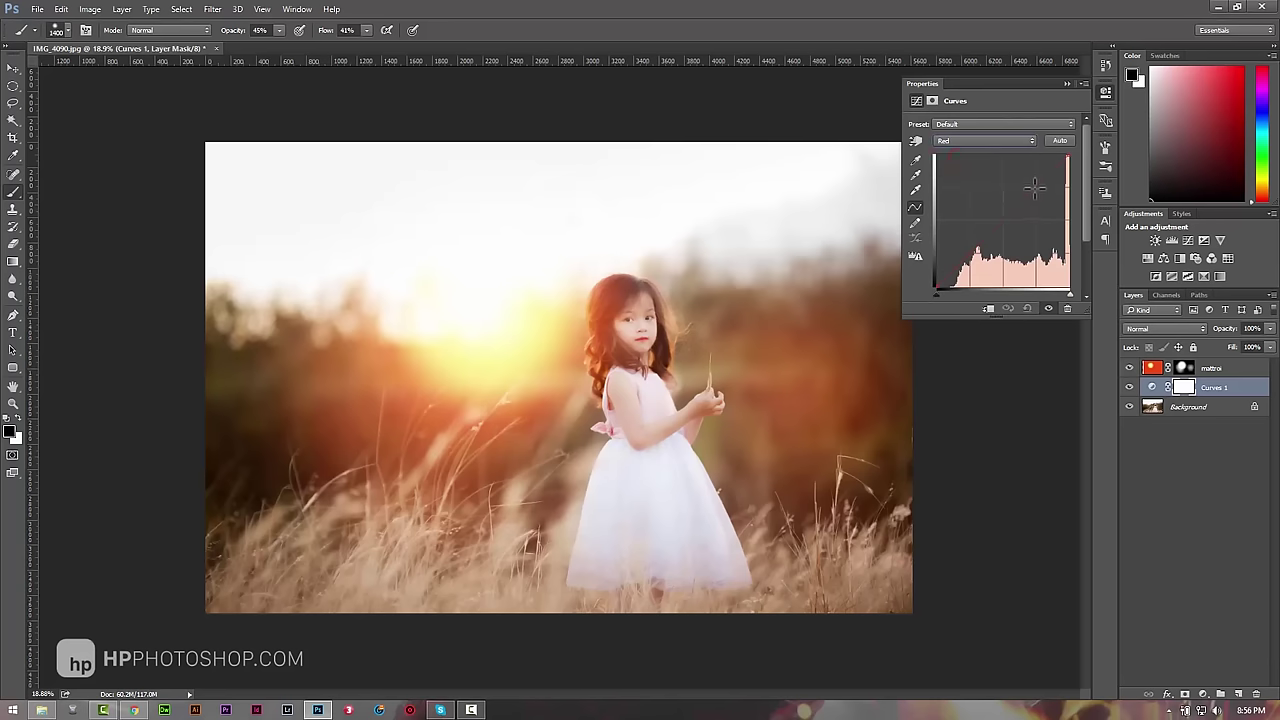
{"action": "left_click_drag", "start_coordinate": [1031, 193], "coordinate": [1026, 184]}
{"action": "left_click_drag", "start_coordinate": [972, 232], "coordinate": [978, 246]}
{"action": "left_click", "coordinate": [1065, 84]}
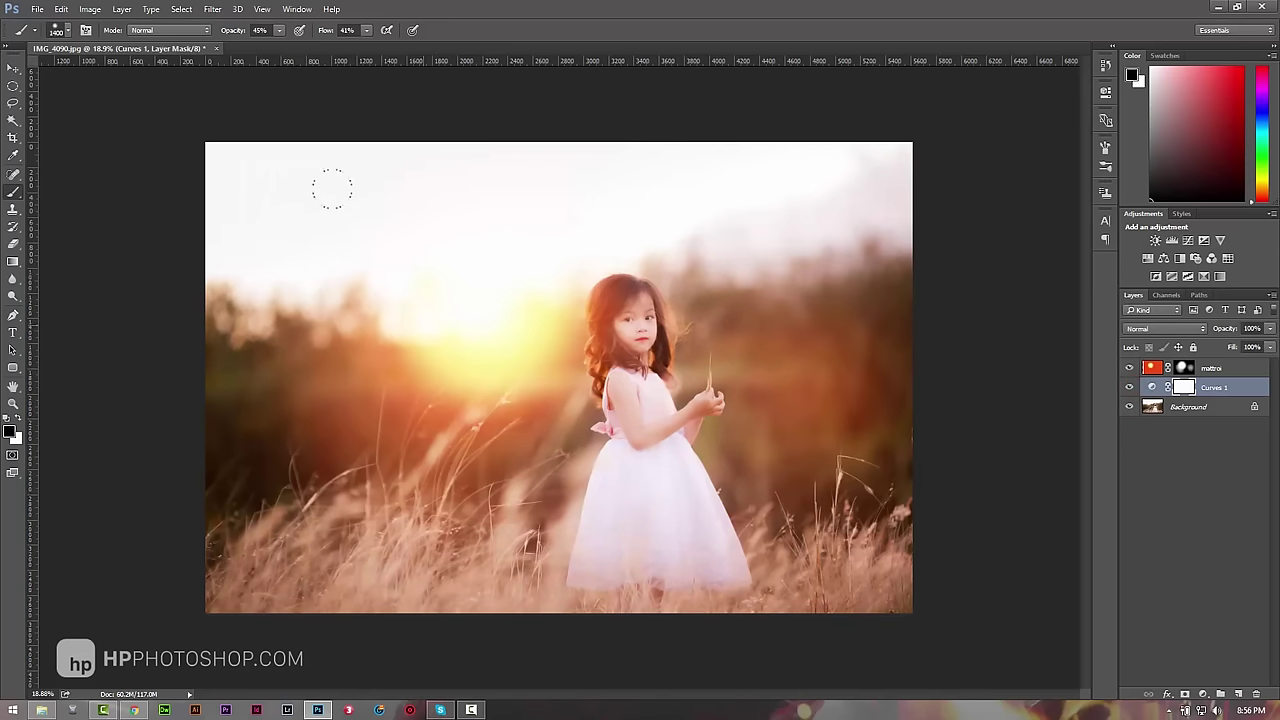
{"action": "left_click", "coordinate": [1240, 368]}
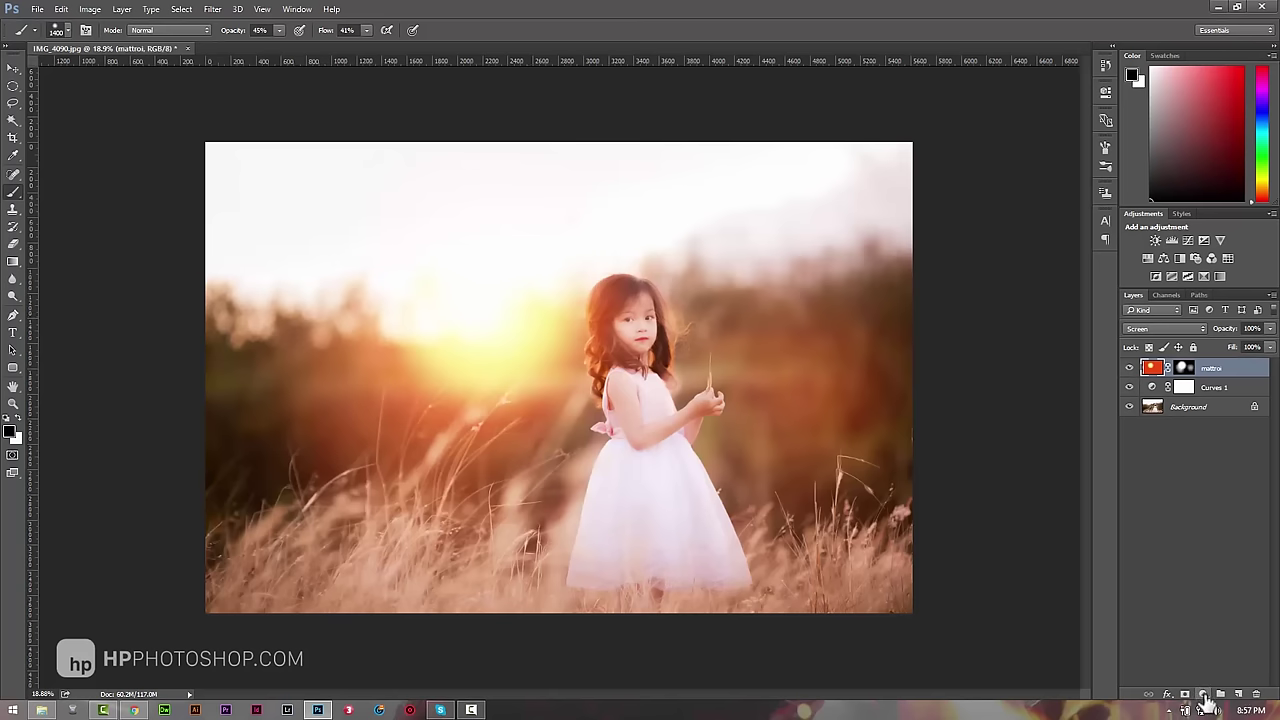
Step: Add a blue Solid Color fill layer blended in Lighten at 70% opacity
{"action": "left_click", "coordinate": [1203, 694]}
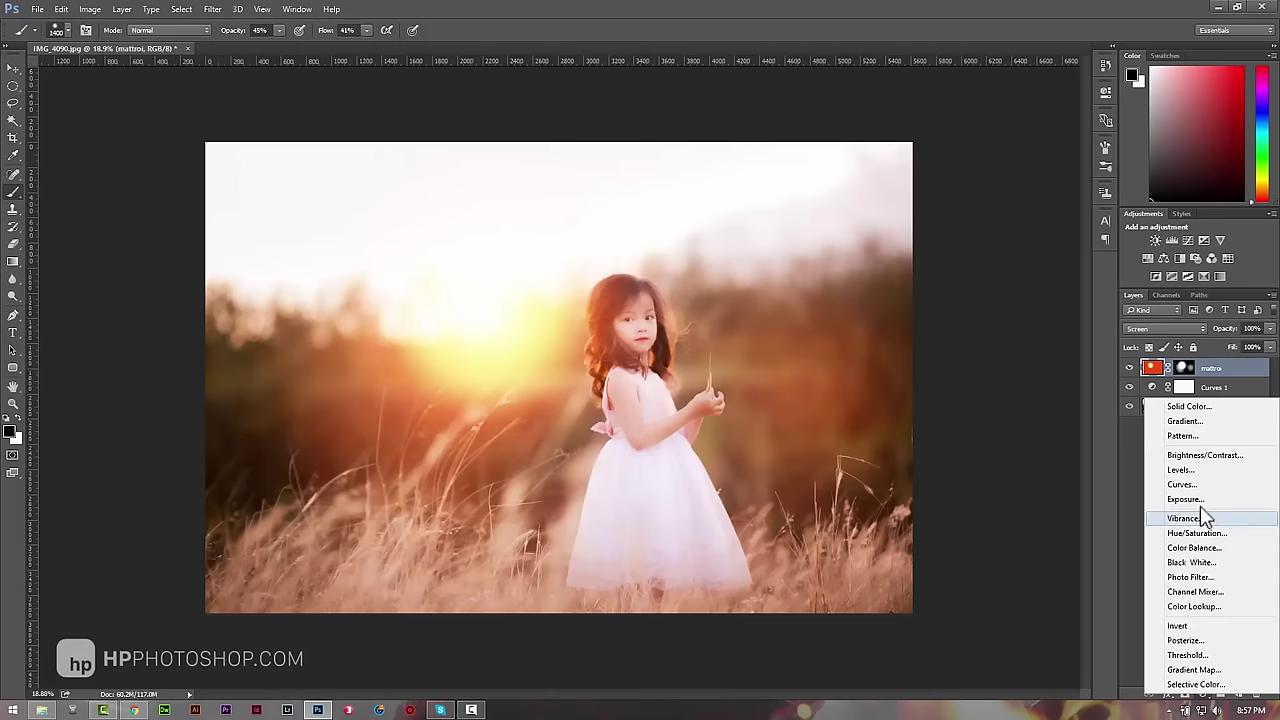
{"action": "left_click", "coordinate": [1200, 408]}
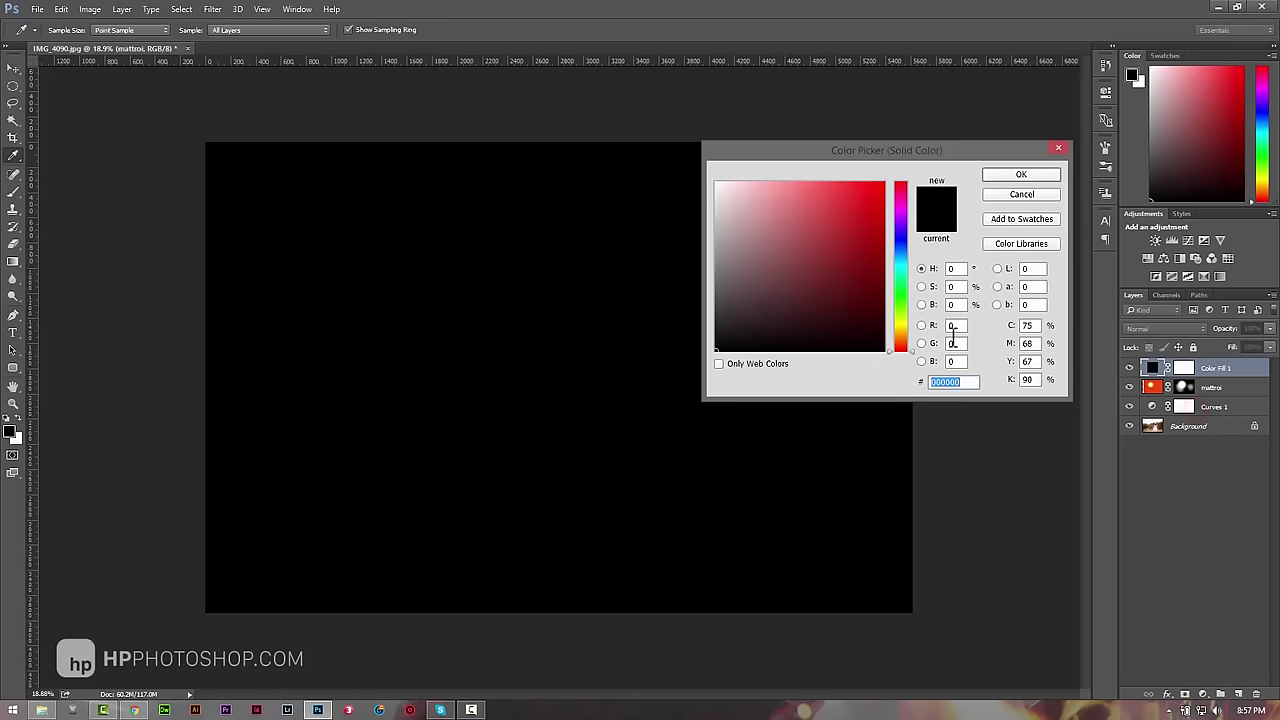
{"action": "mouse_move", "coordinate": [898, 267]}
{"action": "left_mouse_down"}
{"action": "mouse_move", "coordinate": [897, 250]}
{"action": "mouse_move", "coordinate": [806, 271]}
{"action": "left_mouse_up"}
{"action": "left_click", "coordinate": [1021, 174]}
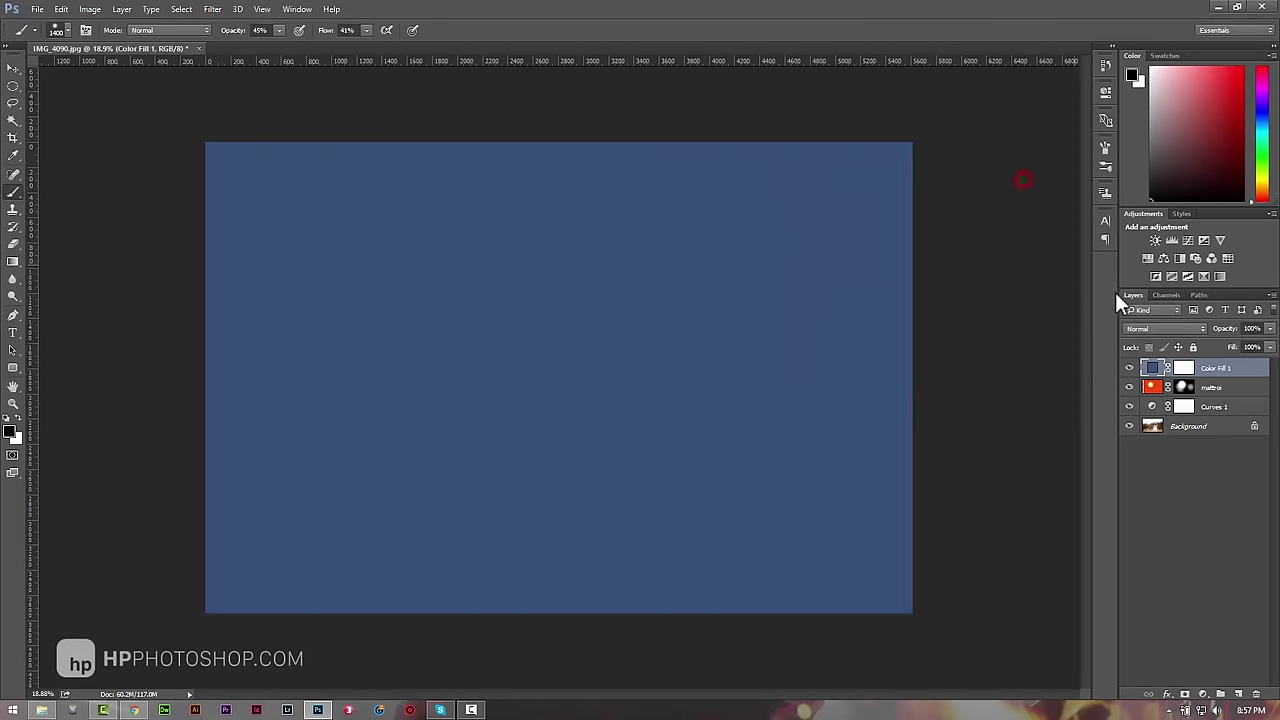
{"action": "left_click", "coordinate": [1176, 329]}
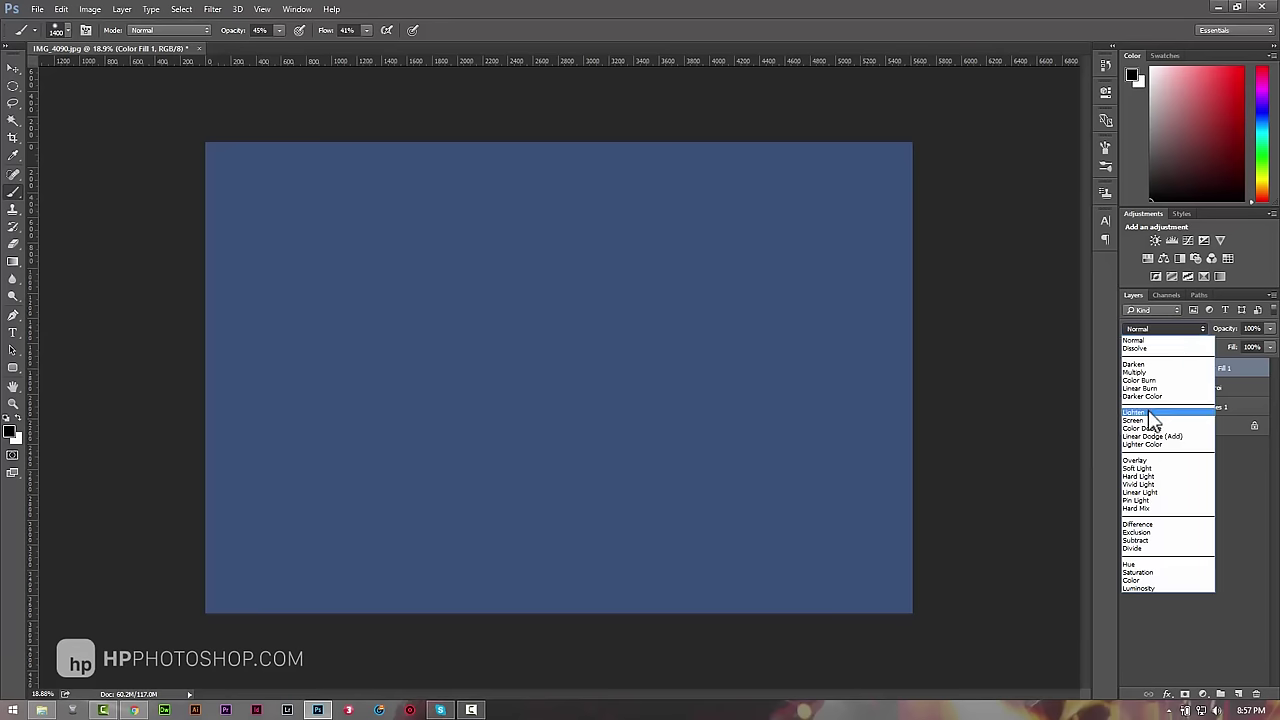
{"action": "left_click", "coordinate": [1150, 414]}
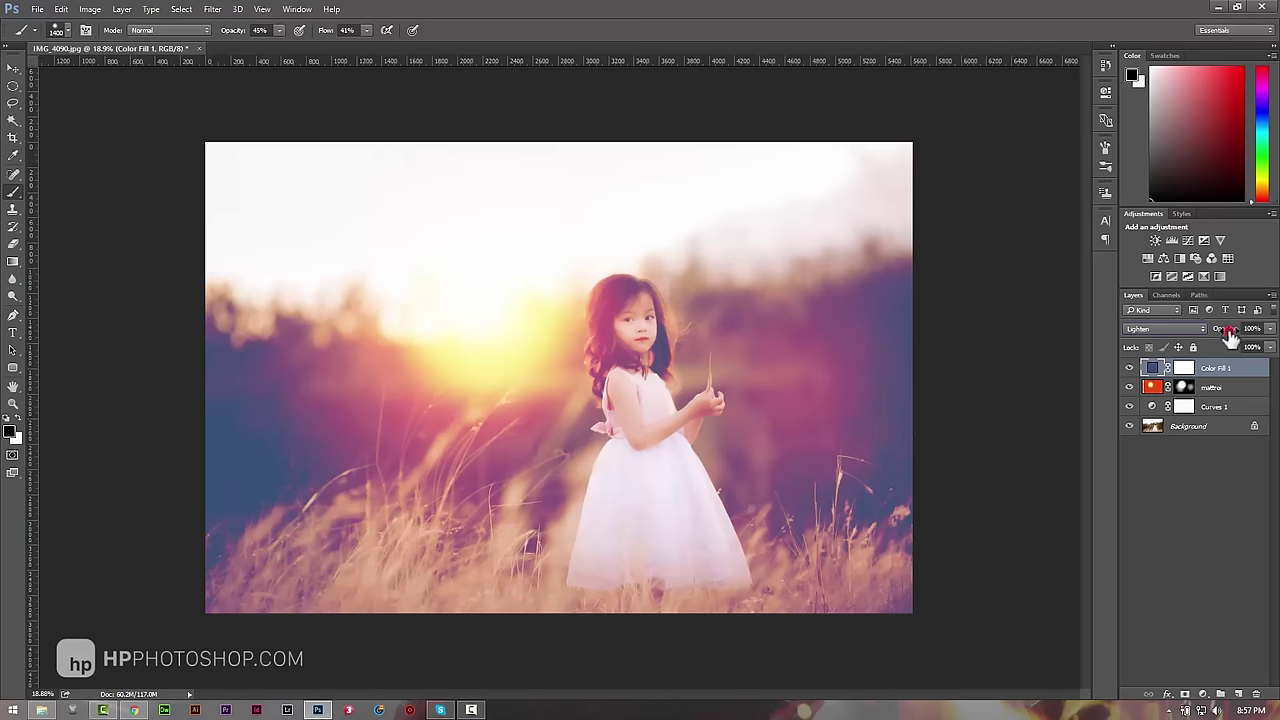
{"action": "left_click_drag", "start_coordinate": [1226, 340], "coordinate": [1210, 340]}
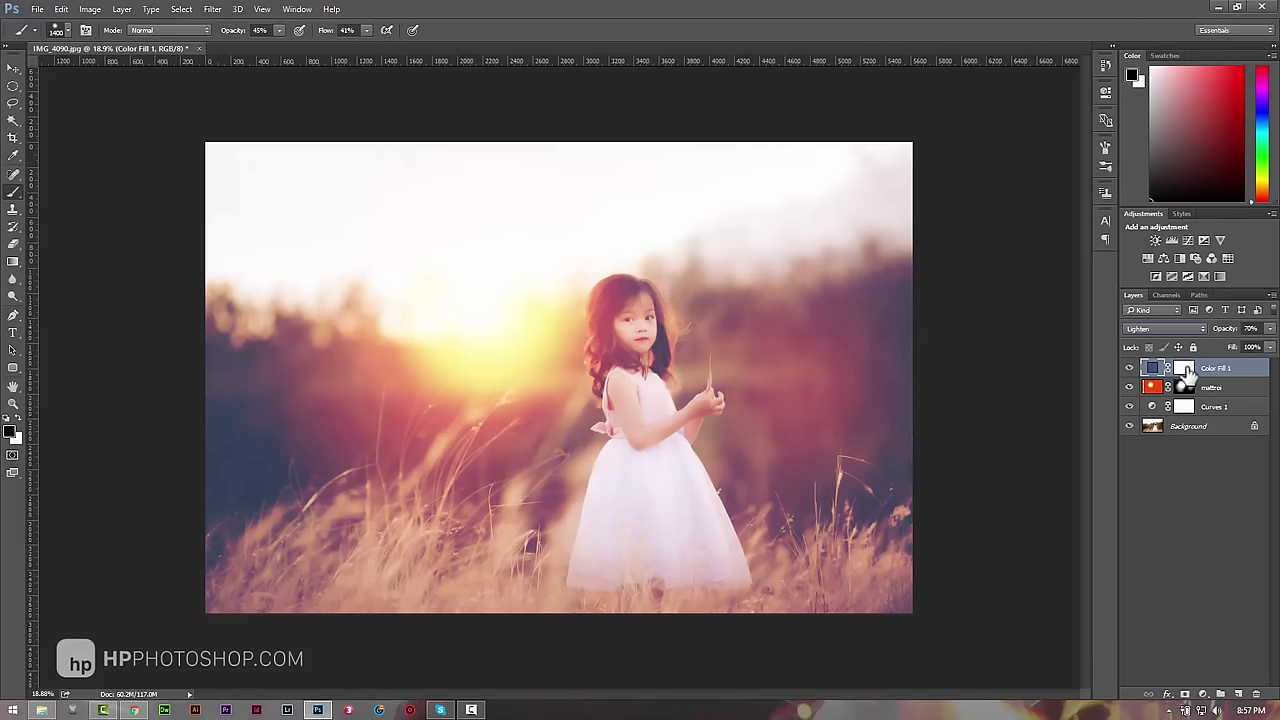
Step: Darken the fill colour to #24406a and hide the effect layers to compare
{"action": "double_click", "coordinate": [1150, 368]}
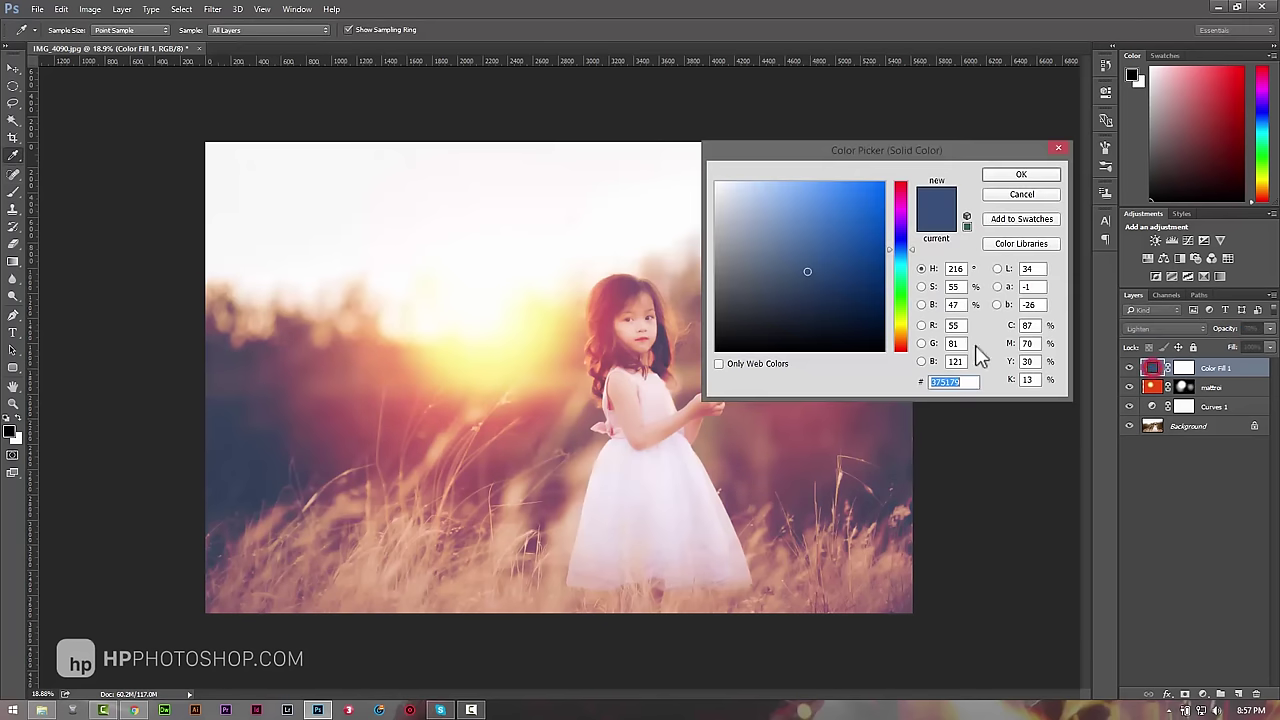
{"action": "left_click", "coordinate": [1021, 177]}
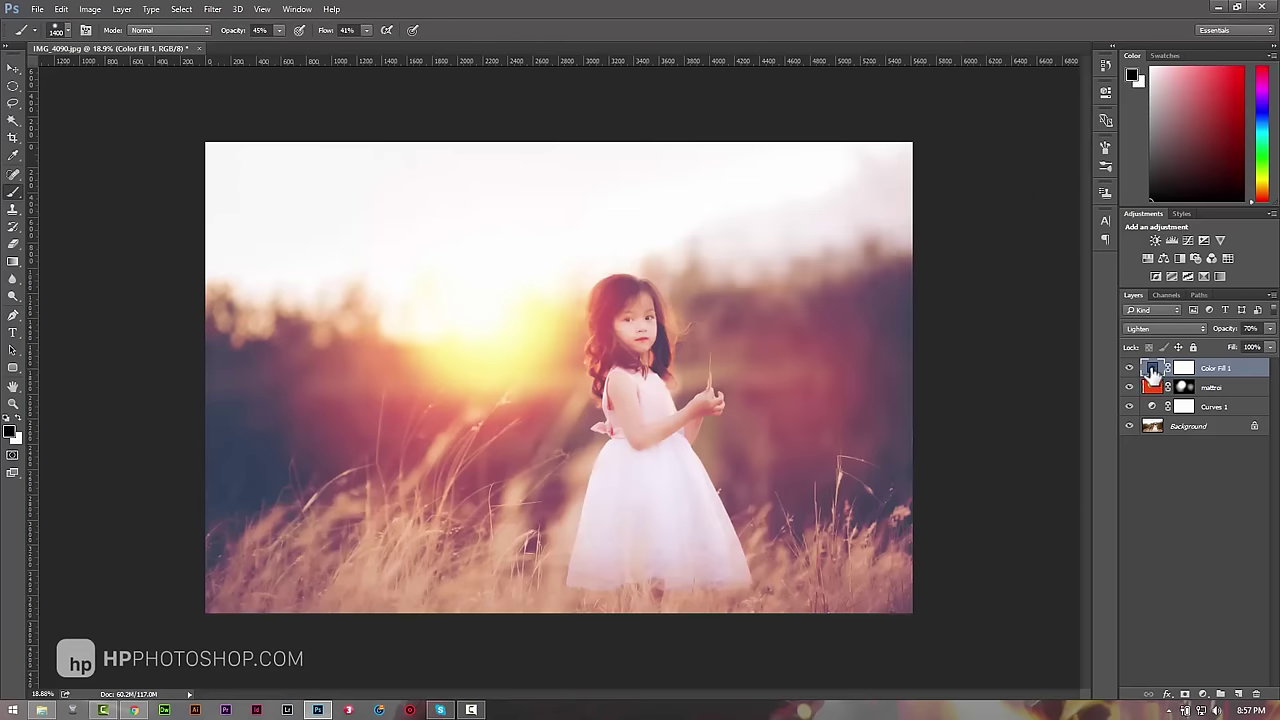
{"action": "double_click", "coordinate": [1153, 370]}
{"action": "left_click", "coordinate": [829, 272]}
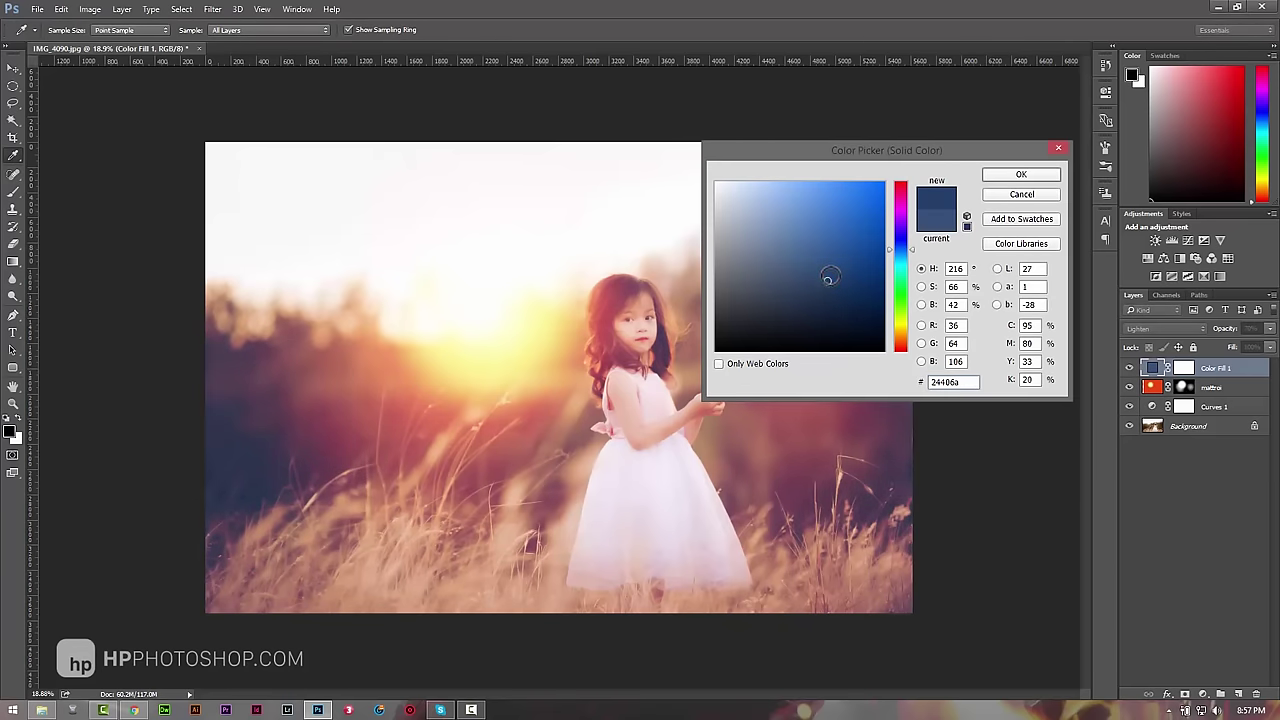
{"action": "left_click", "coordinate": [1042, 176]}
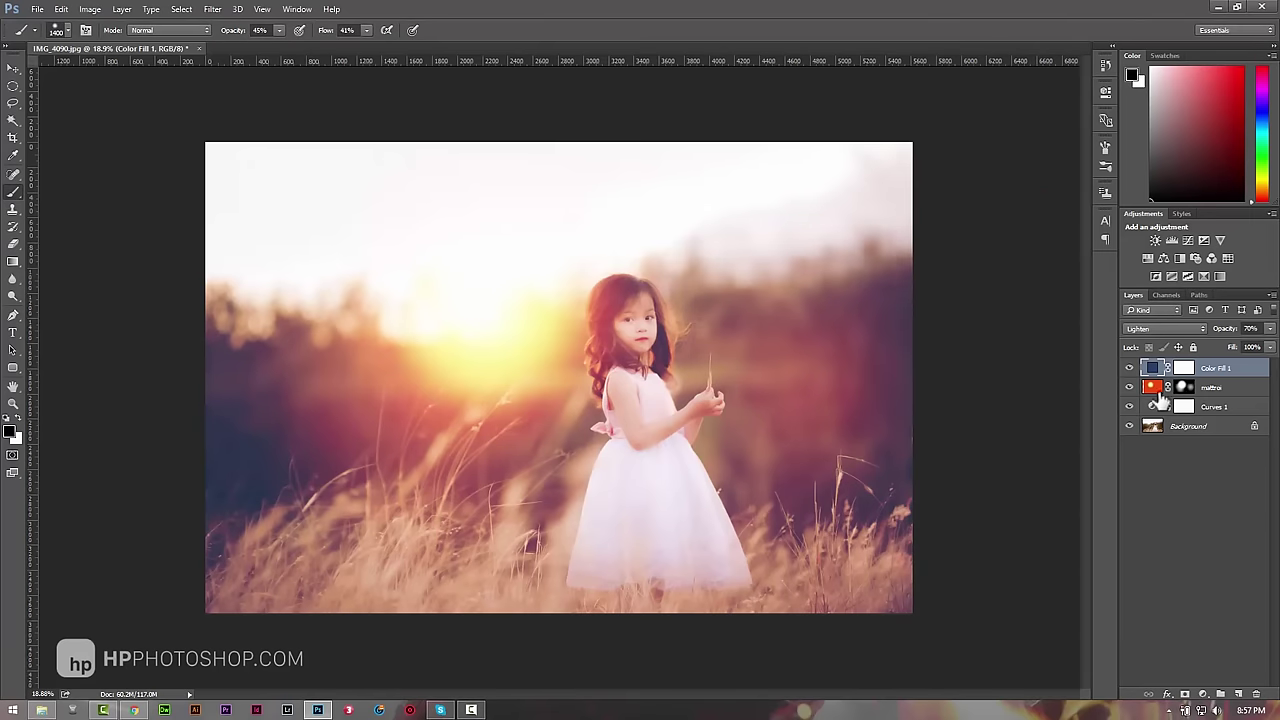
{"action": "left_click_drag", "start_coordinate": [1129, 368], "coordinate": [1129, 407]}
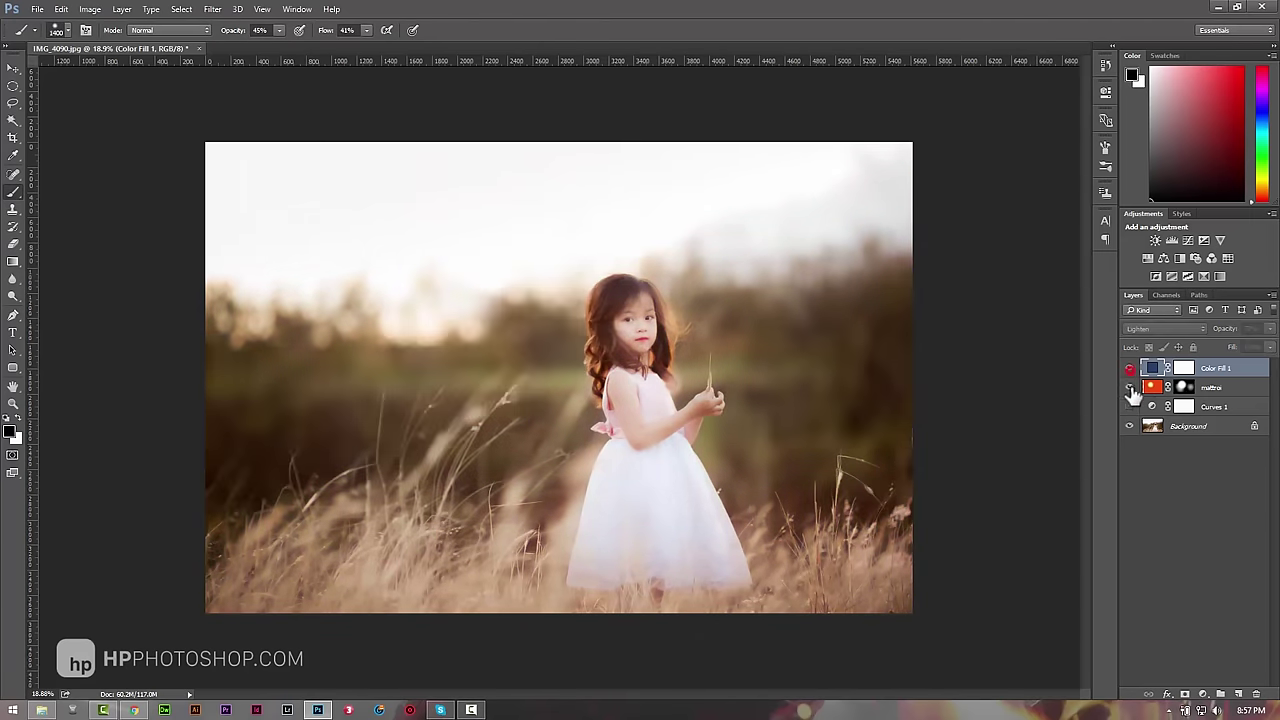